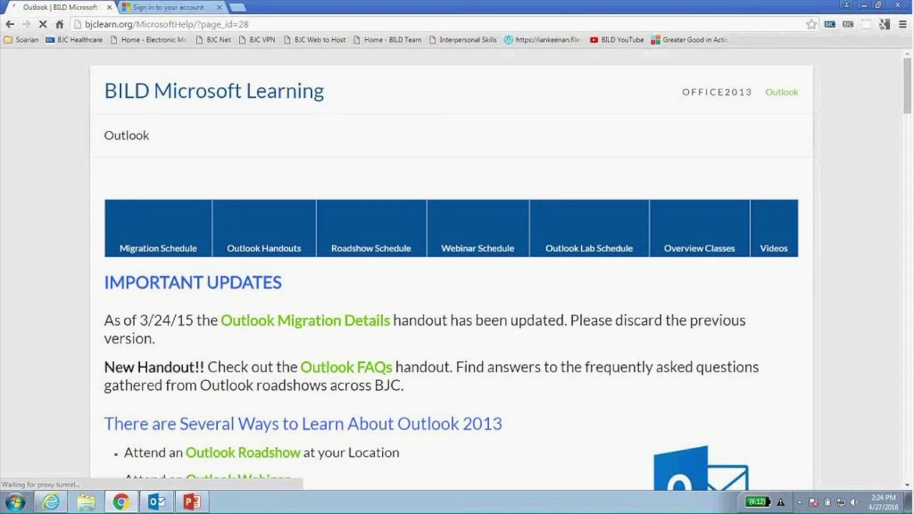
Scroll the BILD Outlook learning page down to the Handouts list and Roadshow Schedule.
drag(908, 99, 906, 159)
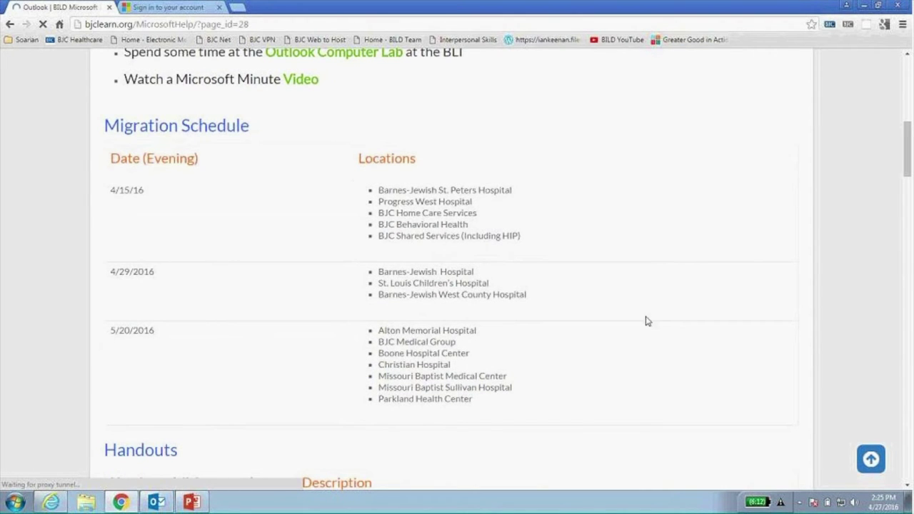
scroll(552, 156, down, 4)
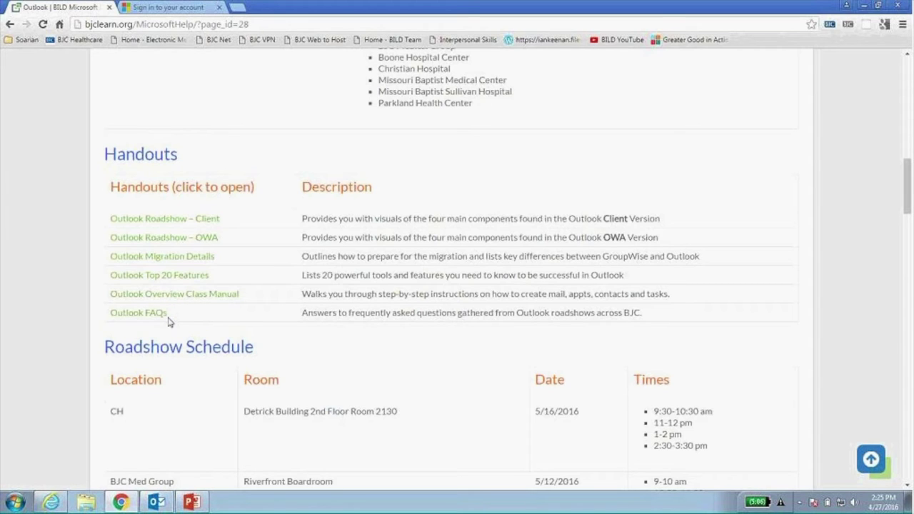
Scroll through the Videos section to the page footer, then back up to Important Updates.
scroll(169, 321, down, 10)
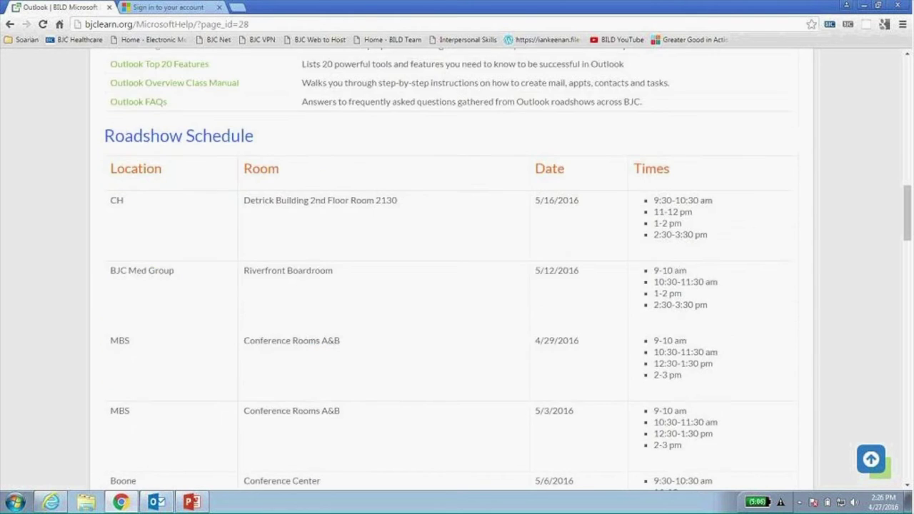
scroll(172, 325, down, 4)
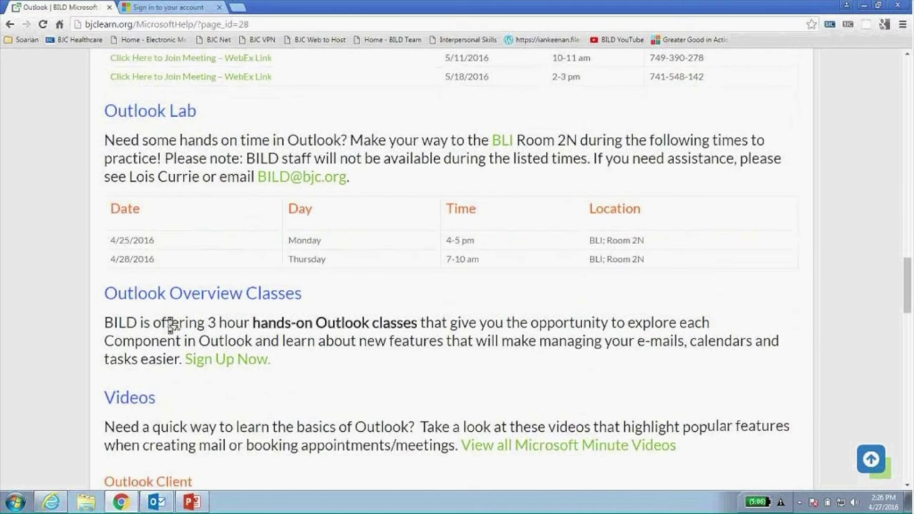
scroll(172, 315, down, 1)
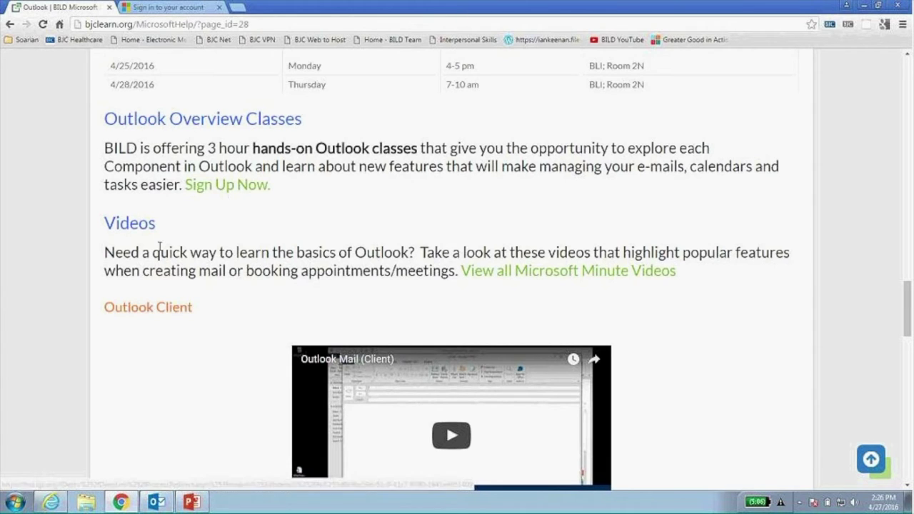
scroll(159, 249, down, 8)
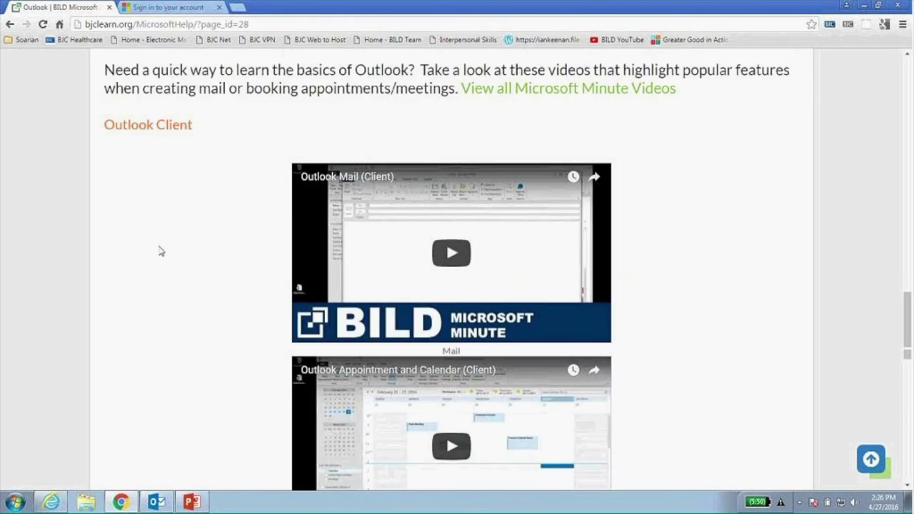
scroll(163, 254, down, 8)
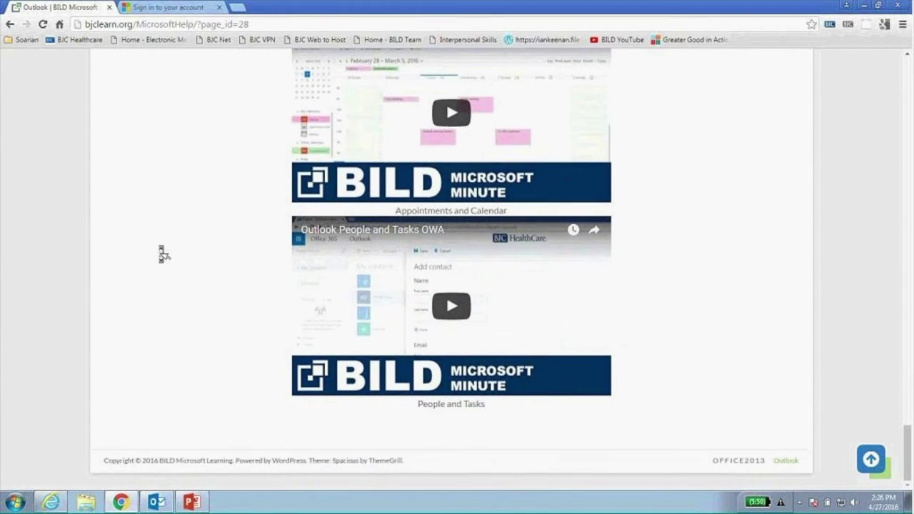
scroll(163, 253, up, 15)
scroll(163, 253, down, 6)
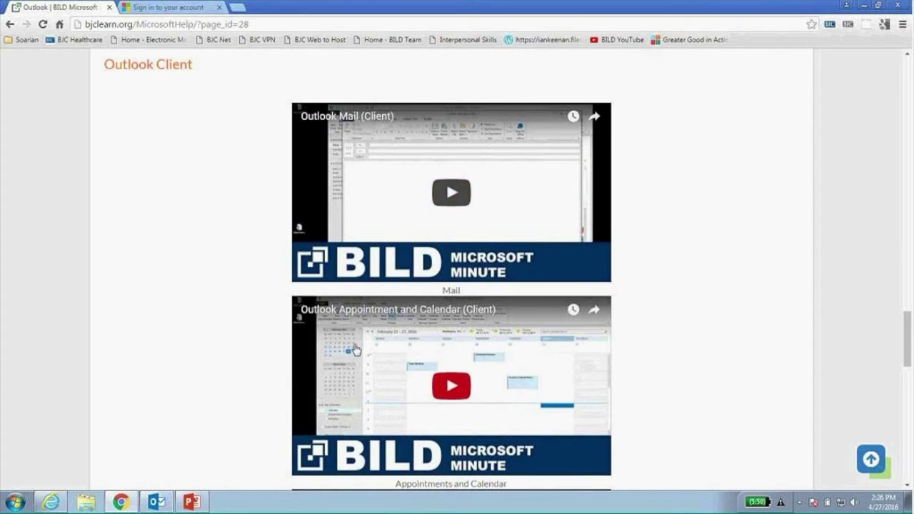
scroll(300, 343, down, 3)
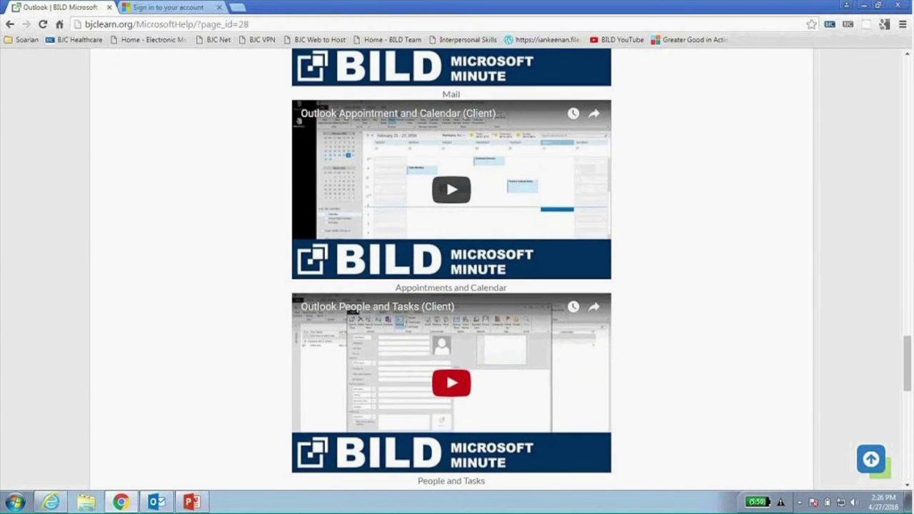
scroll(230, 314, down, 12)
scroll(229, 314, down, 2)
scroll(231, 316, up, 7)
scroll(232, 314, up, 12)
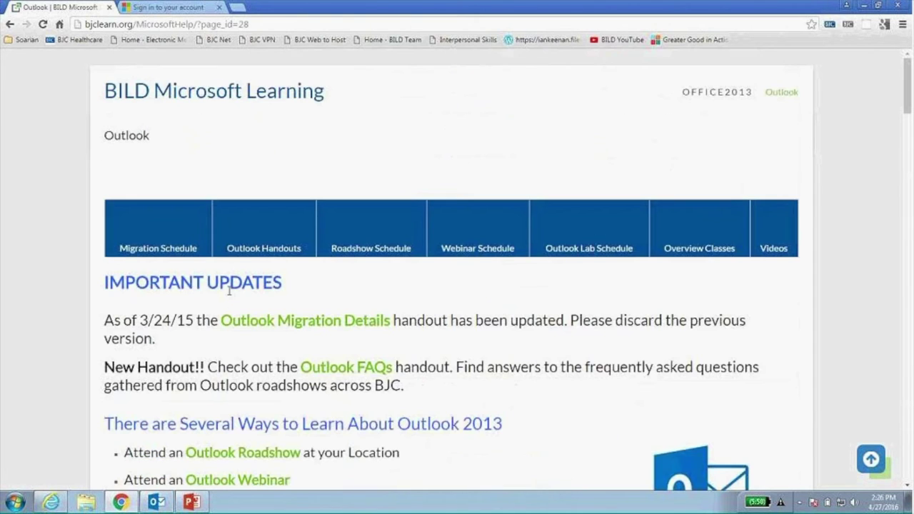
Minimize Chrome and WebEx, maximize Outlook, and show the 'Webinar!' message in the reading pane.
click(865, 6)
click(752, 48)
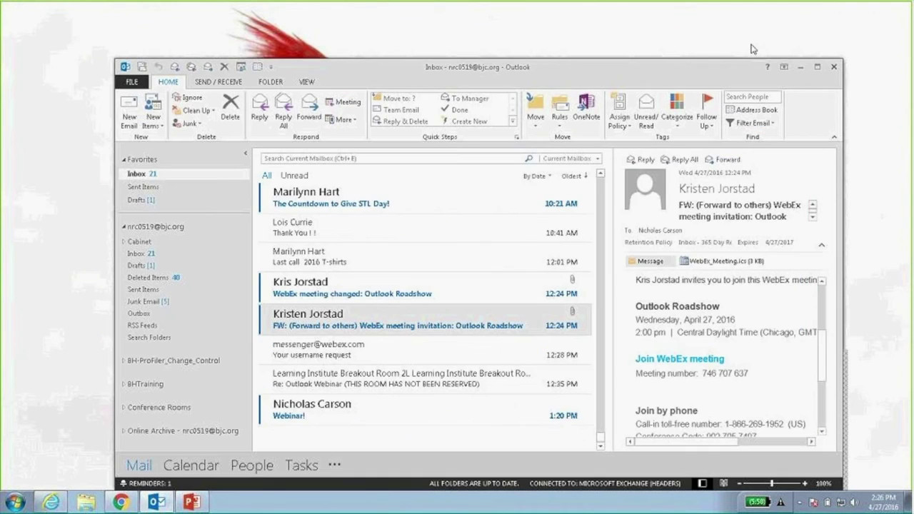
double_click(655, 69)
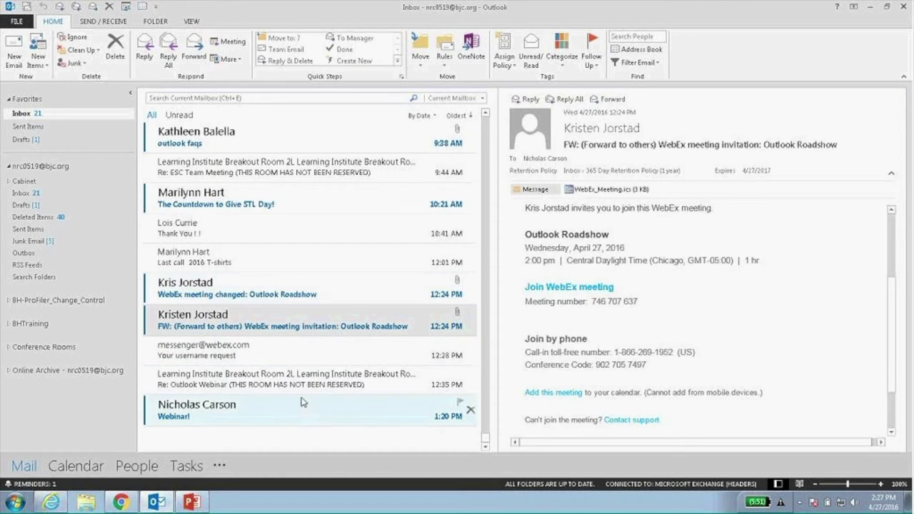
click(280, 417)
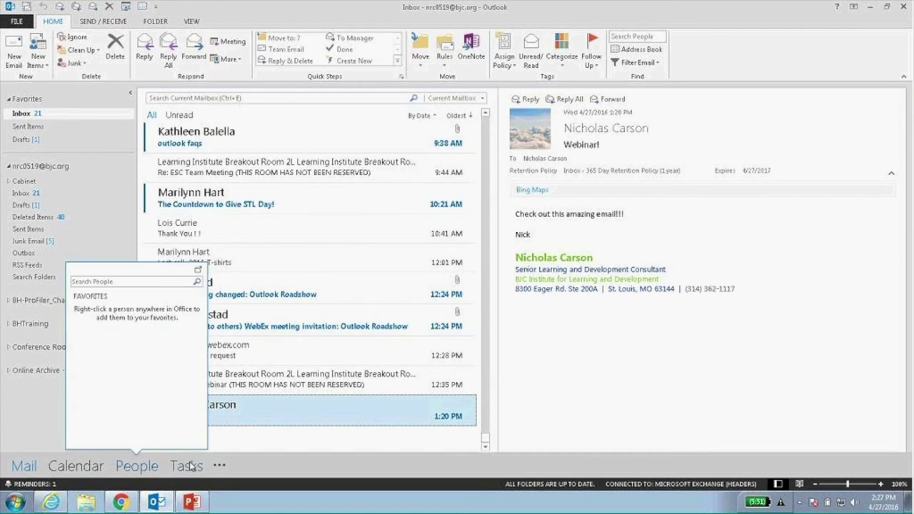
mouse_move(185, 467)
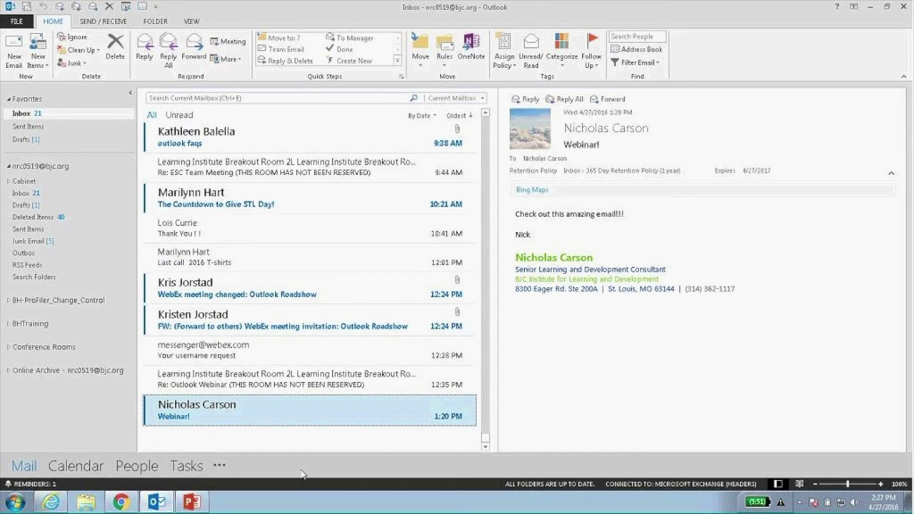
click(62, 465)
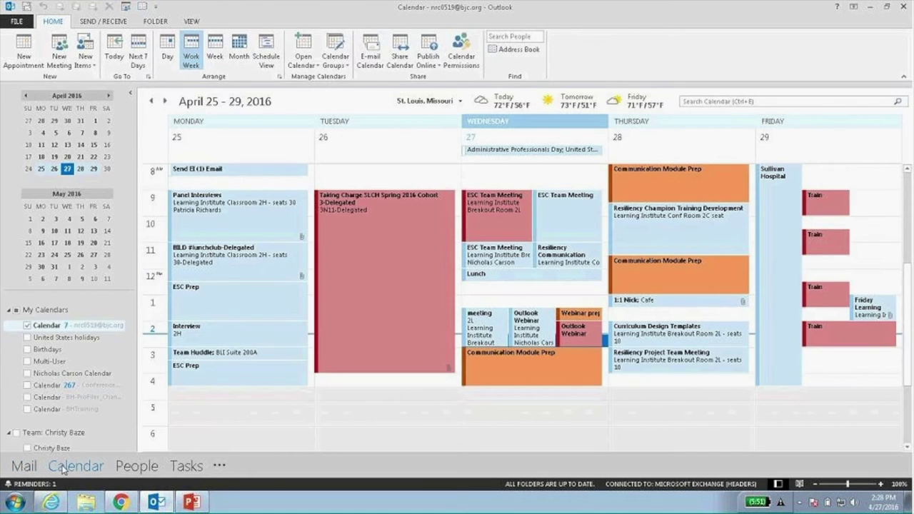
click(139, 465)
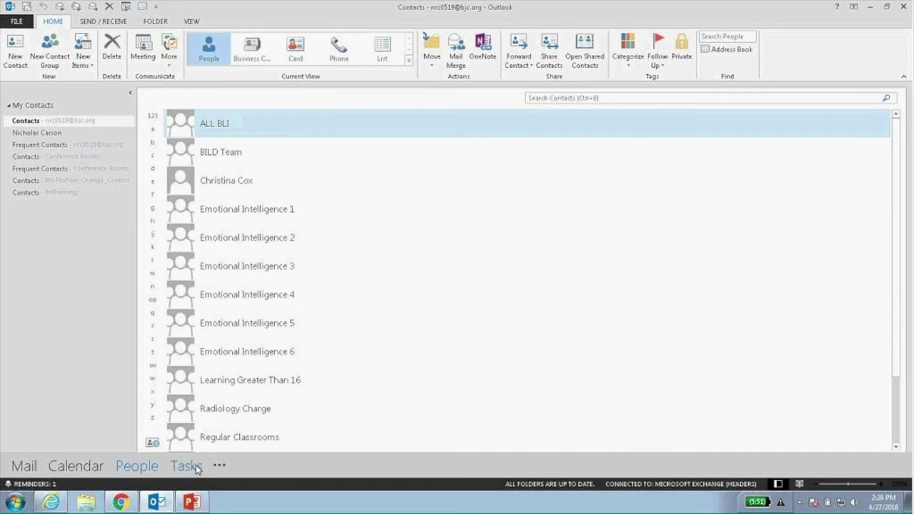
click(195, 464)
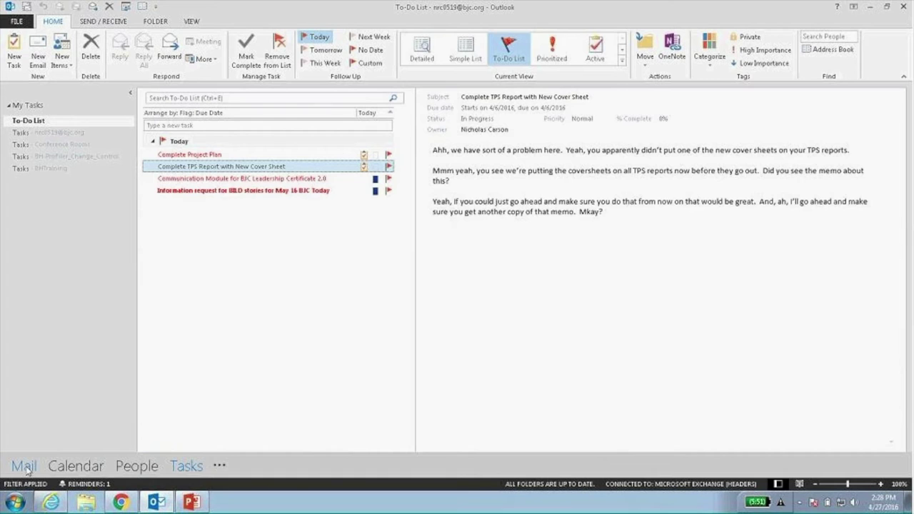
key(ctrl+1)
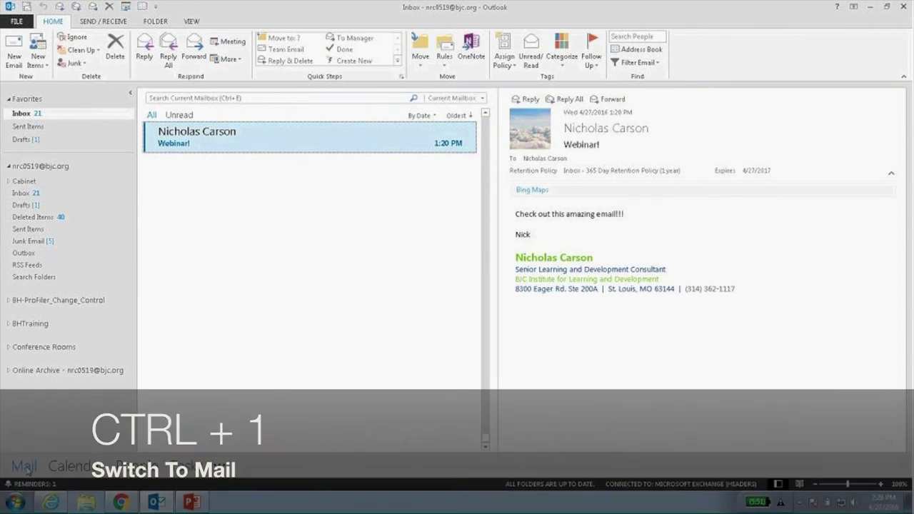
key(ctrl+2)
key(ctrl+3)
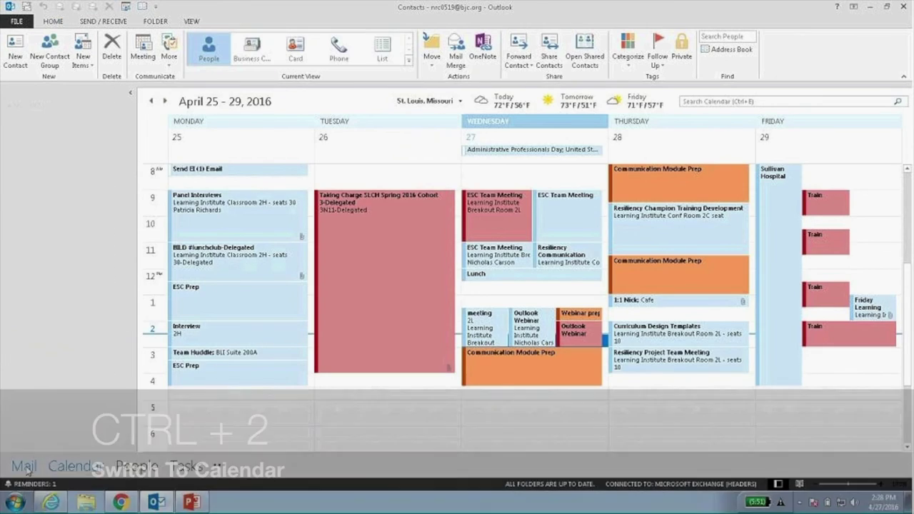
key(ctrl+4)
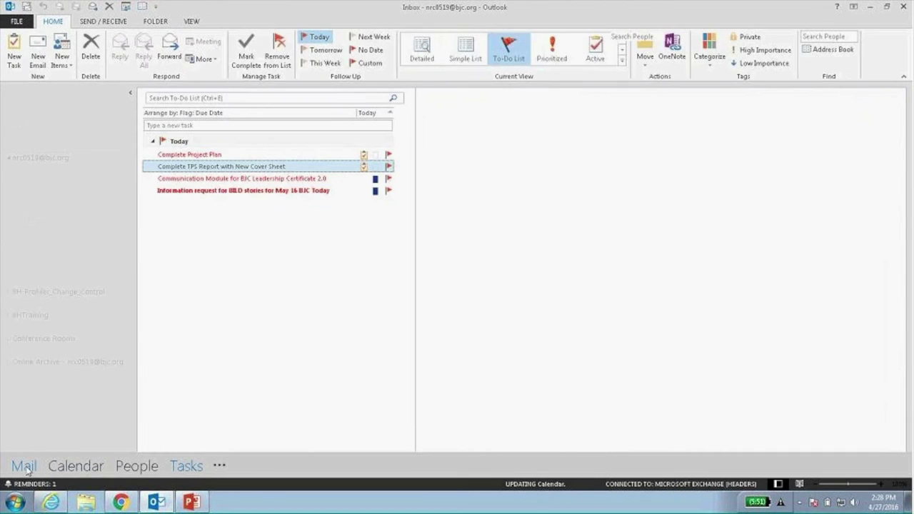
click(24, 465)
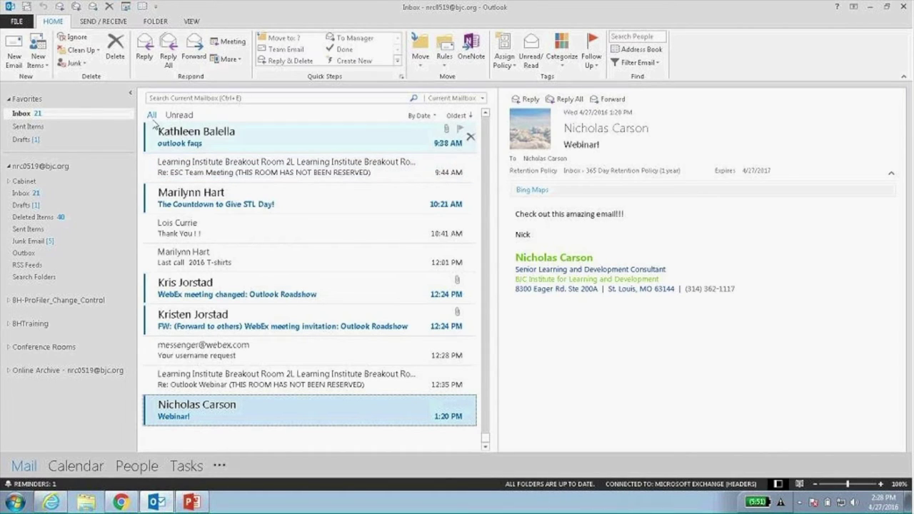
Minimize the folder pane, narrow the message list, and add Calendar, People and Tasks to the To-Do Bar.
click(129, 98)
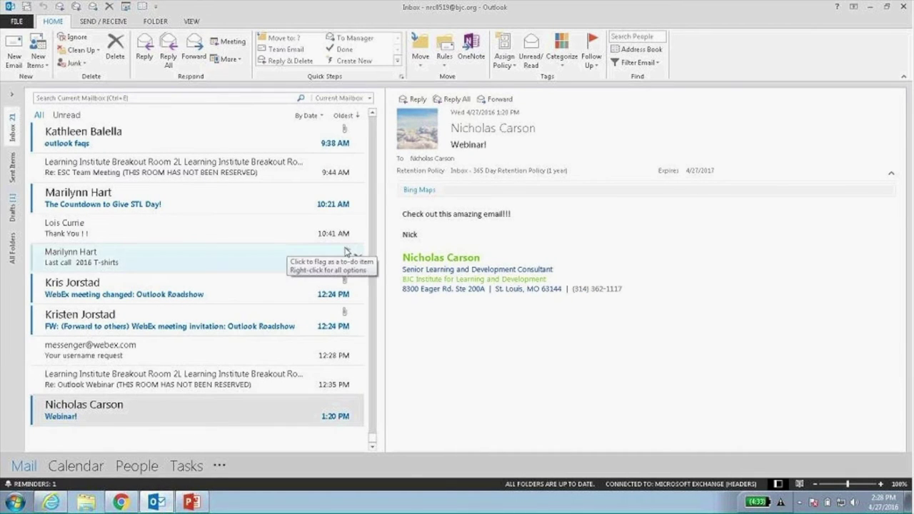
drag(384, 260, 239, 271)
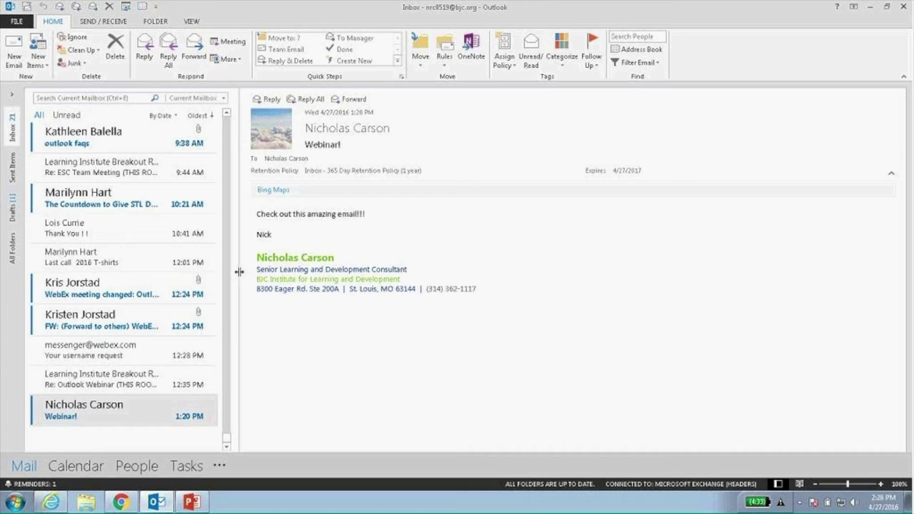
click(191, 23)
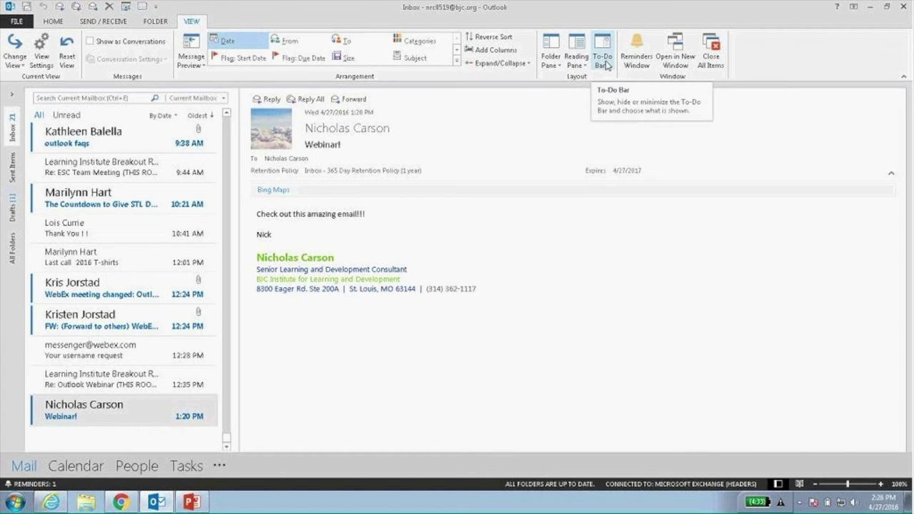
click(603, 63)
click(621, 78)
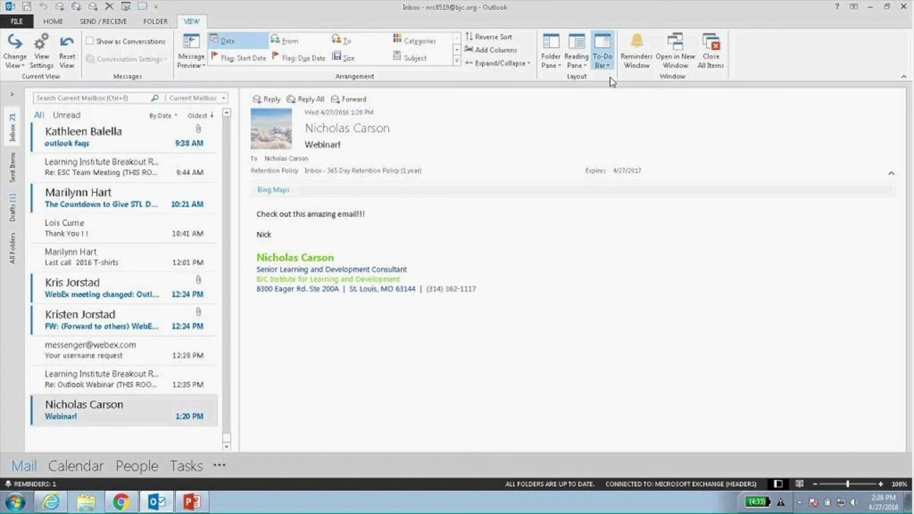
click(603, 62)
click(619, 91)
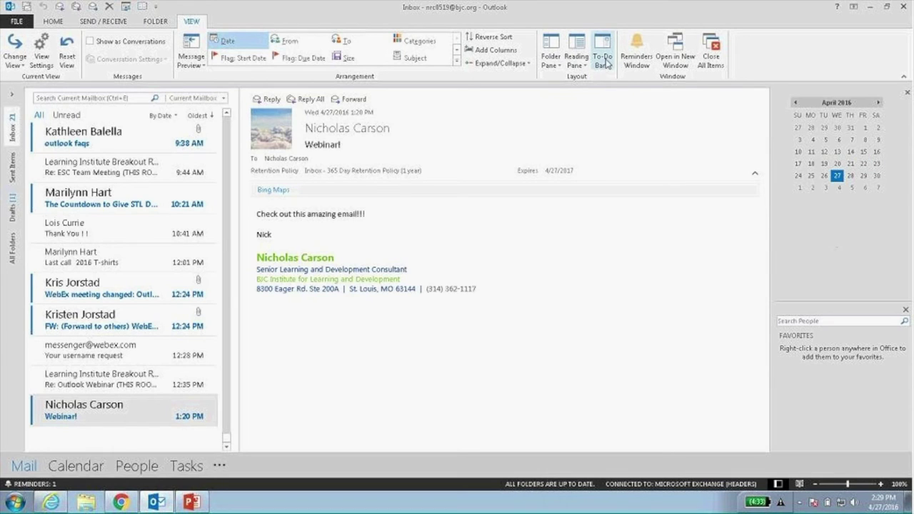
click(603, 63)
click(616, 104)
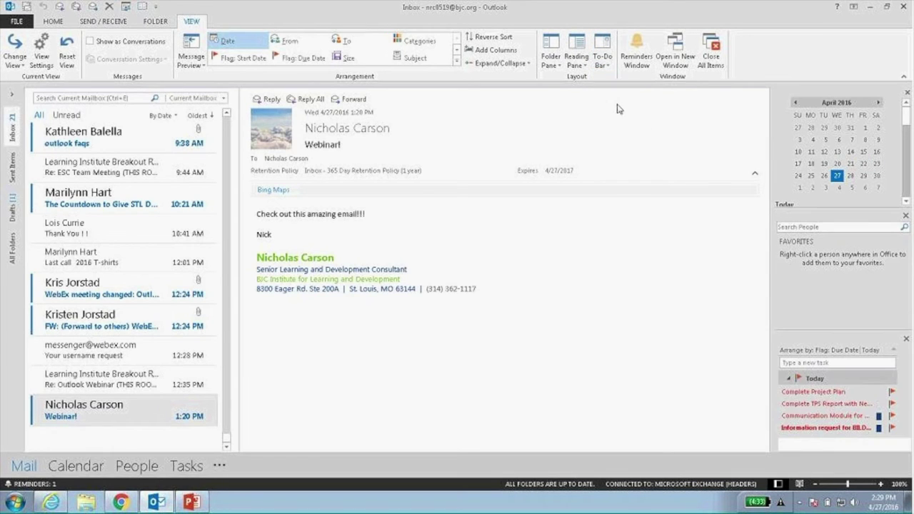
Expand and re-minimize the folder pane, then remove the Calendar and People peeks to close the To-Do Bar.
scroll(907, 131, down, 2)
scroll(908, 131, down, 2)
scroll(907, 143, up, 4)
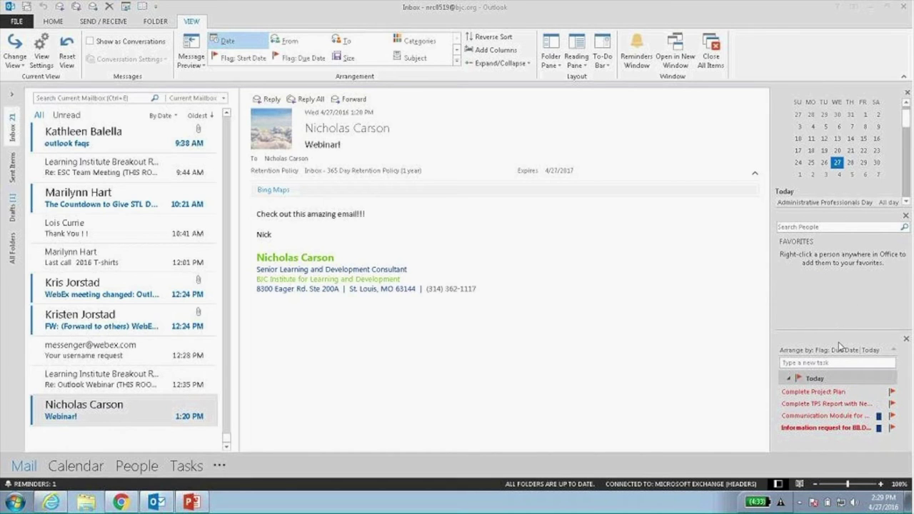
click(12, 95)
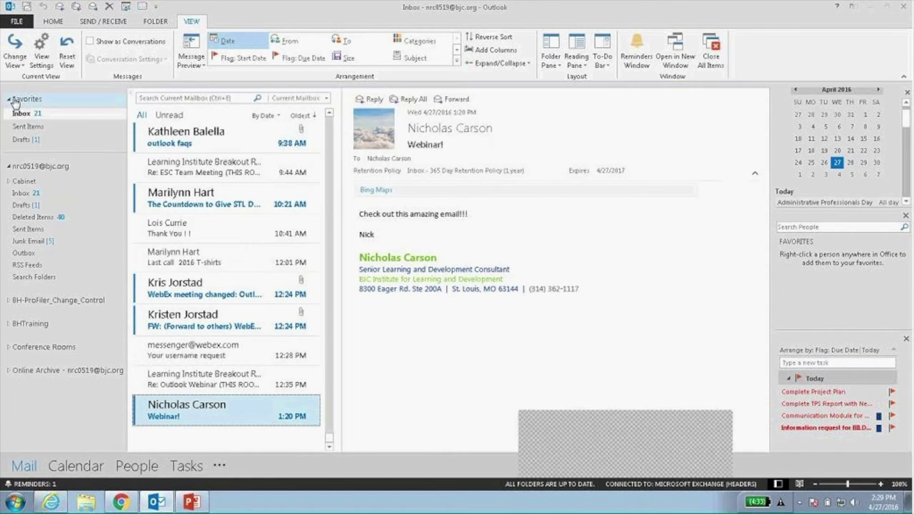
click(130, 93)
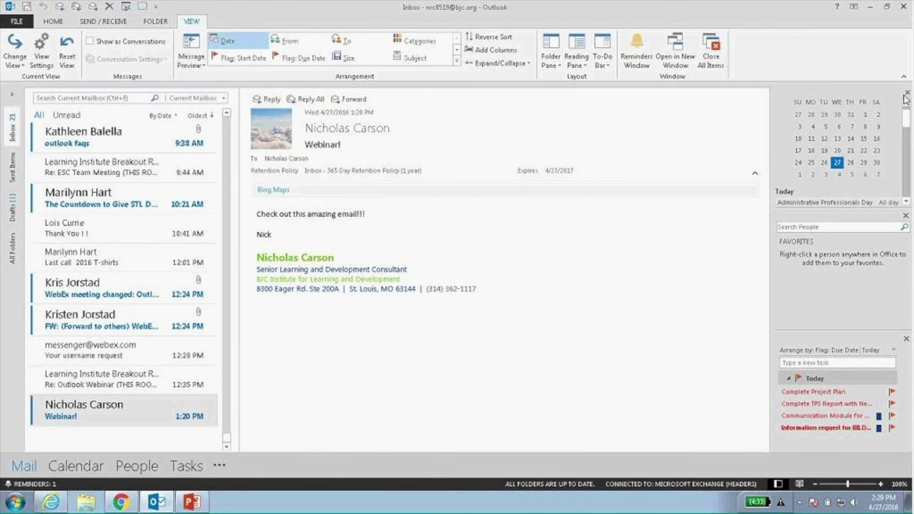
click(906, 93)
click(906, 94)
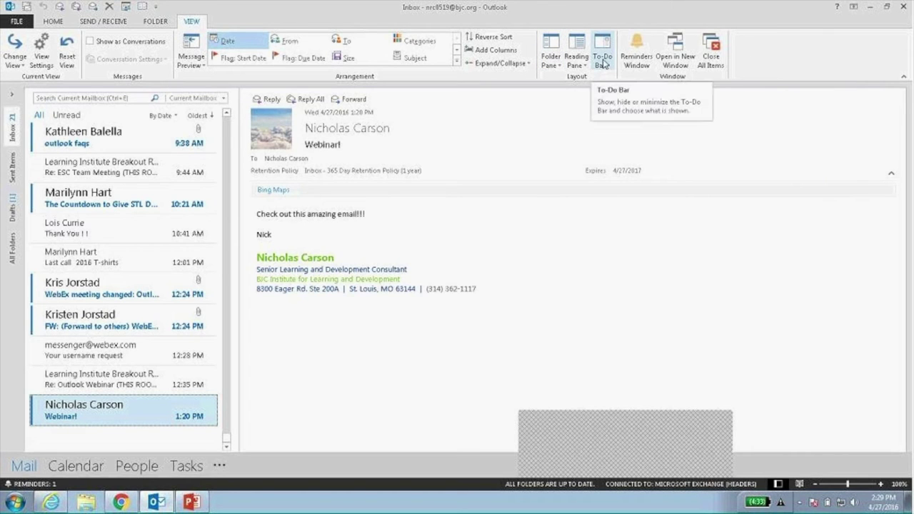
Turn the reading pane off, then place it back on the right.
click(576, 60)
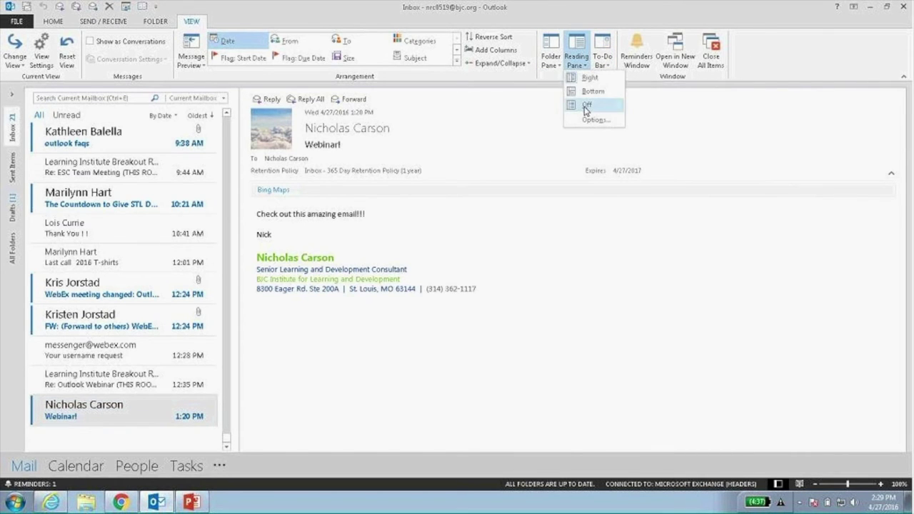
click(584, 107)
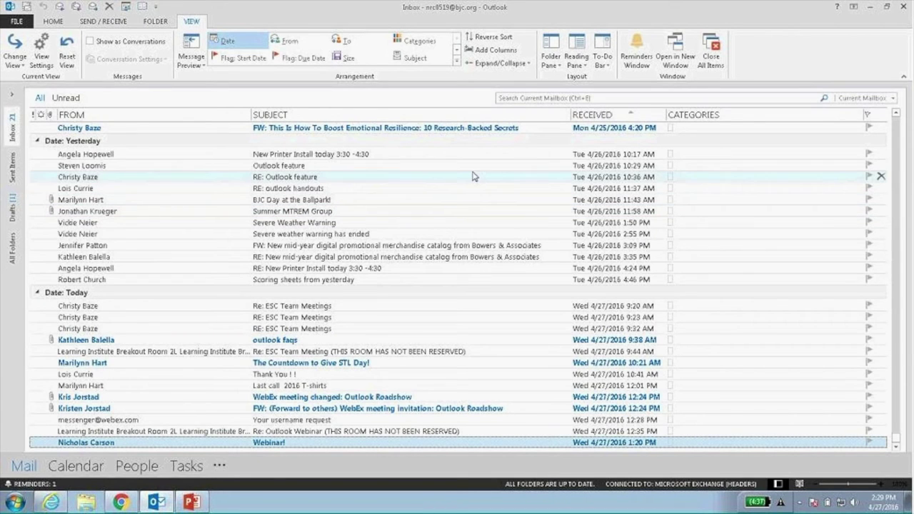
click(578, 50)
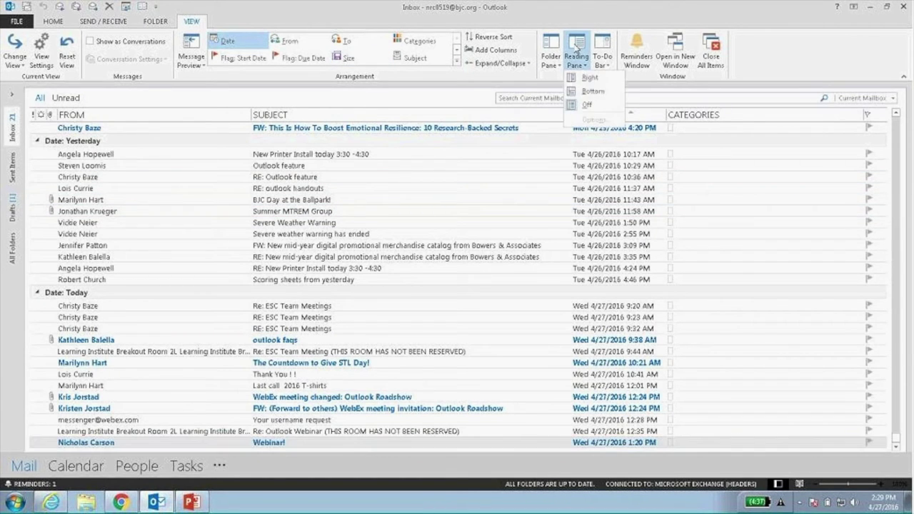
click(591, 78)
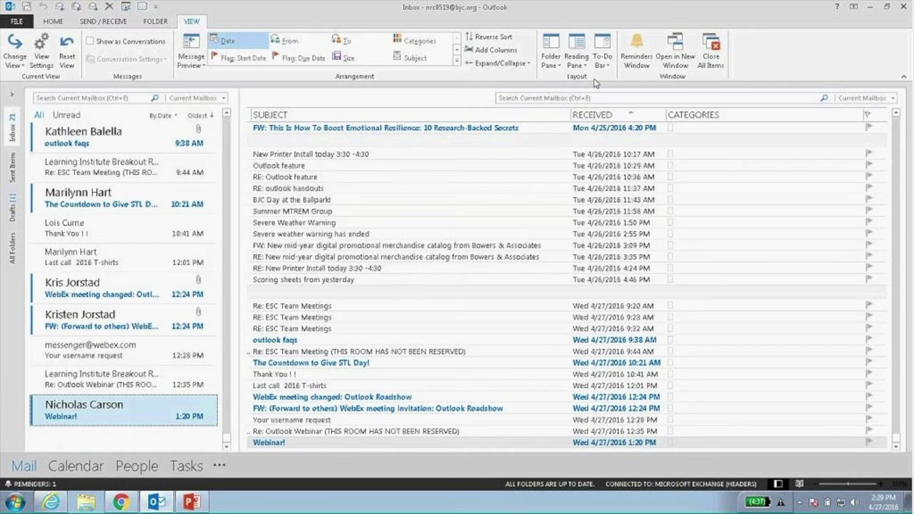
Widen the message list and expand the folder pane.
drag(235, 182, 437, 197)
click(12, 94)
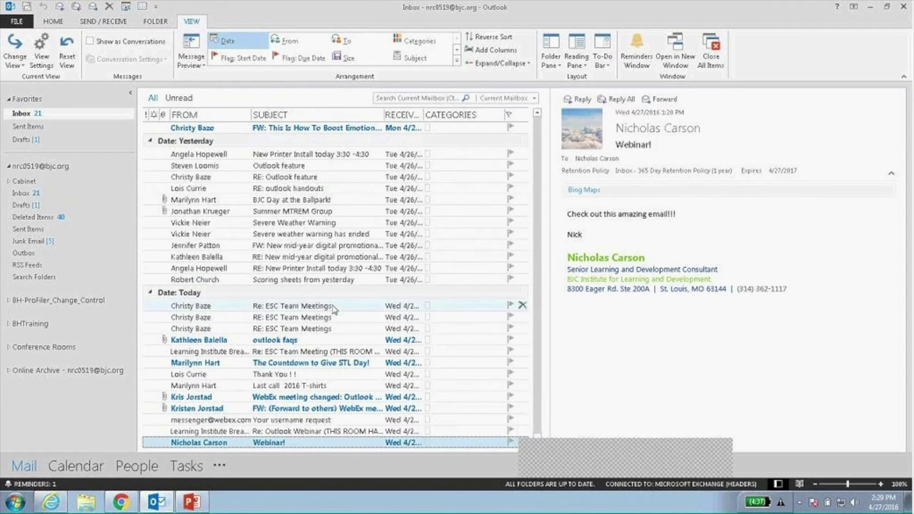
click(621, 421)
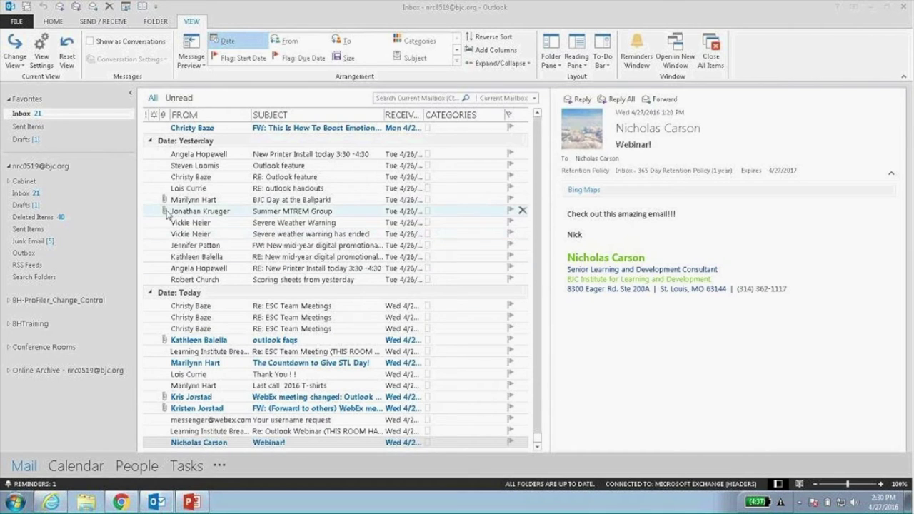
Create a new email message and maximize its window.
click(53, 23)
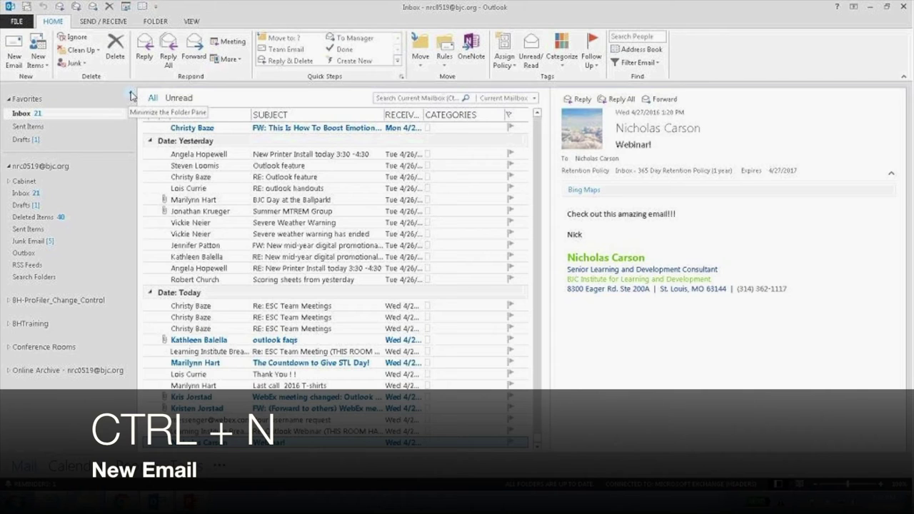
click(11, 52)
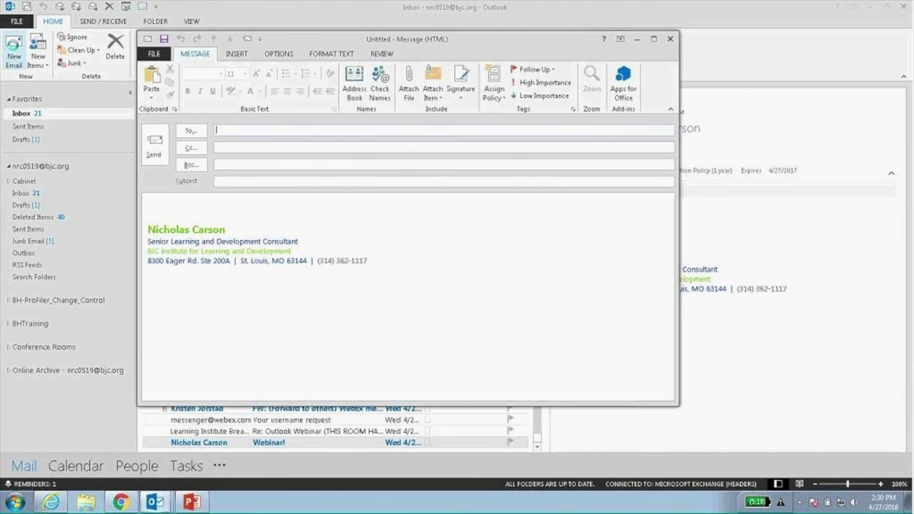
double_click(478, 40)
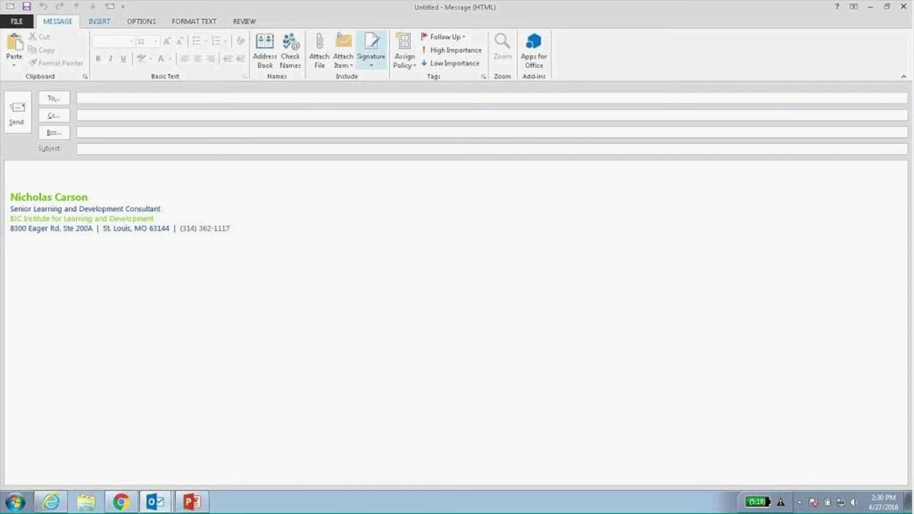
Address the To line to an autocompleted contact and a typed full name, resolved with Check Names.
click(113, 99)
text(nic)
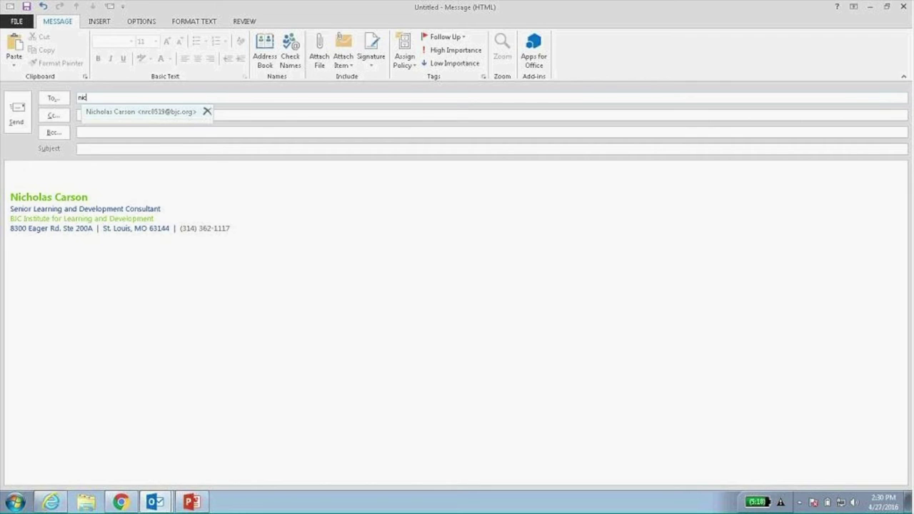
key(Return)
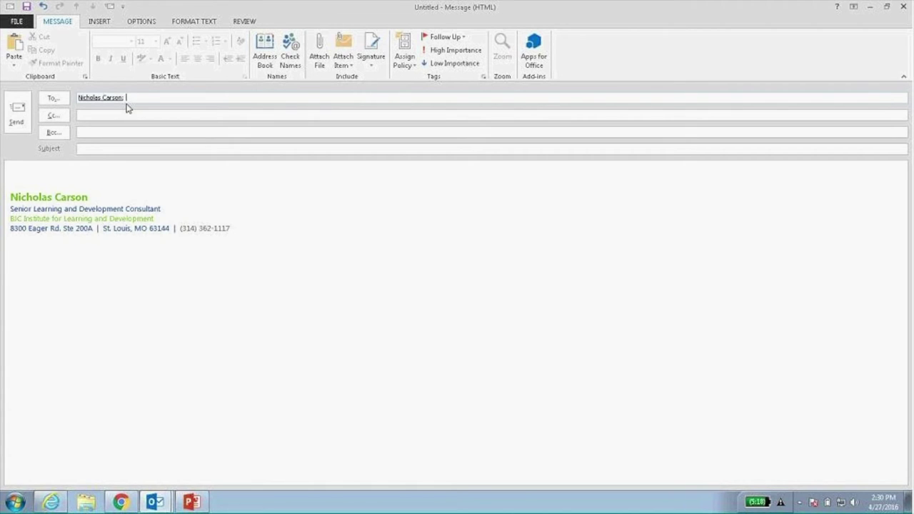
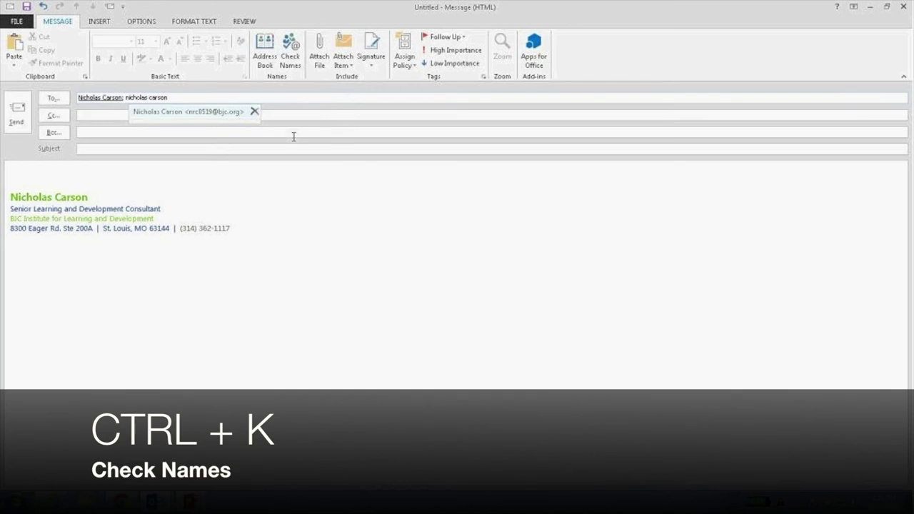
click(291, 49)
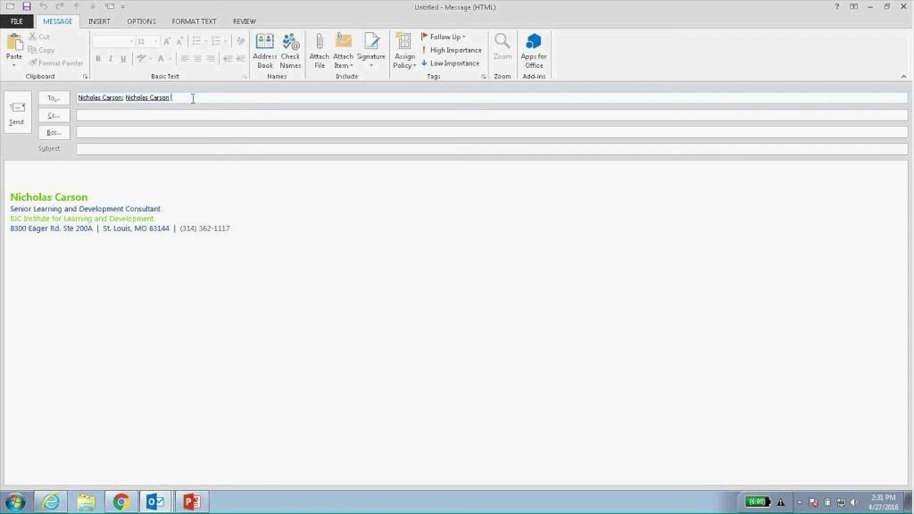
Add three more autocompleted recipients to the To line, then remove the last one.
text(kr)
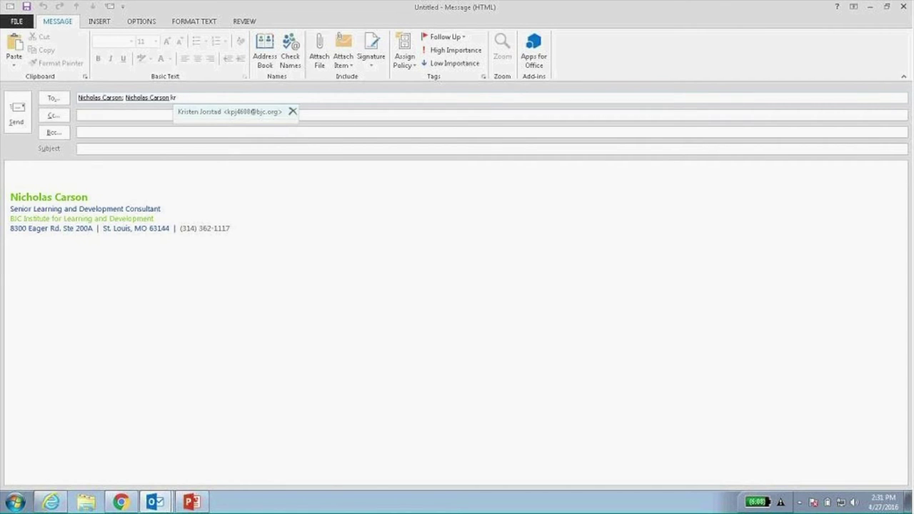
key(Return)
text(ch)
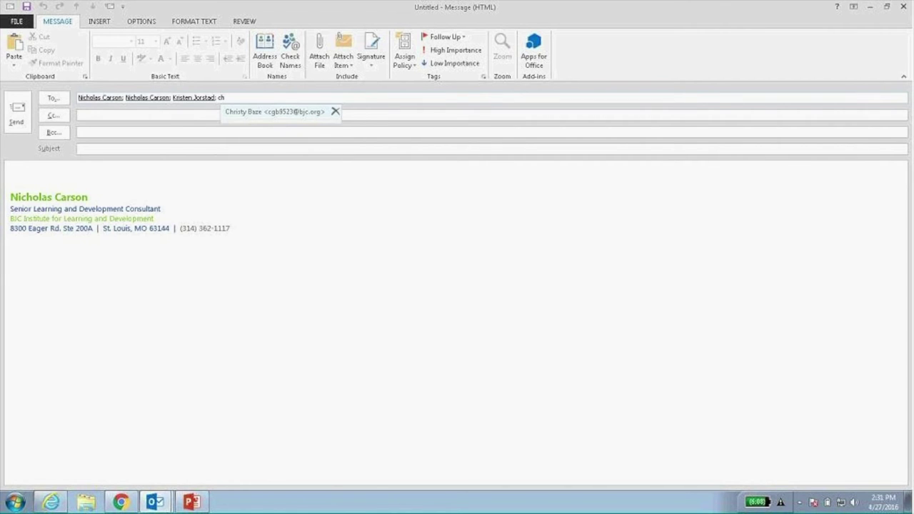
key(Return)
text(me)
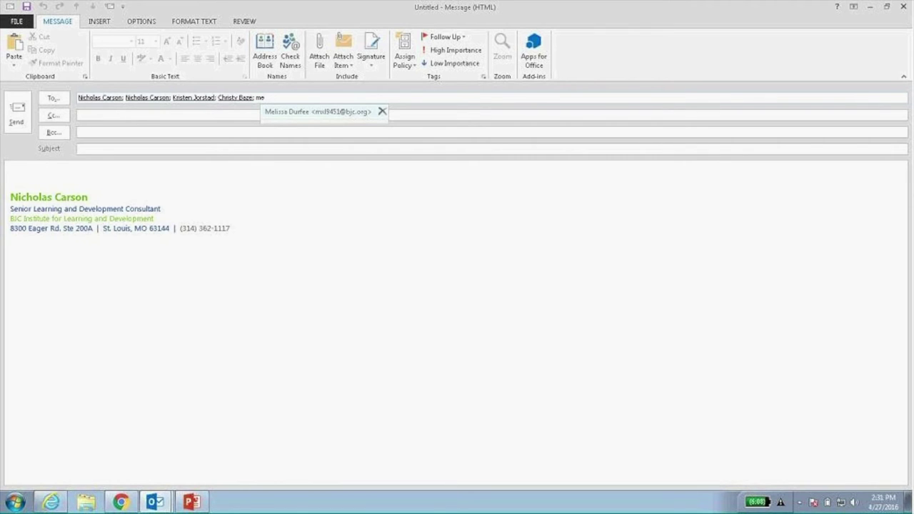
key(Return)
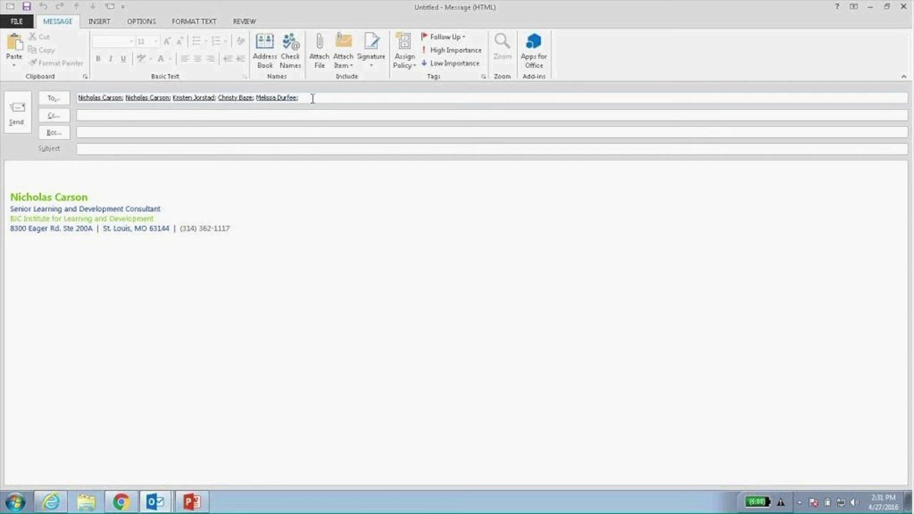
key(BackSpace)
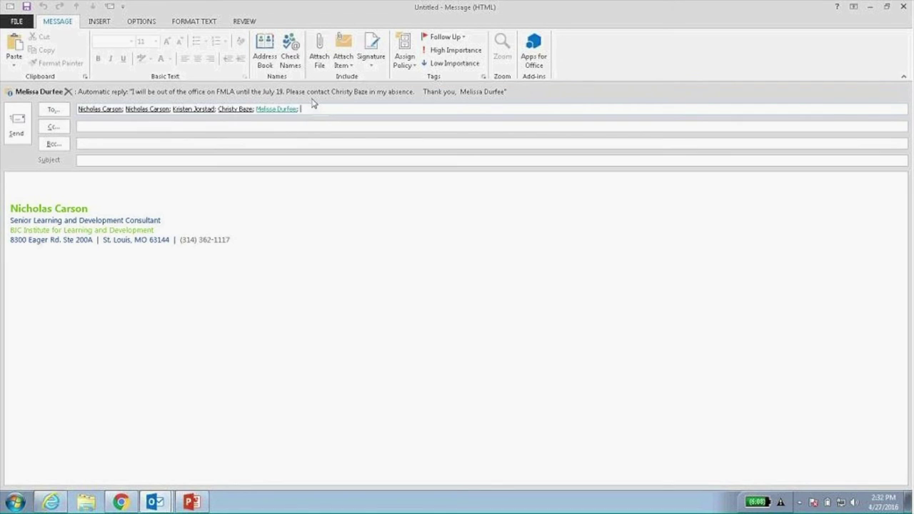
key(BackSpace)
key(BackSpace)
key(BackSpace)
key(BackSpace)
key(BackSpace)
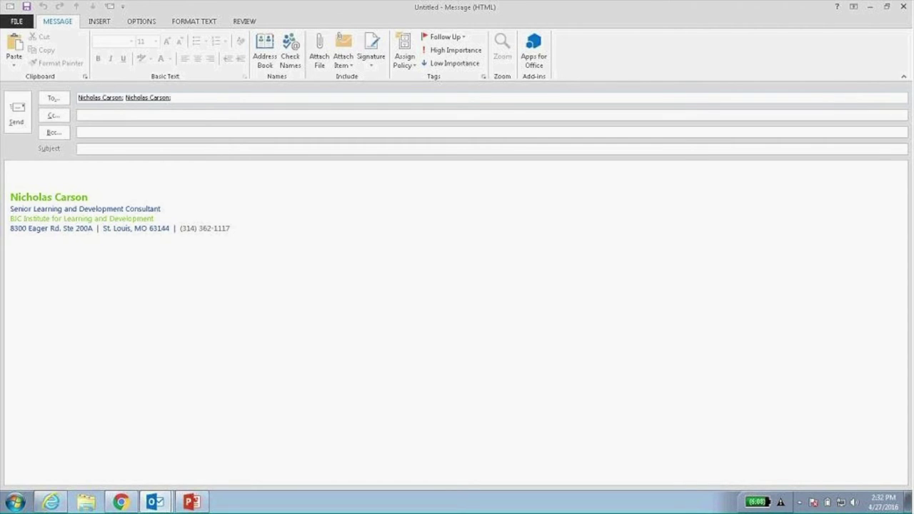
Add another autocompleted recipient, then delete the auto-reply recipient and the duplicate.
text(mel)
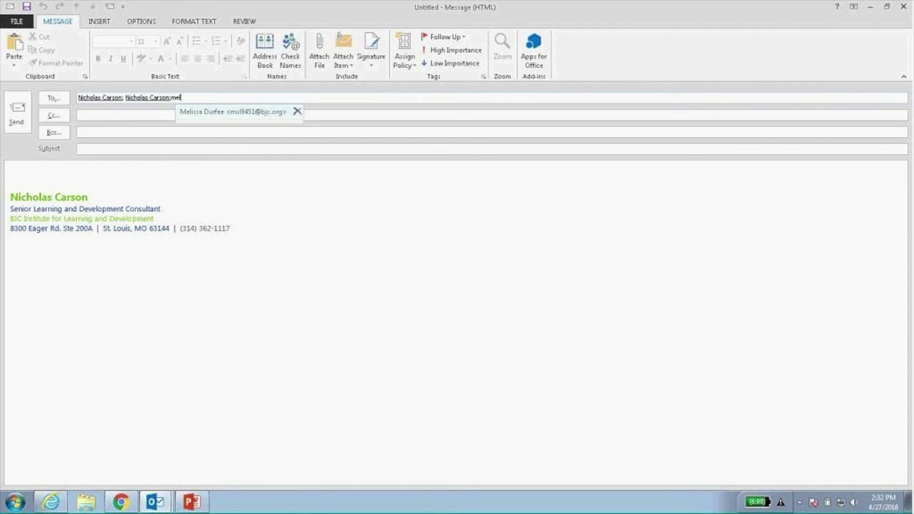
key(Return)
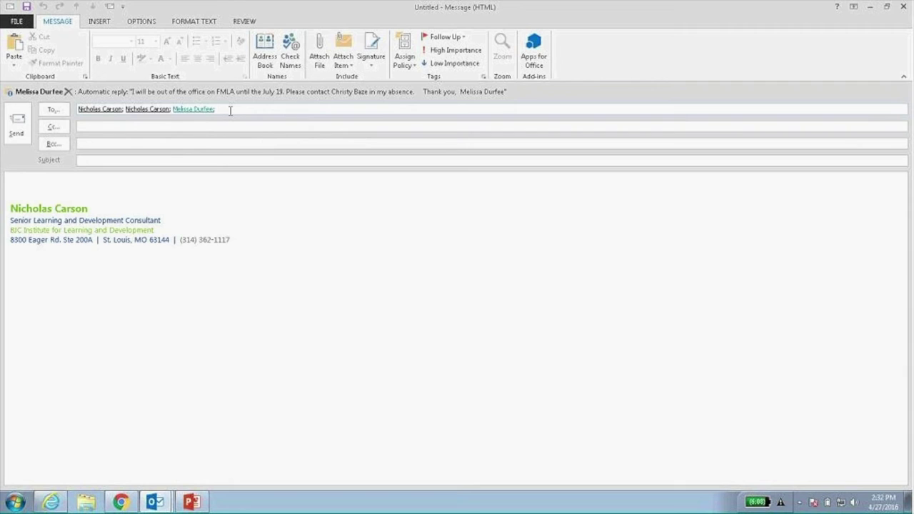
click(182, 110)
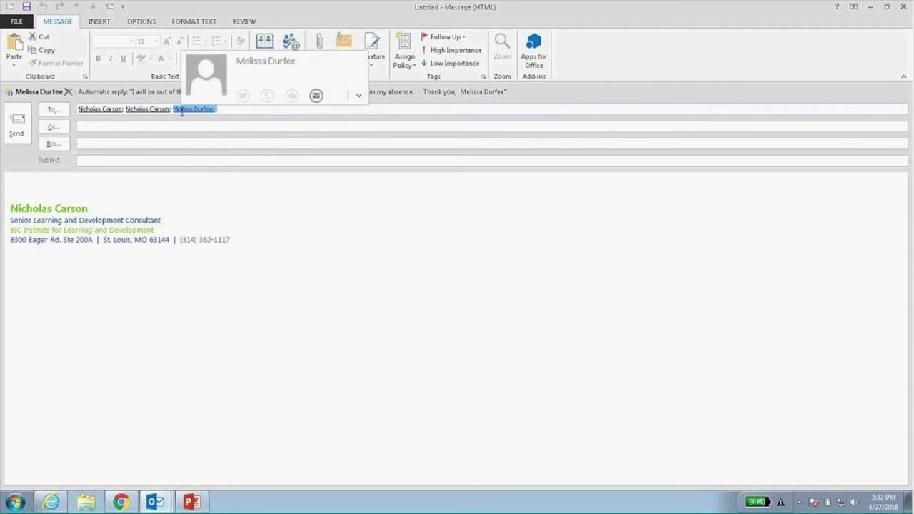
key(Delete)
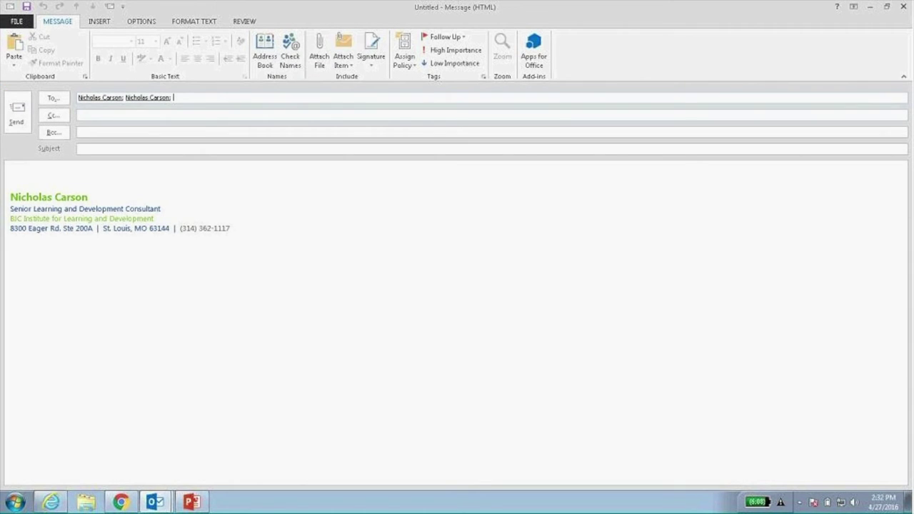
key(BackSpace)
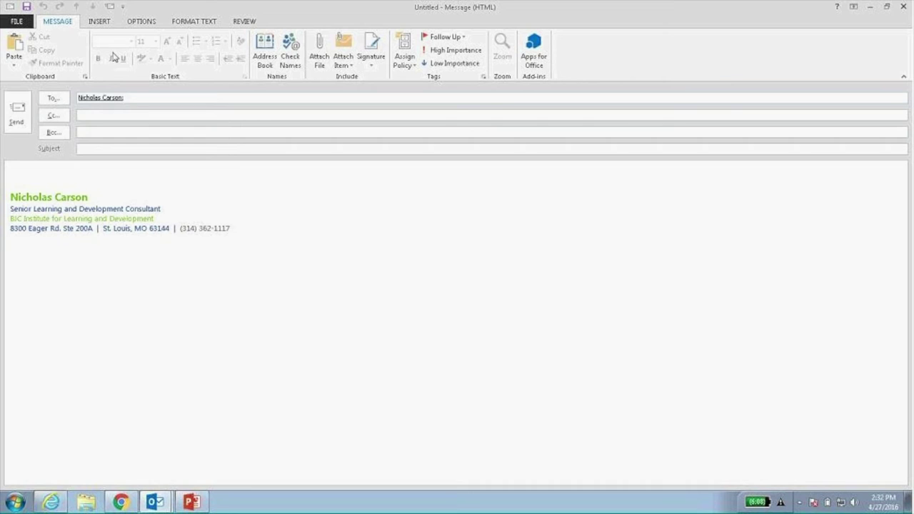
click(142, 22)
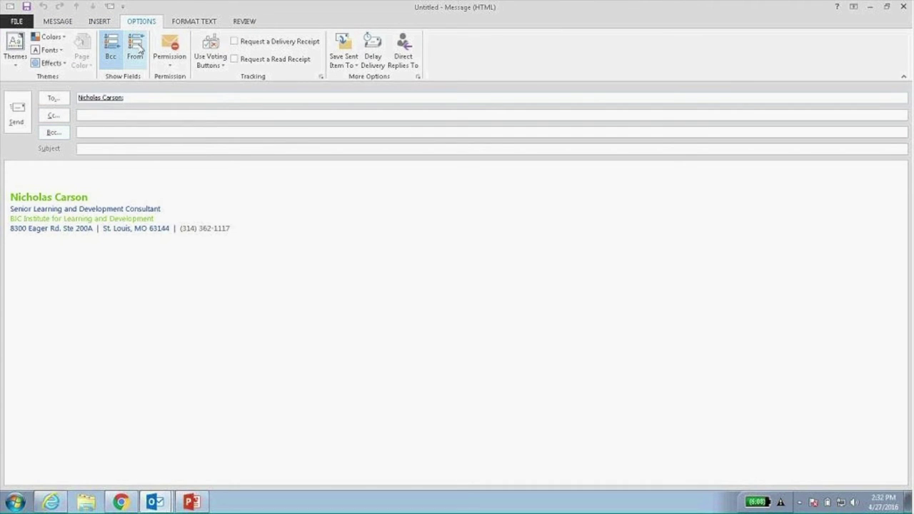
click(112, 56)
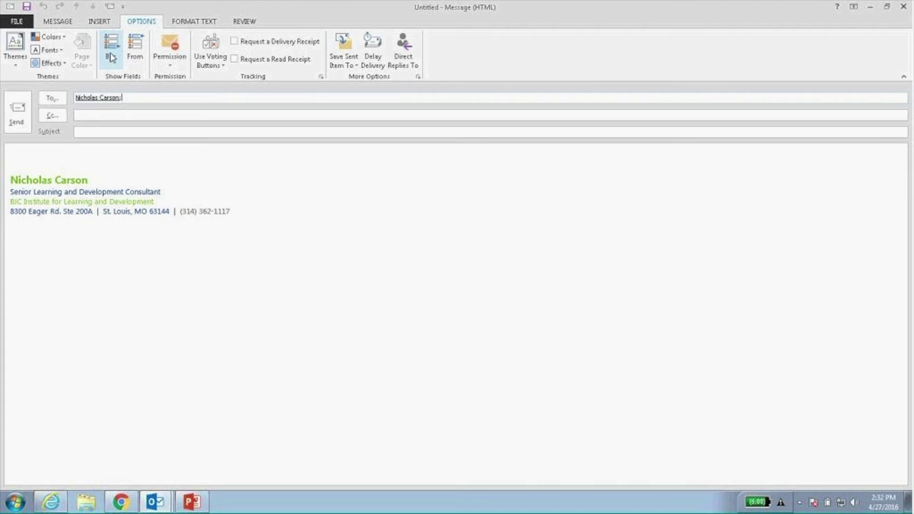
click(111, 55)
click(135, 56)
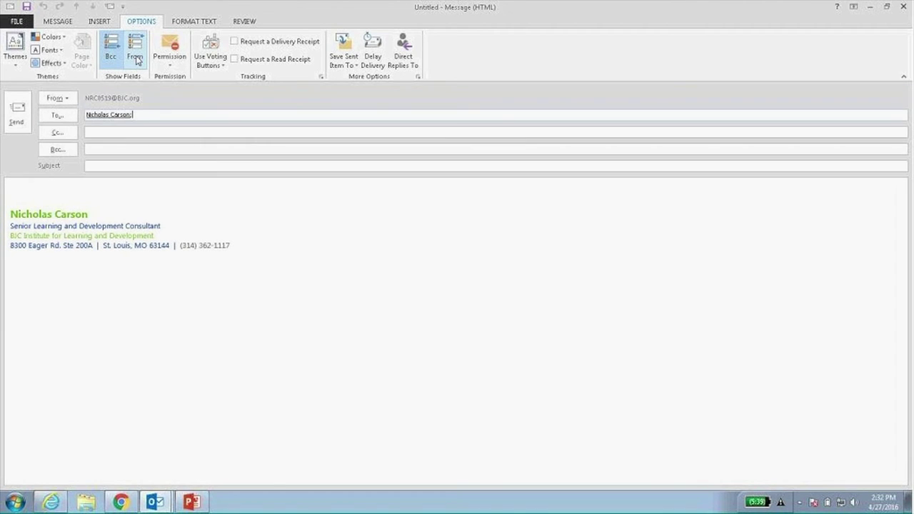
click(134, 57)
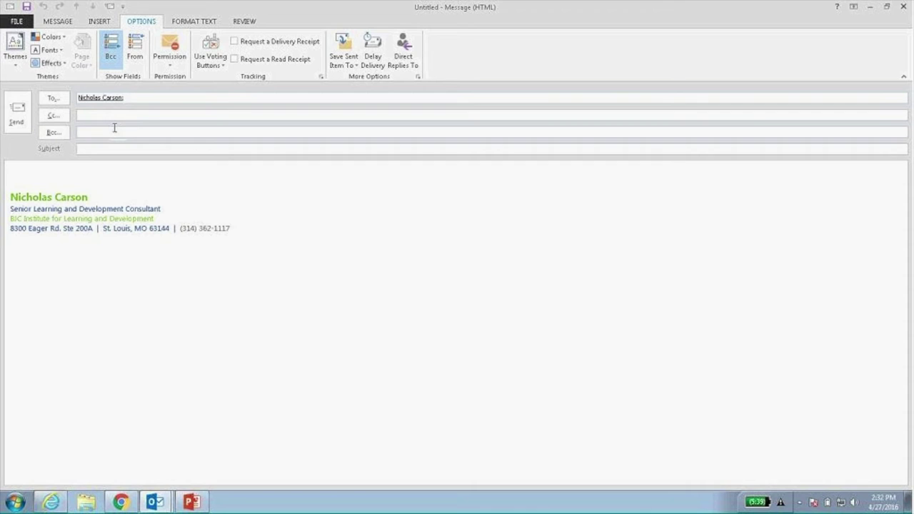
click(61, 21)
click(90, 150)
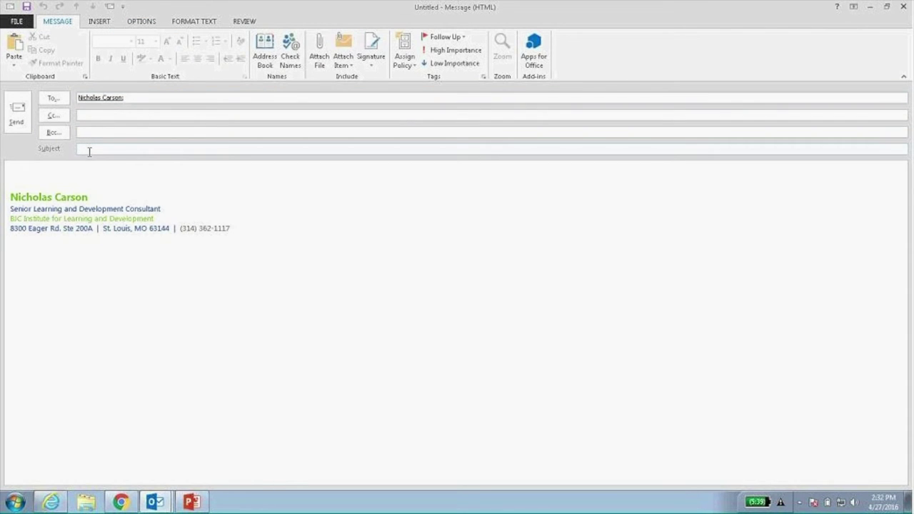
text(;lakfd;lkjajf;lafkja;sljf;lakjfds)
click(79, 166)
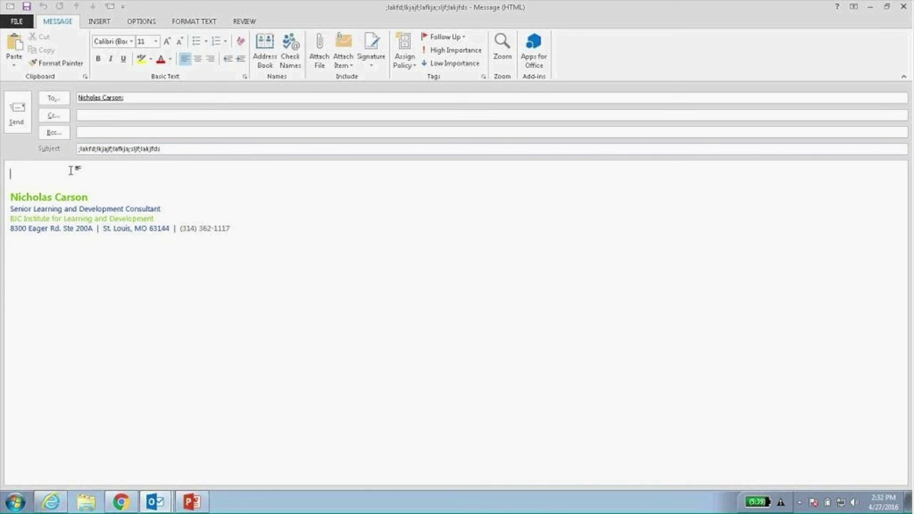
text(alksdflkjhaslkdjflkhaslkjdhfksad)
key(Return)
text(fkdsalkfhlkahdslkfhalksjdf)
key(Return)
text(lkadslkfhalksfdlkhasdlkjf)
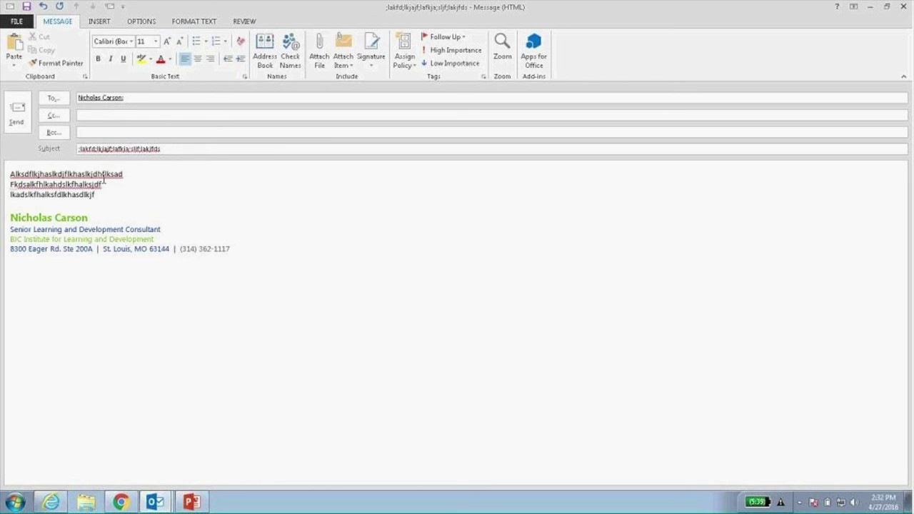
drag(109, 198, 12, 173)
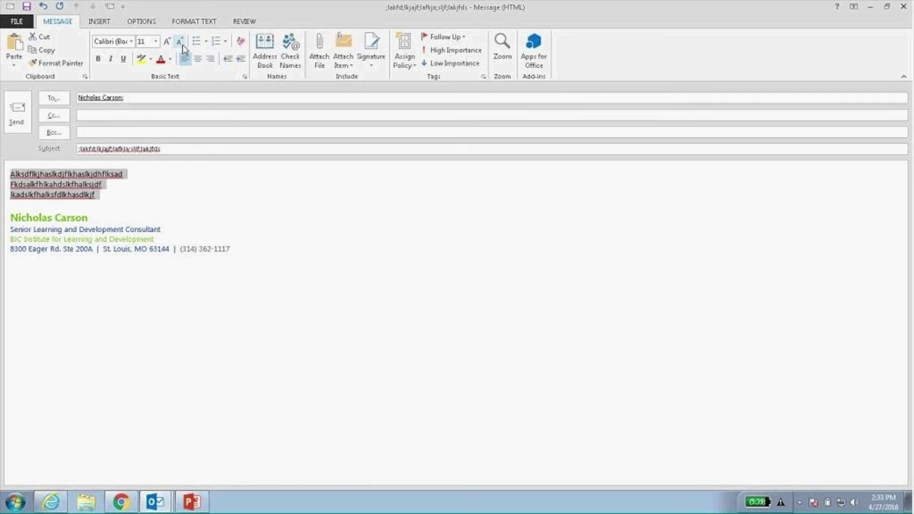
click(201, 24)
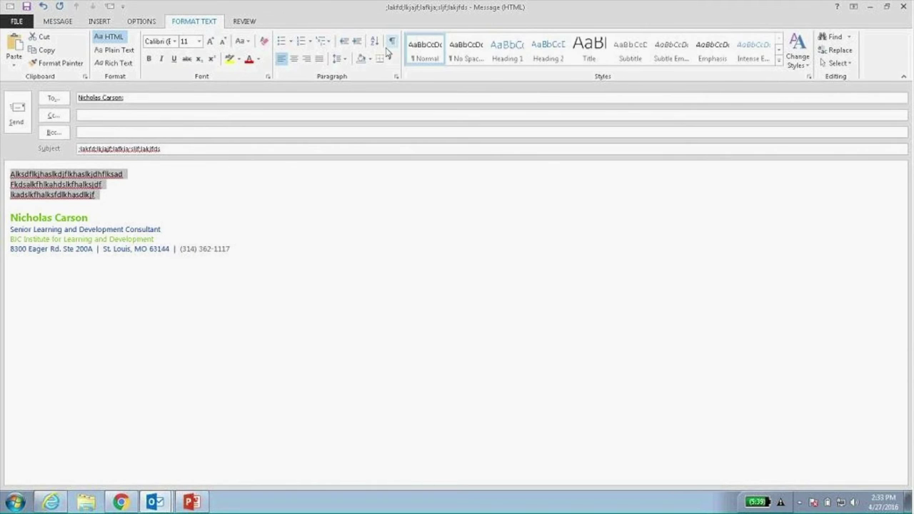
click(631, 53)
click(100, 21)
click(242, 50)
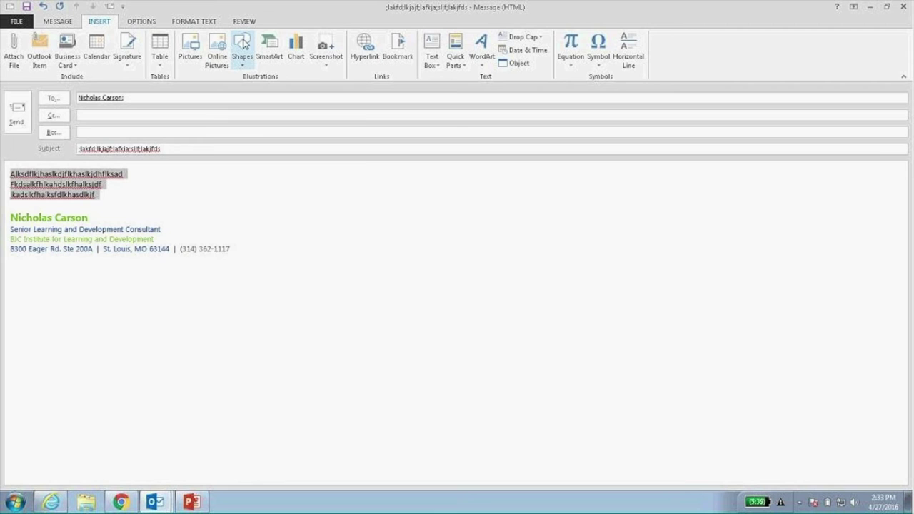
click(271, 97)
drag(153, 169, 264, 244)
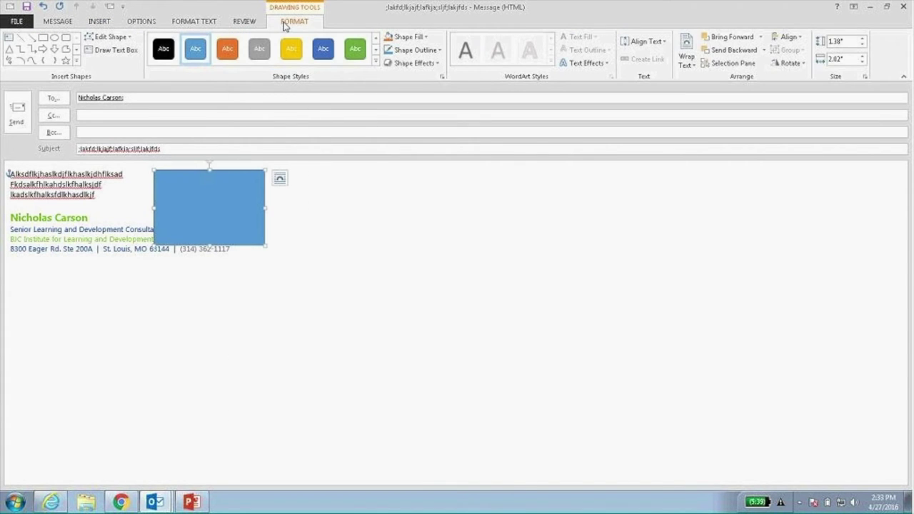
click(99, 23)
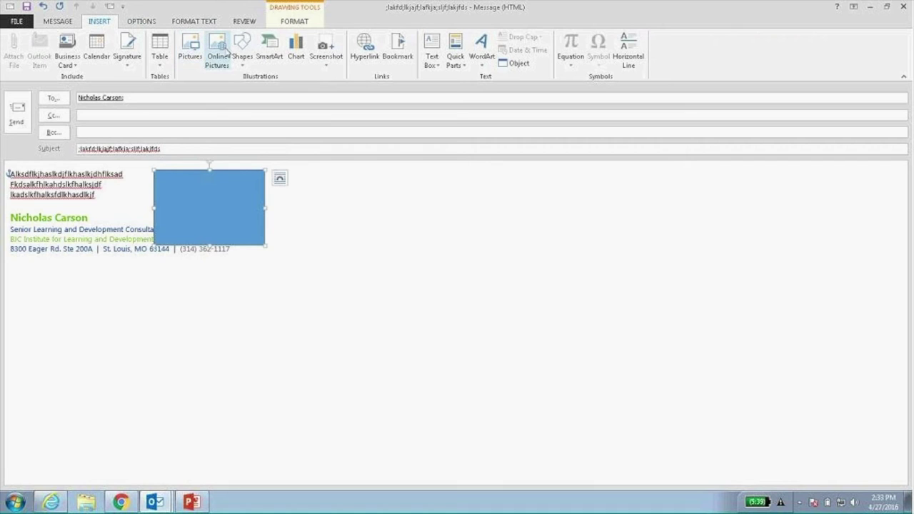
click(242, 48)
click(363, 131)
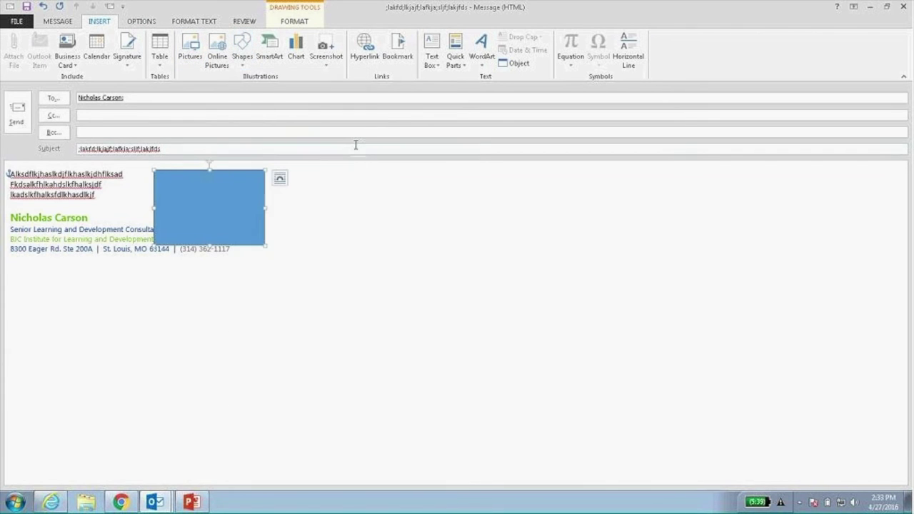
drag(352, 198, 393, 227)
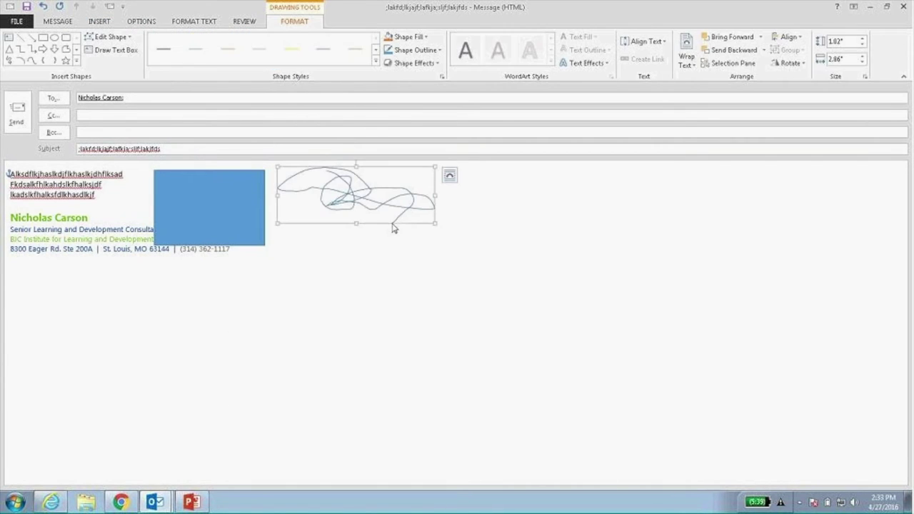
key(Delete)
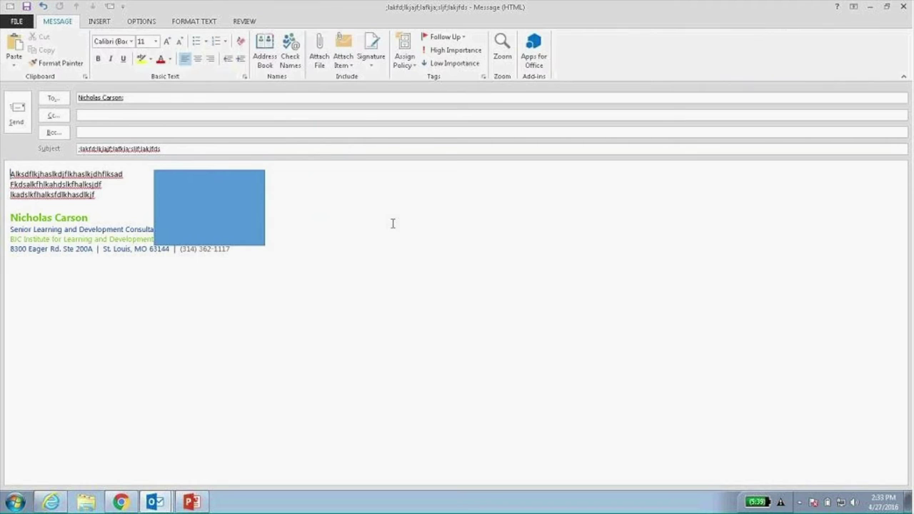
click(215, 203)
key(Delete)
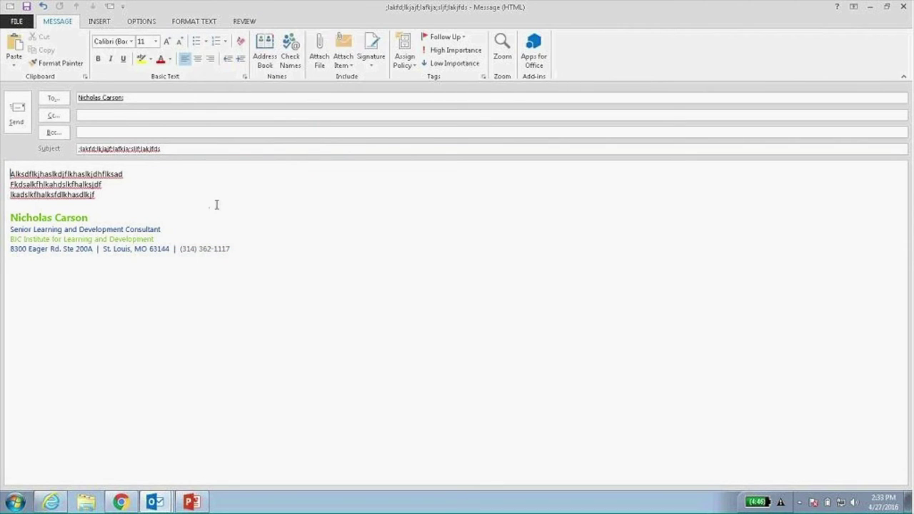
click(122, 204)
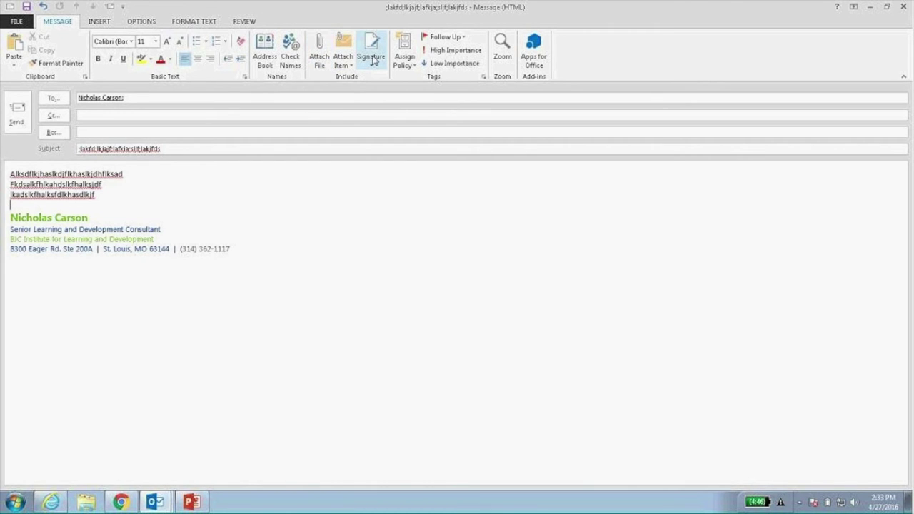
click(7, 219)
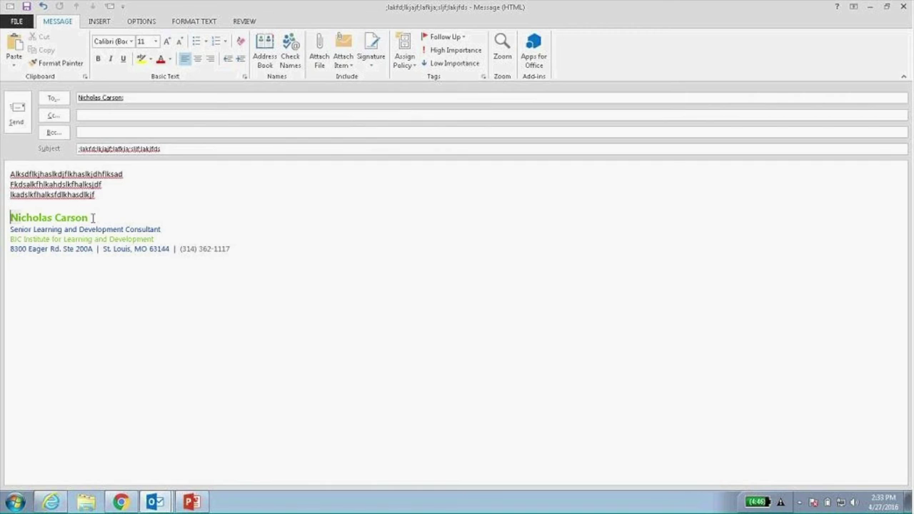
shift+click(259, 283)
click(292, 336)
click(381, 52)
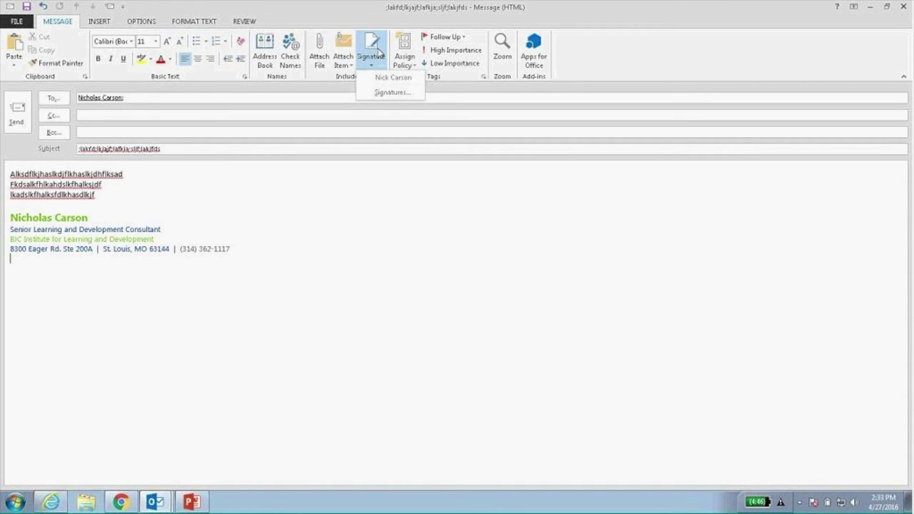
click(479, 34)
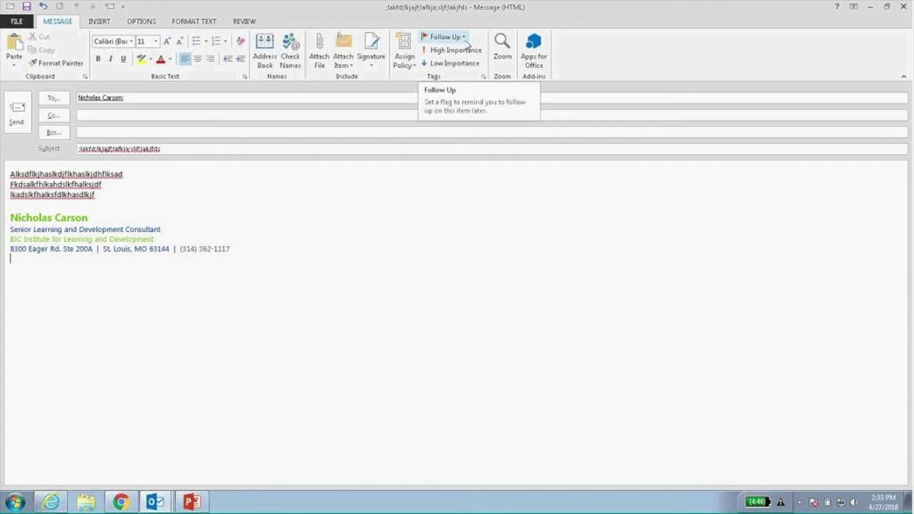
click(465, 41)
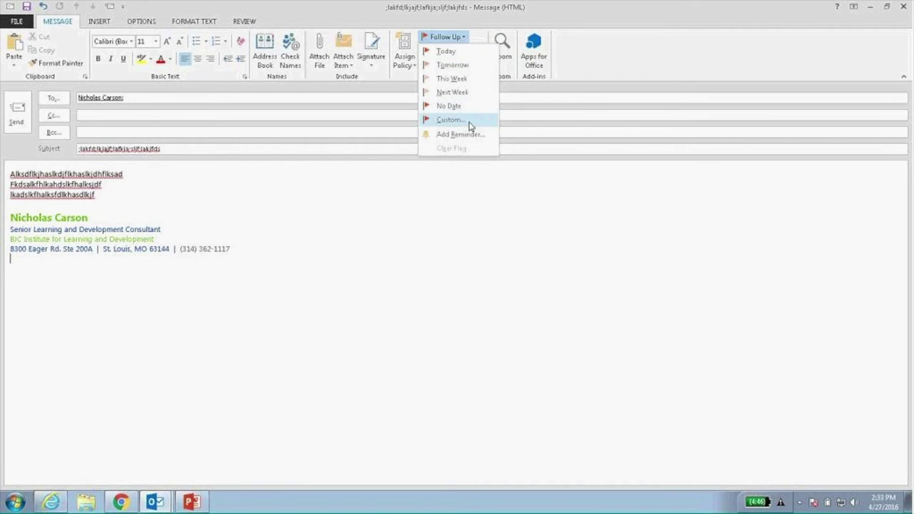
click(469, 228)
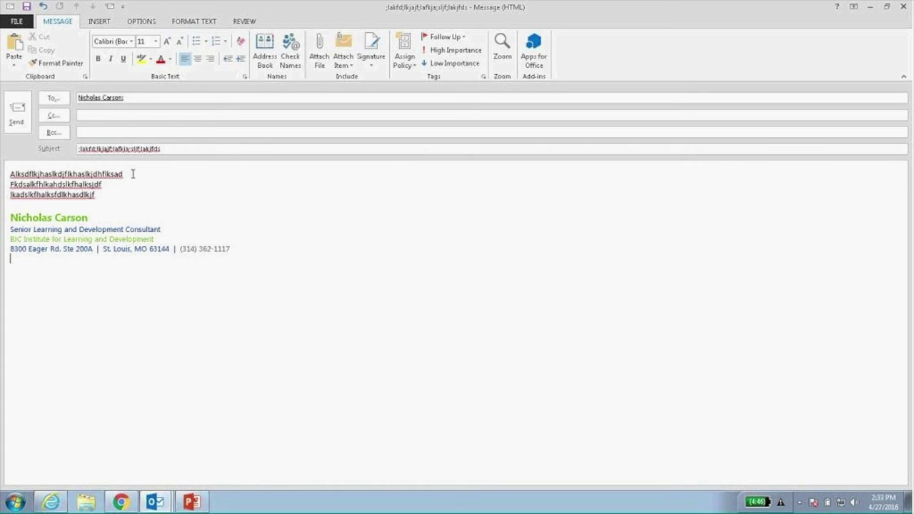
Add a 'See Attachment' line after the third body line, just above the signature.
click(147, 23)
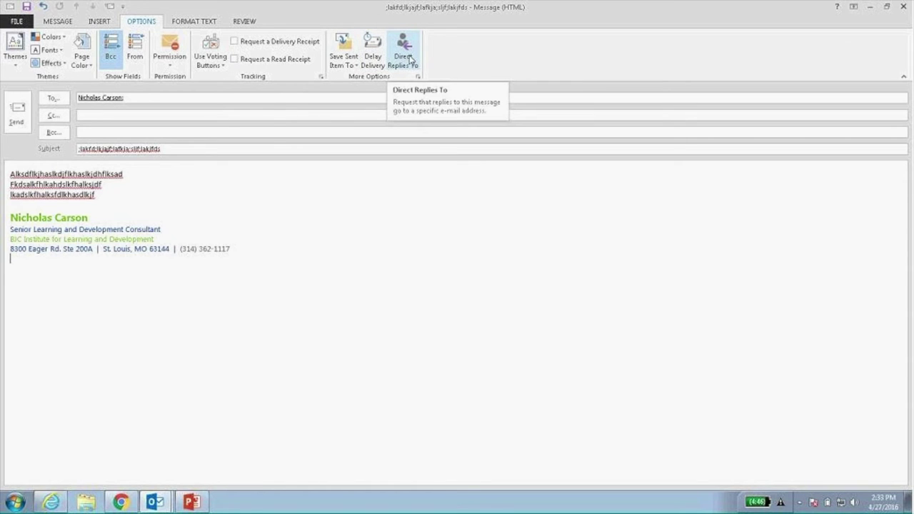
click(120, 191)
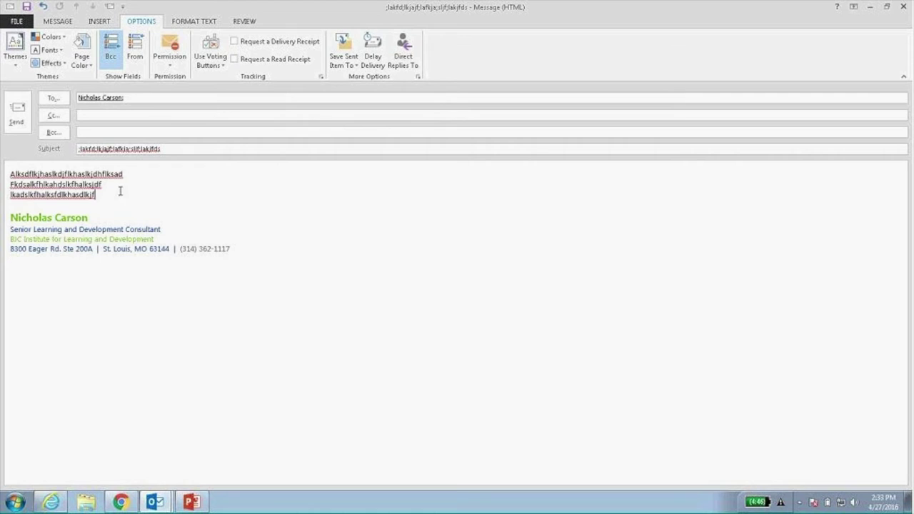
key(Return)
key(Return)
text(See Attachment)
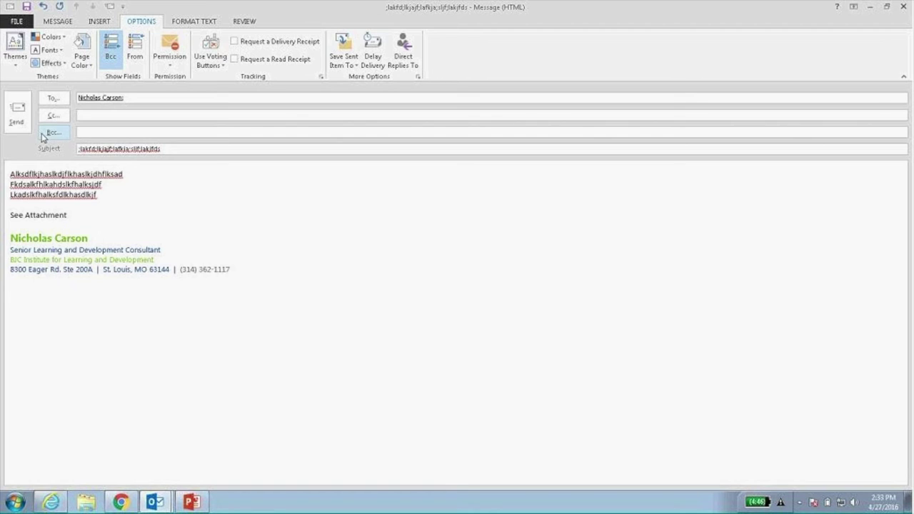
Send the message, choosing Send Anyway at the Attachment Reminder.
click(17, 122)
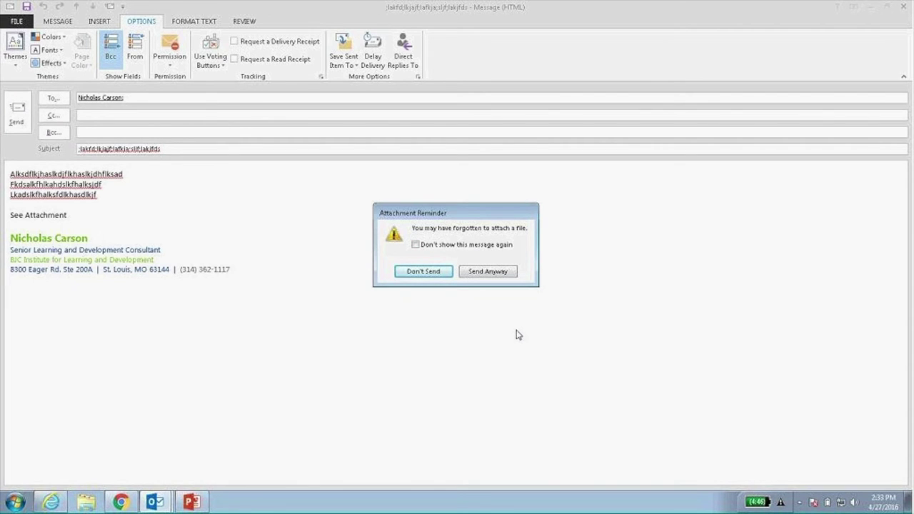
click(496, 275)
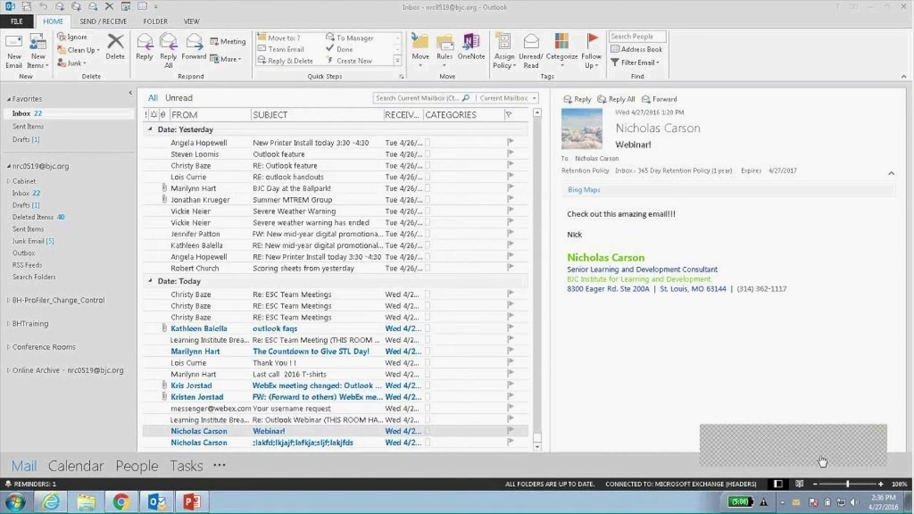
click(883, 439)
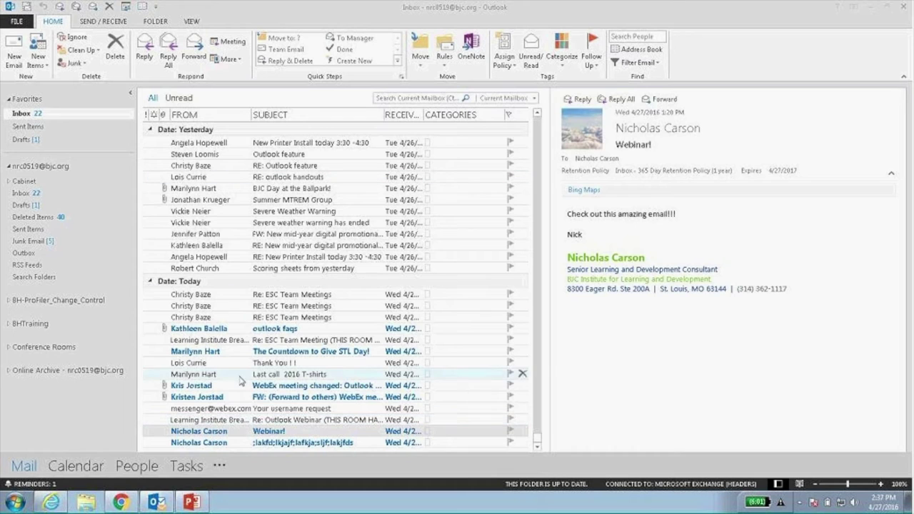
click(251, 431)
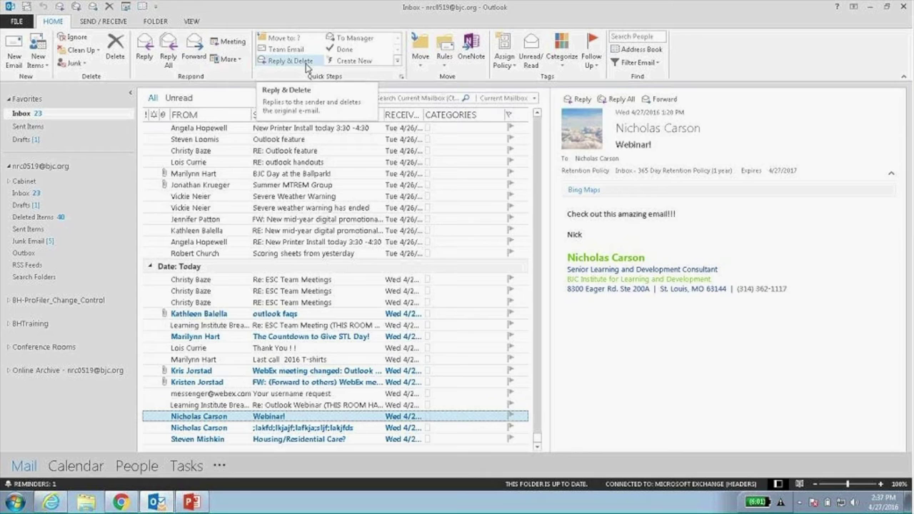
click(402, 76)
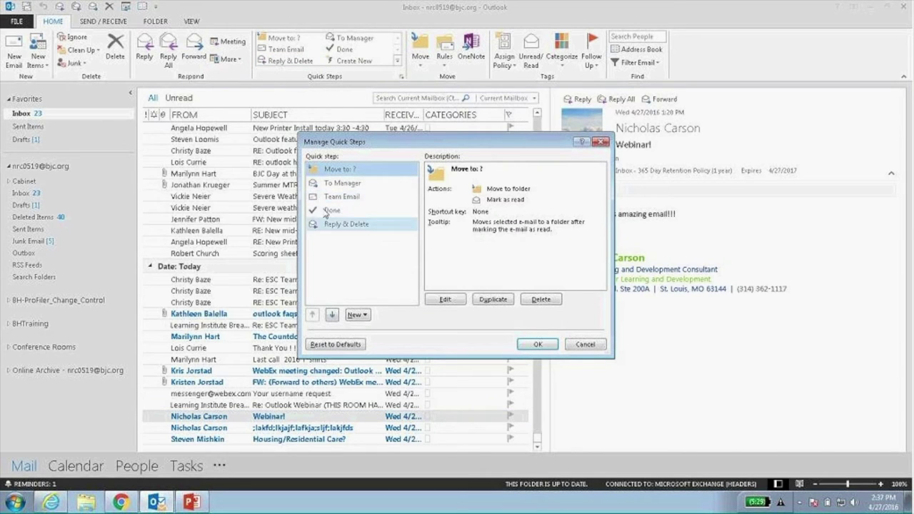
click(582, 347)
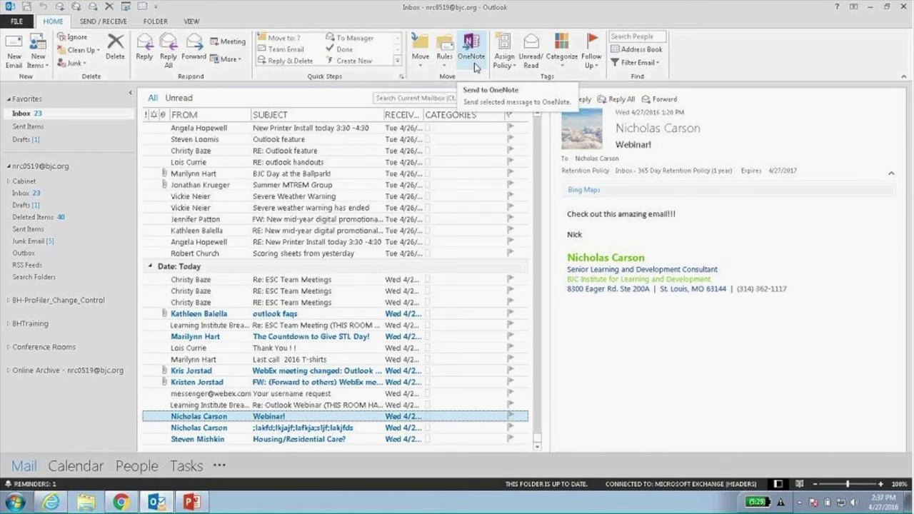
Open the Categorize list in the Home tab's Tags group for the 'Webinar!' message.
click(562, 56)
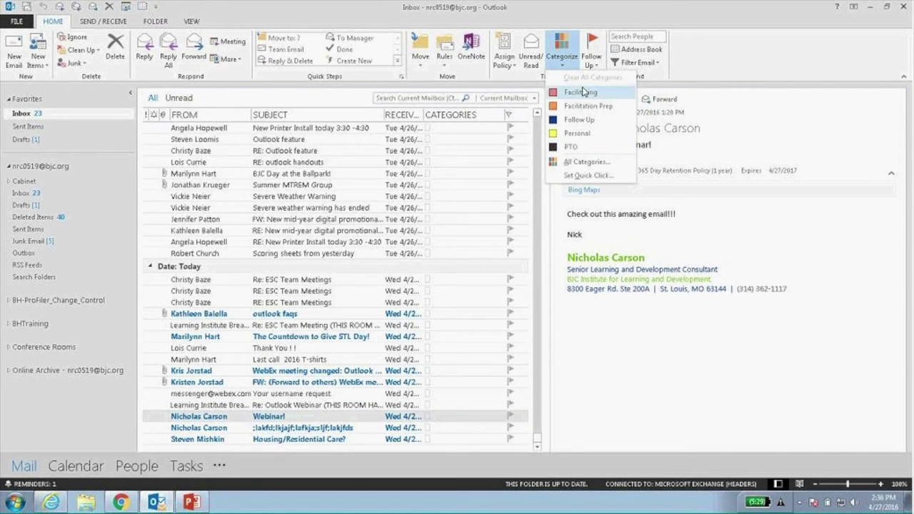
Open and cancel the Color Categories dialog, then open and dismiss the Follow Up flag choices.
click(593, 163)
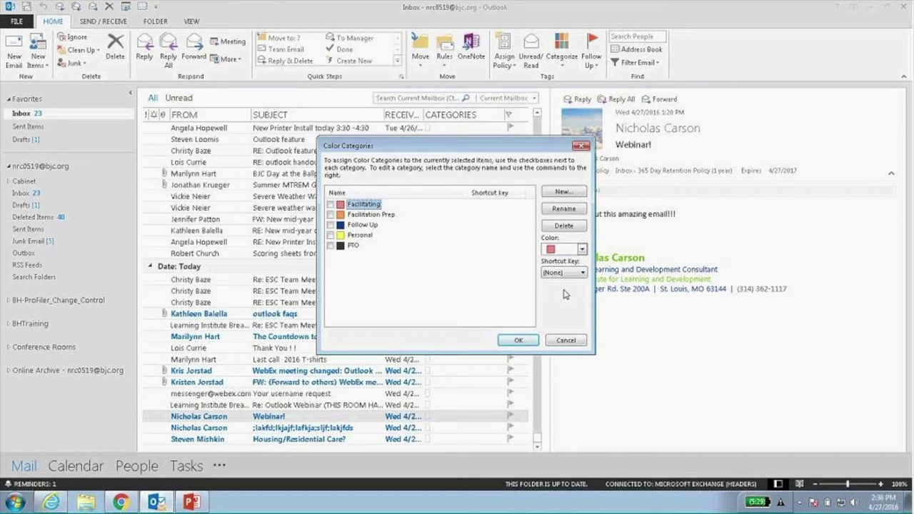
click(573, 341)
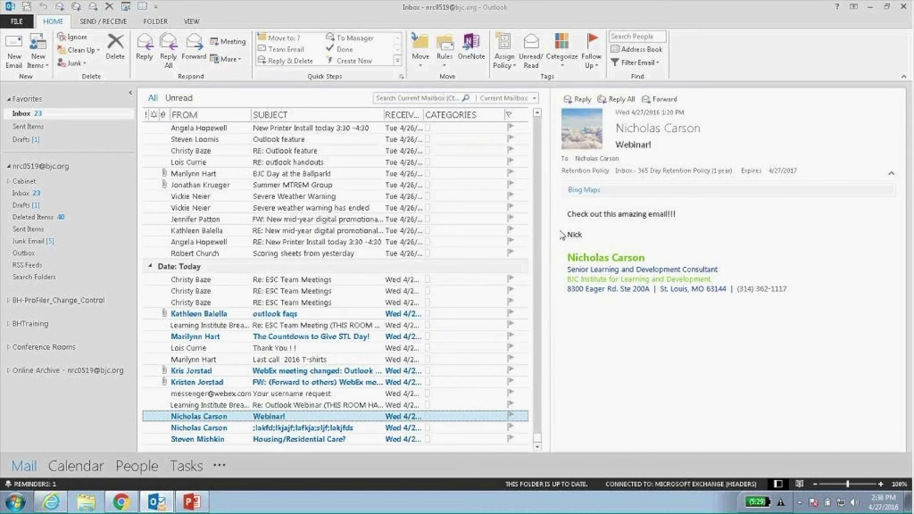
click(591, 53)
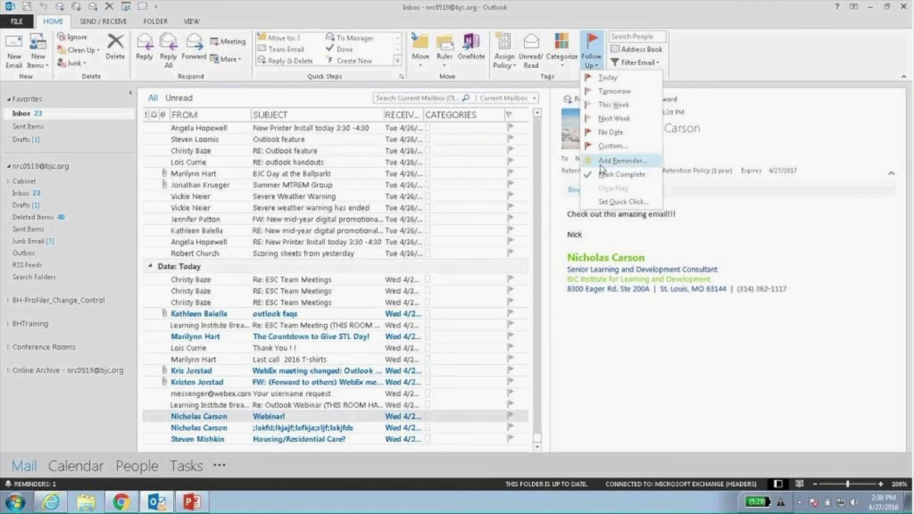
click(624, 392)
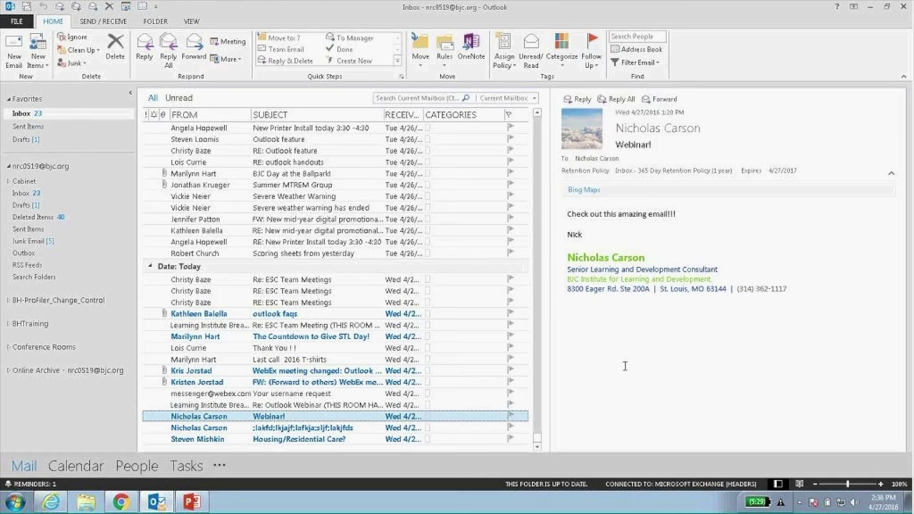
Narrow the reading pane, then open the Webinar! message in its own window and close it.
drag(545, 307, 772, 325)
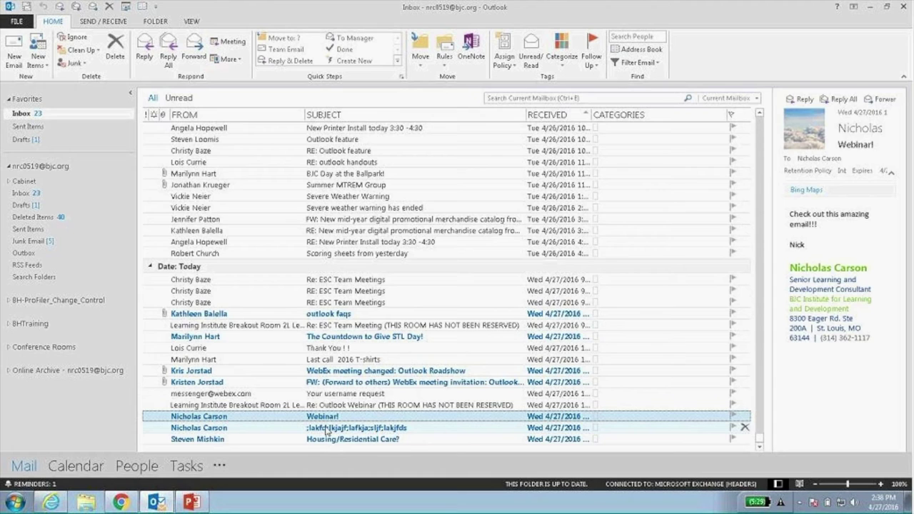
double_click(326, 417)
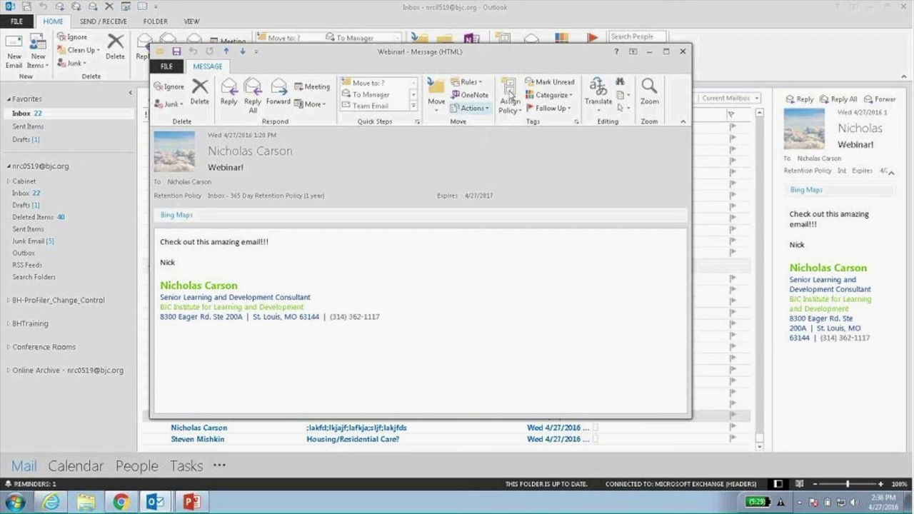
click(682, 51)
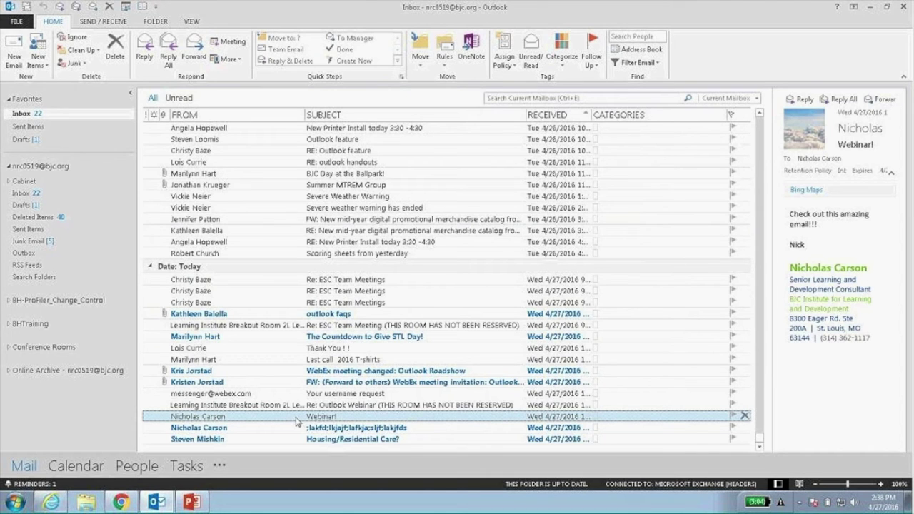
Check the Webinar! message's shortcut menu, dismiss it, and widen the reading pane again.
right_click(296, 420)
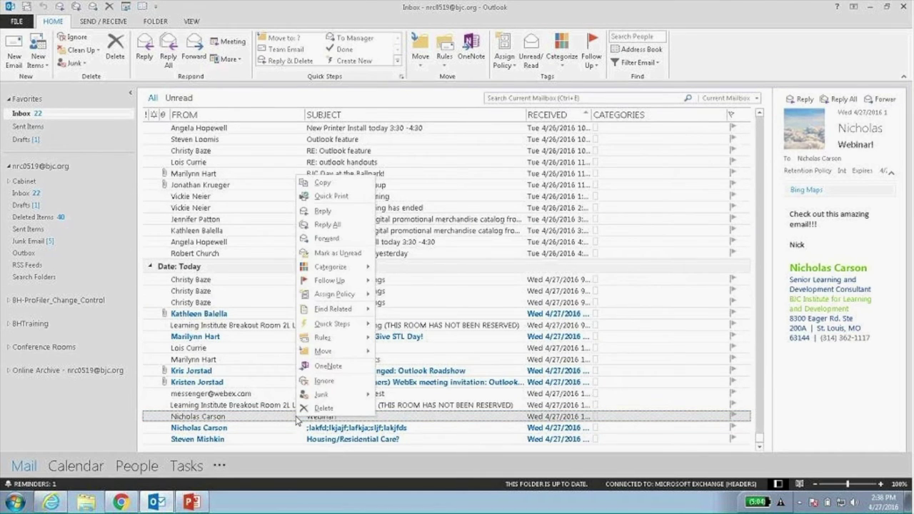
right_click(214, 419)
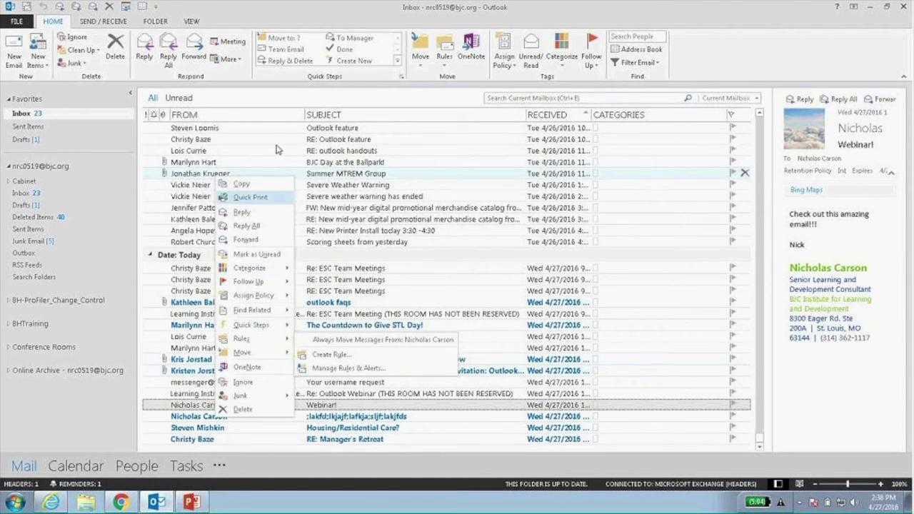
key(Escape)
scroll(457, 381, up, 2)
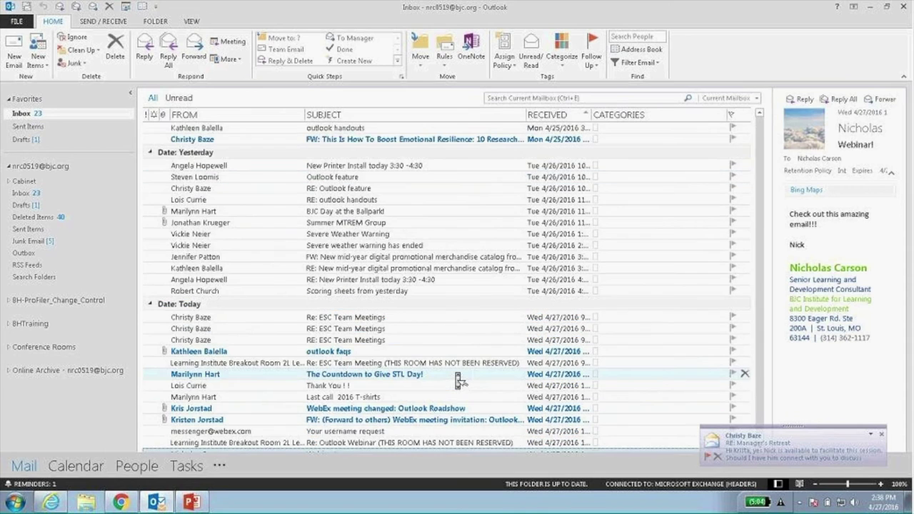
scroll(458, 382, down, 2)
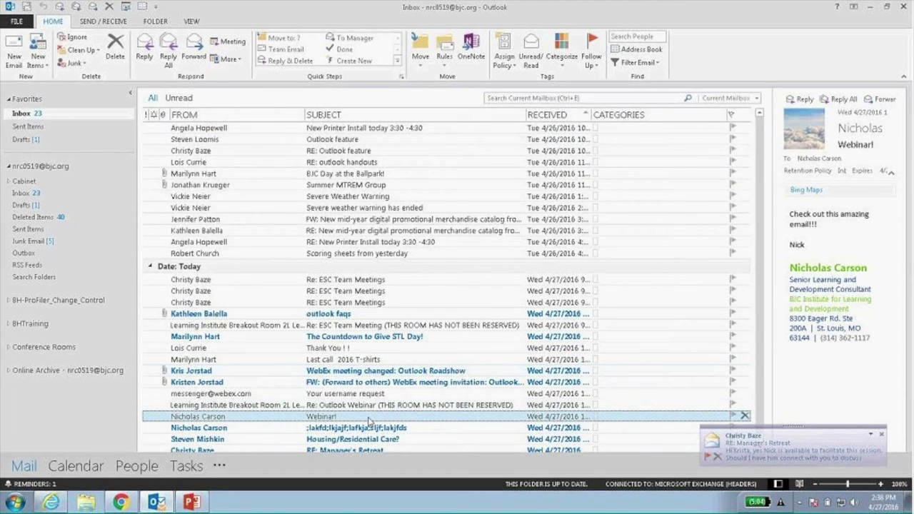
drag(771, 310, 564, 310)
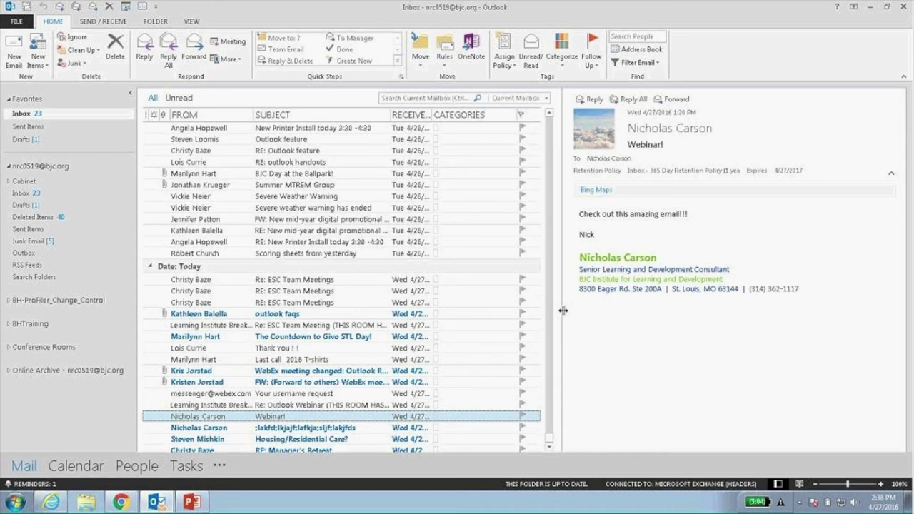
click(725, 495)
Open the Calendar, preview Week, Month, Day and Schedule views, then settle on the April 25–29 Work Week.
click(76, 466)
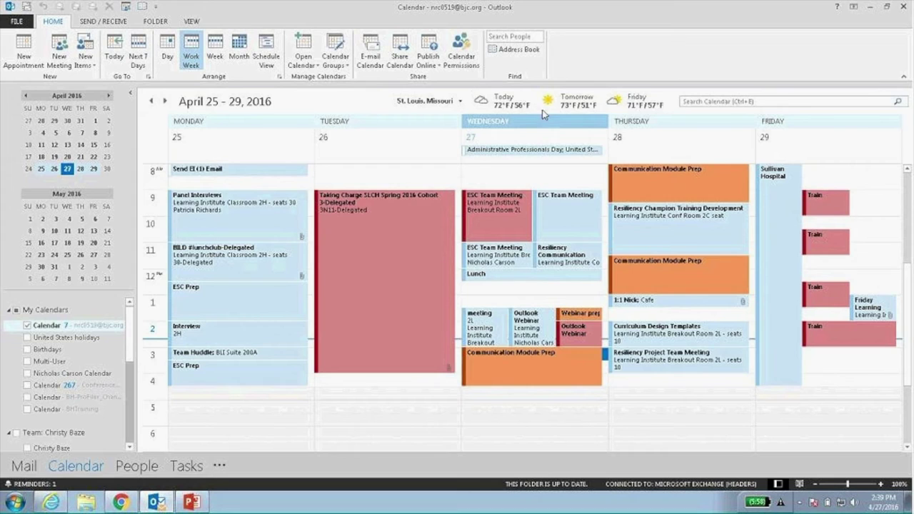
mouse_move(537, 114)
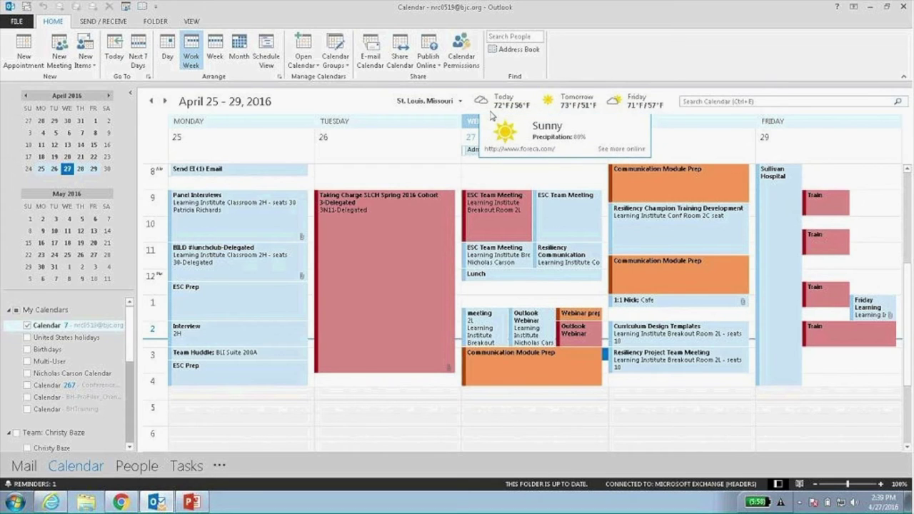
mouse_move(500, 108)
mouse_move(634, 110)
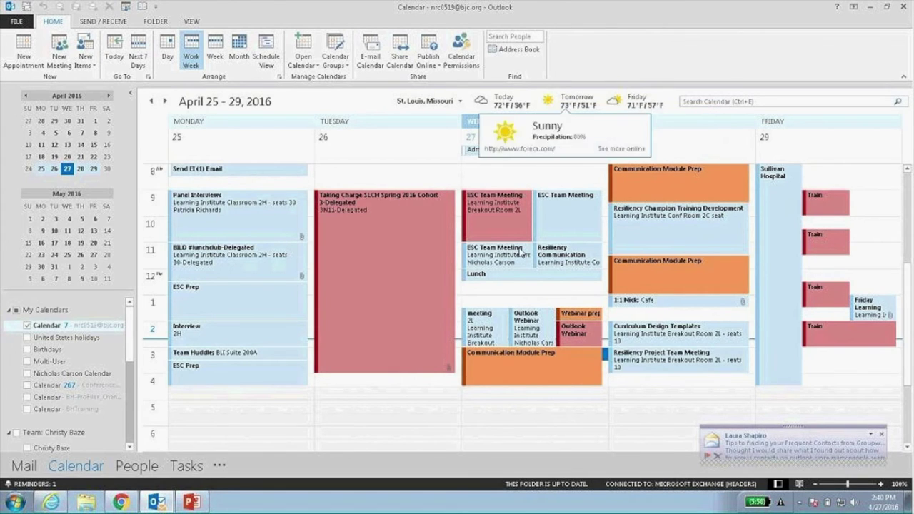
click(215, 52)
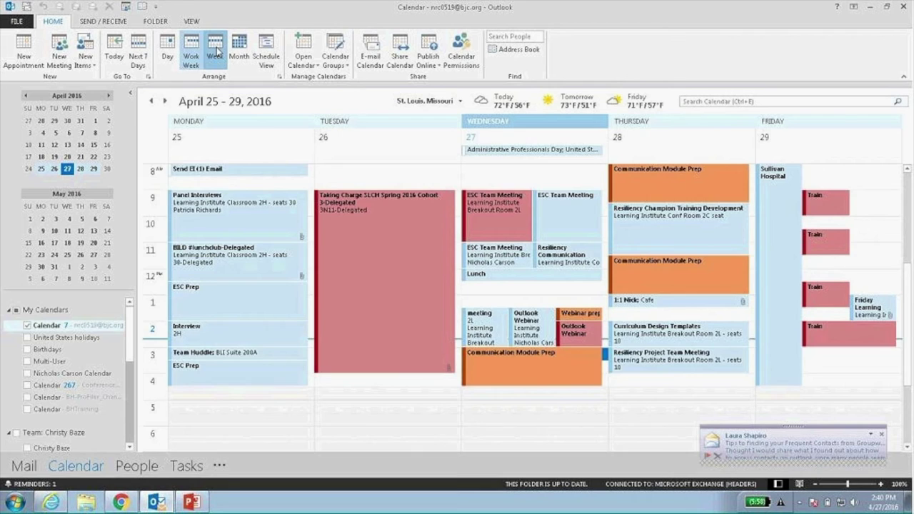
click(239, 51)
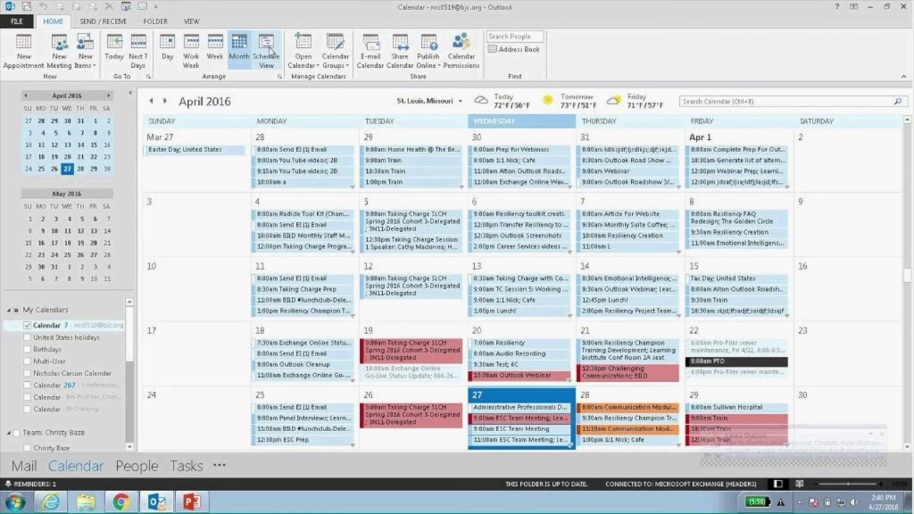
click(169, 55)
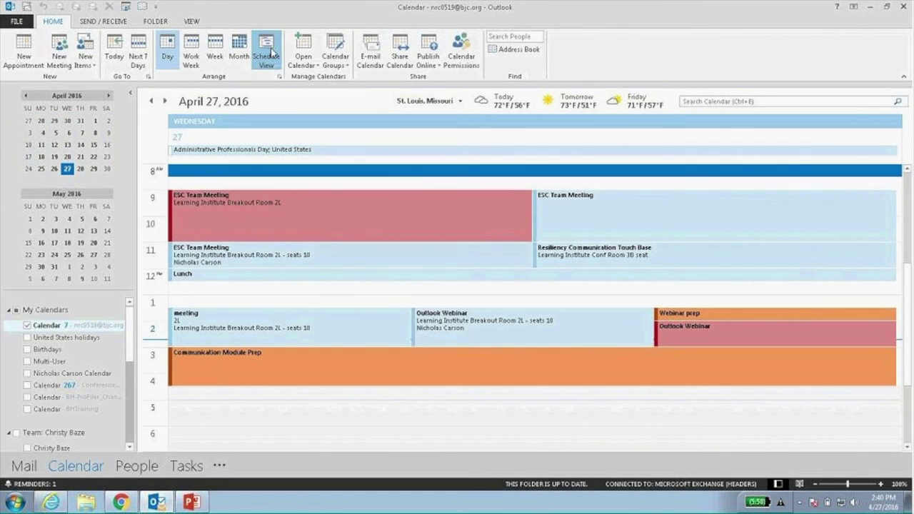
click(267, 51)
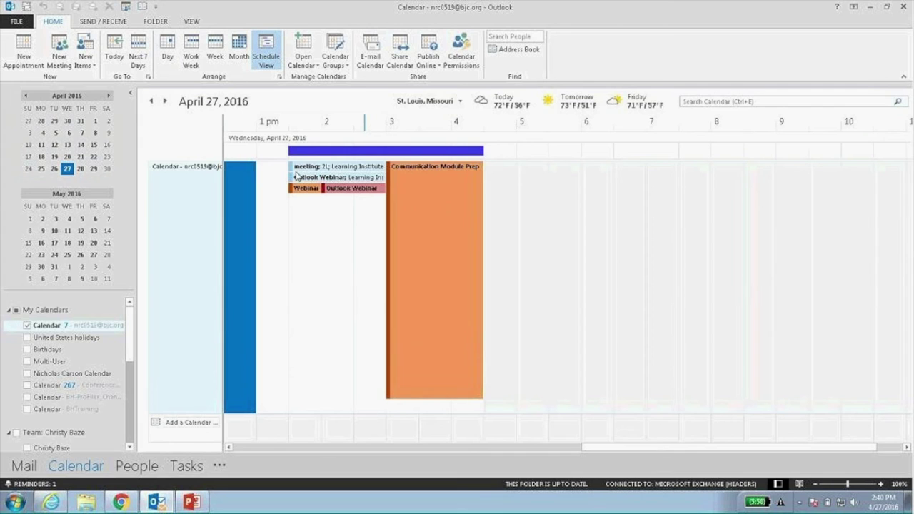
click(191, 52)
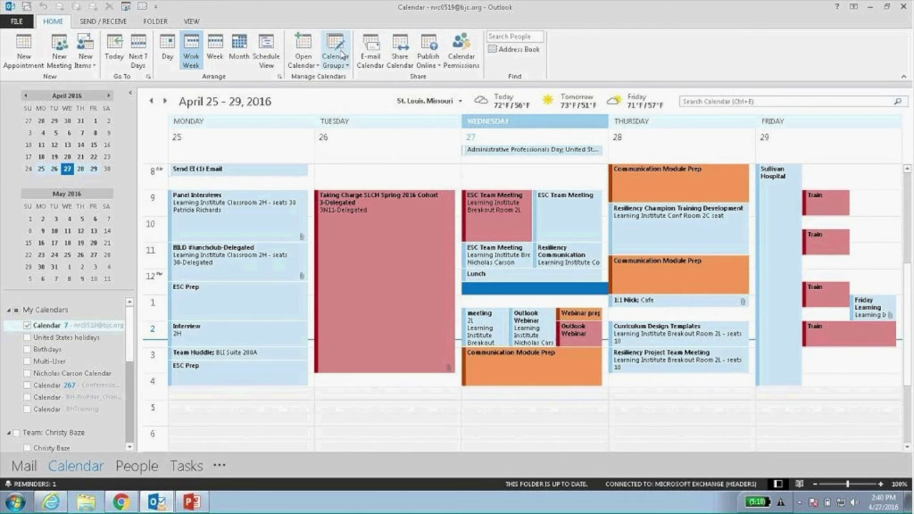
scroll(128, 337, down, 4)
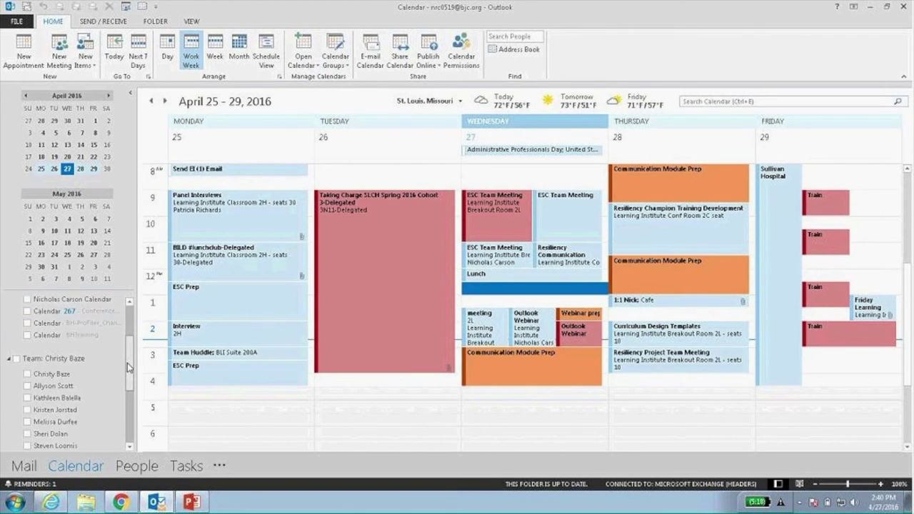
click(130, 93)
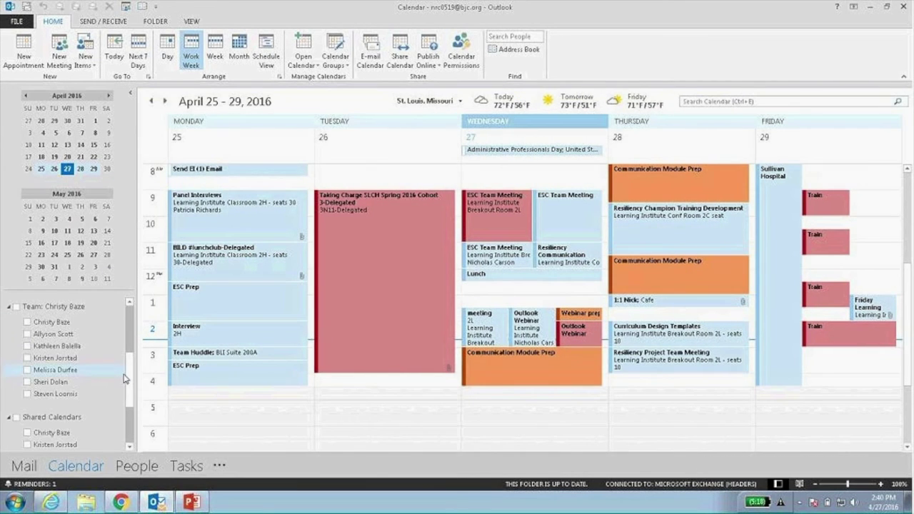
scroll(130, 383, up, 1)
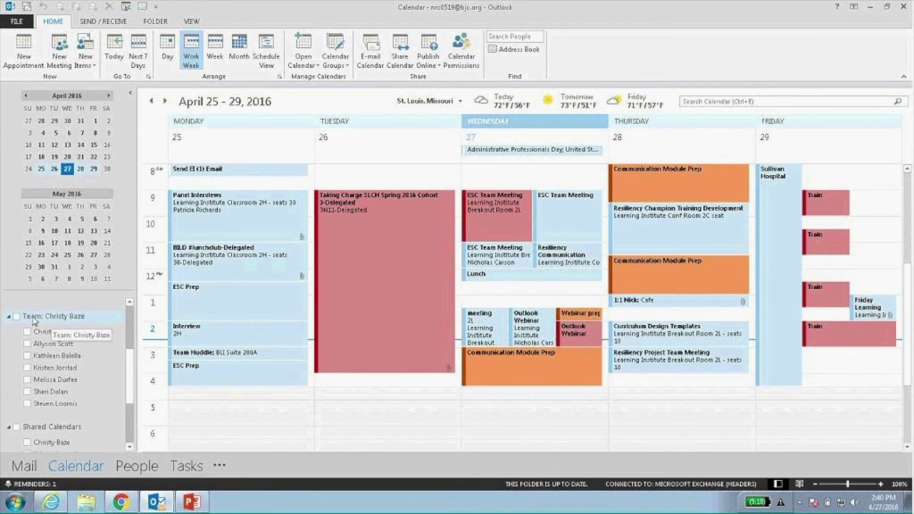
click(17, 317)
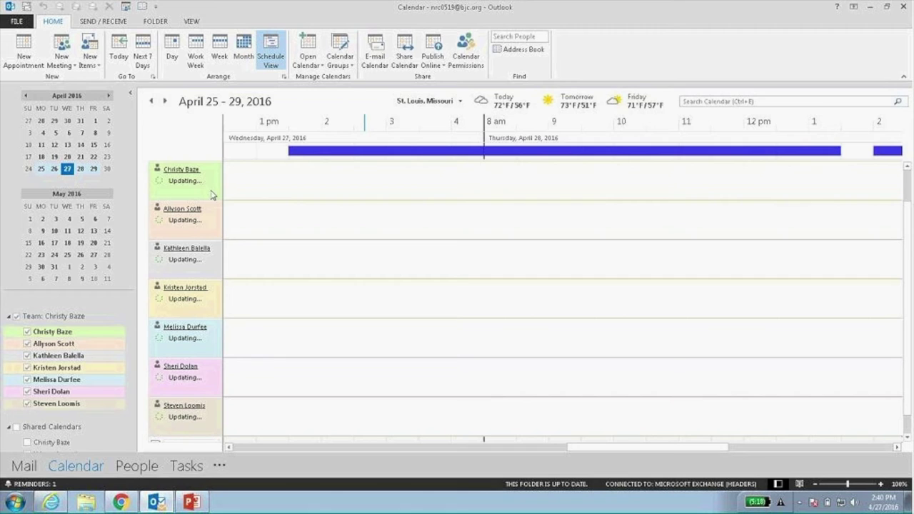
click(172, 58)
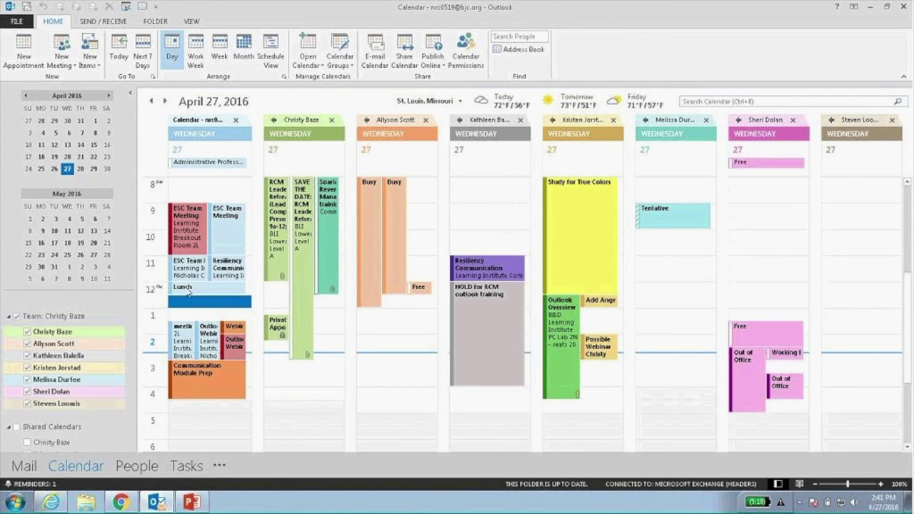
mouse_move(507, 327)
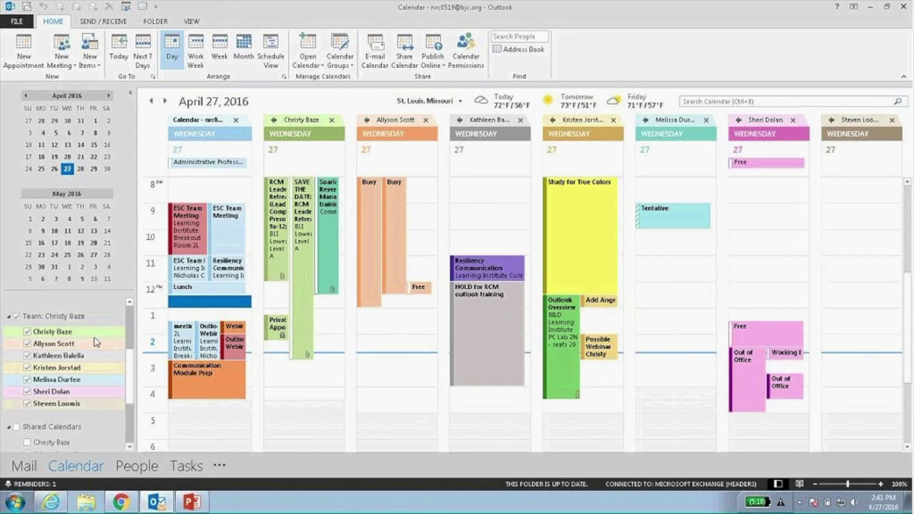
click(425, 120)
click(669, 120)
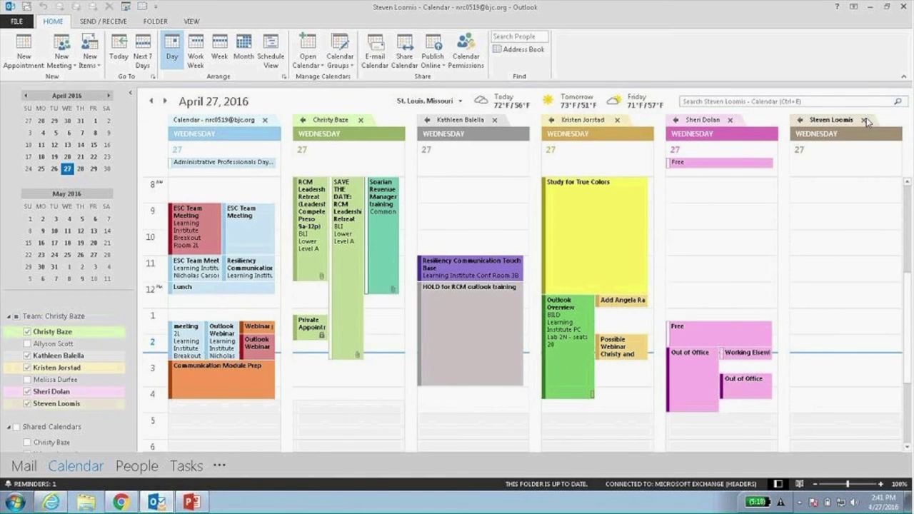
click(863, 120)
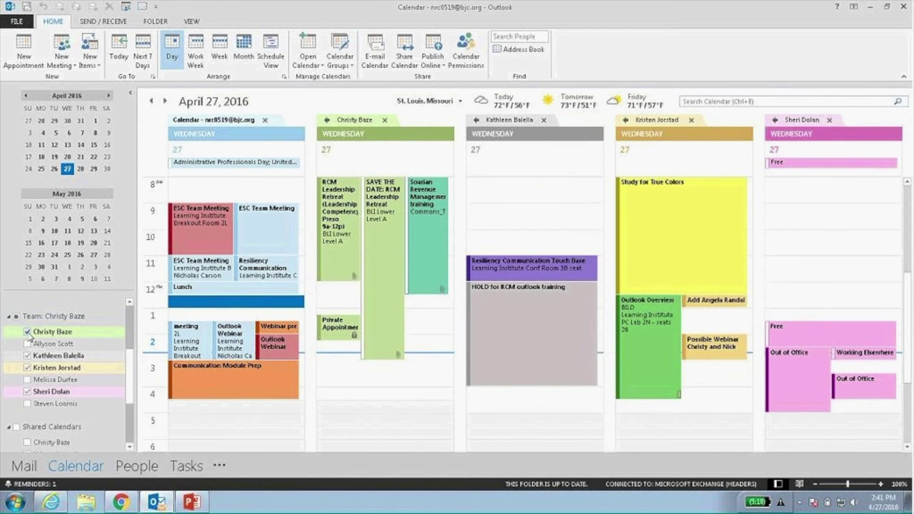
click(27, 331)
click(28, 354)
click(27, 367)
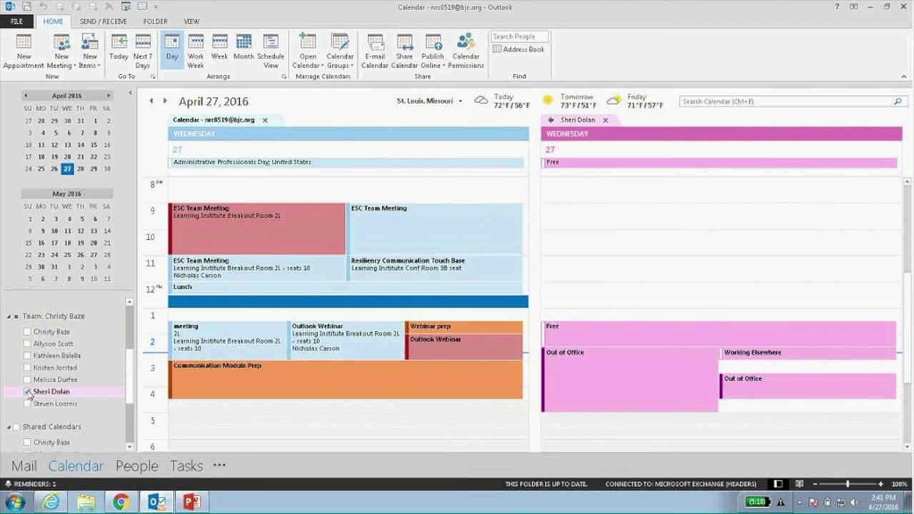
click(27, 391)
click(17, 317)
click(17, 316)
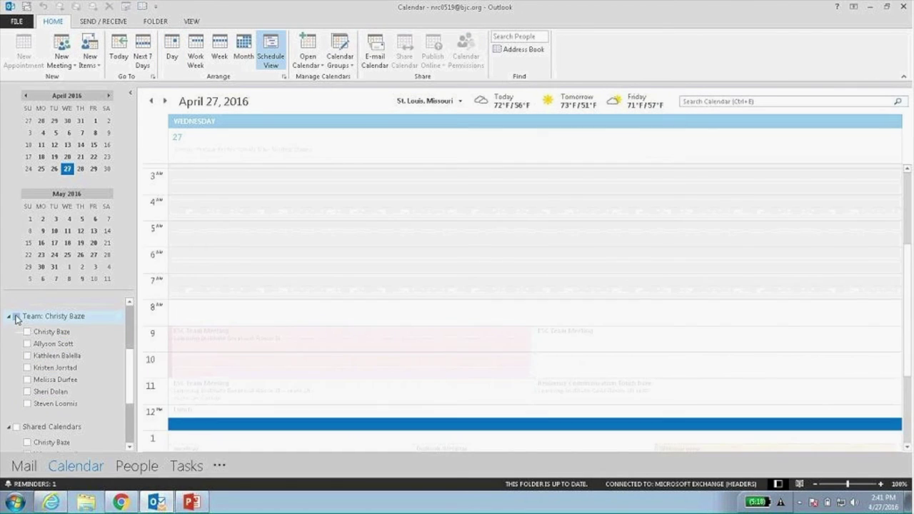
click(193, 59)
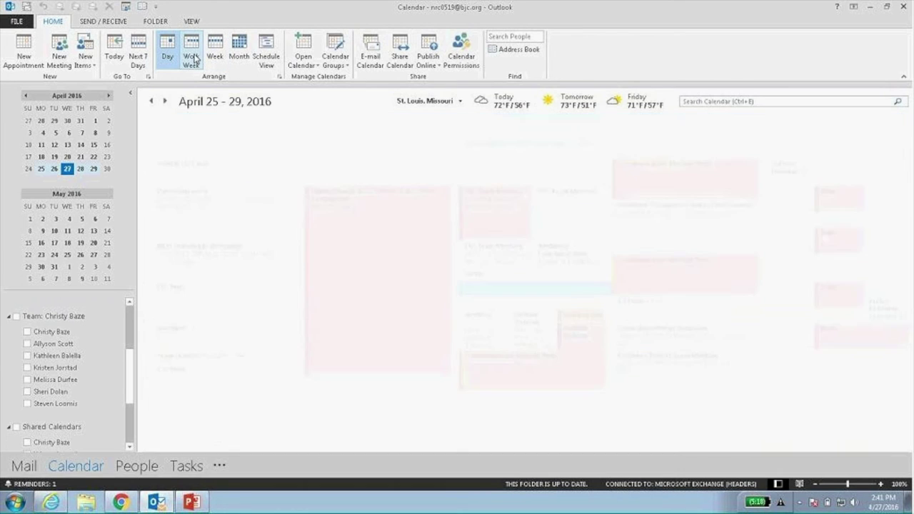
click(129, 93)
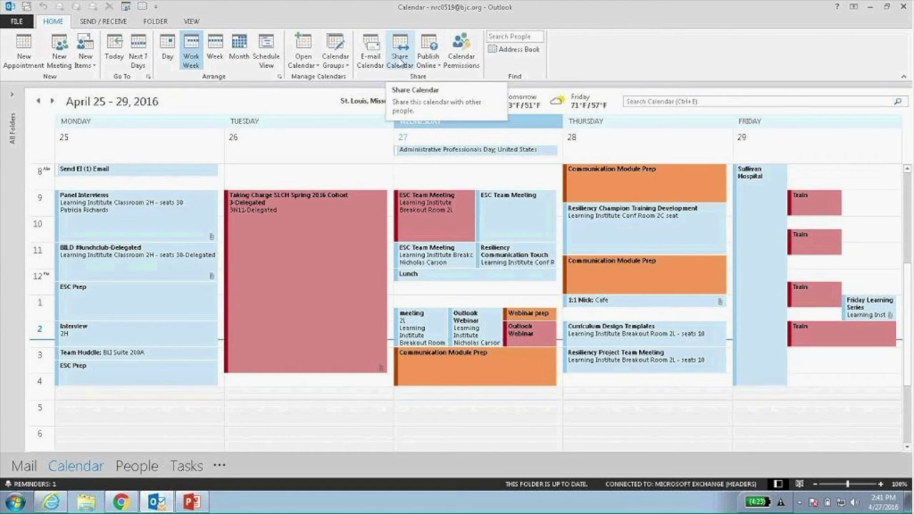
click(400, 63)
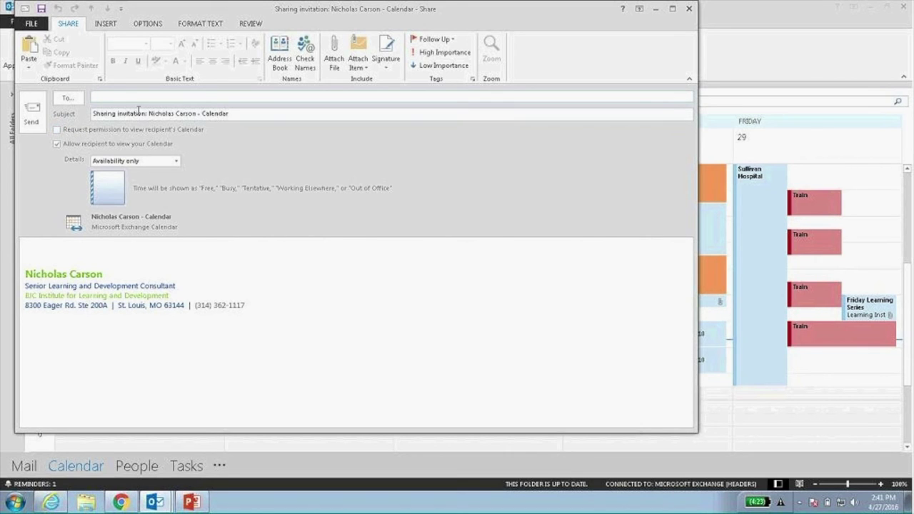
drag(564, 18, 586, 63)
click(708, 56)
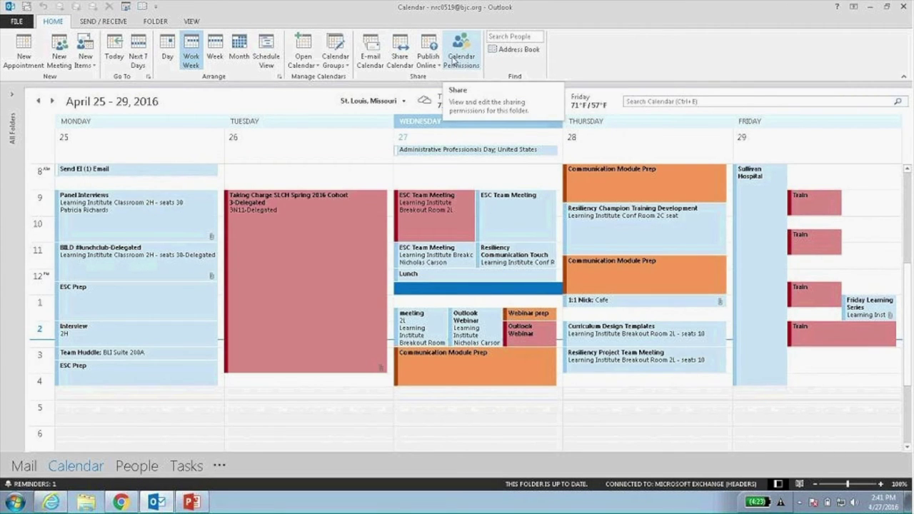
click(462, 63)
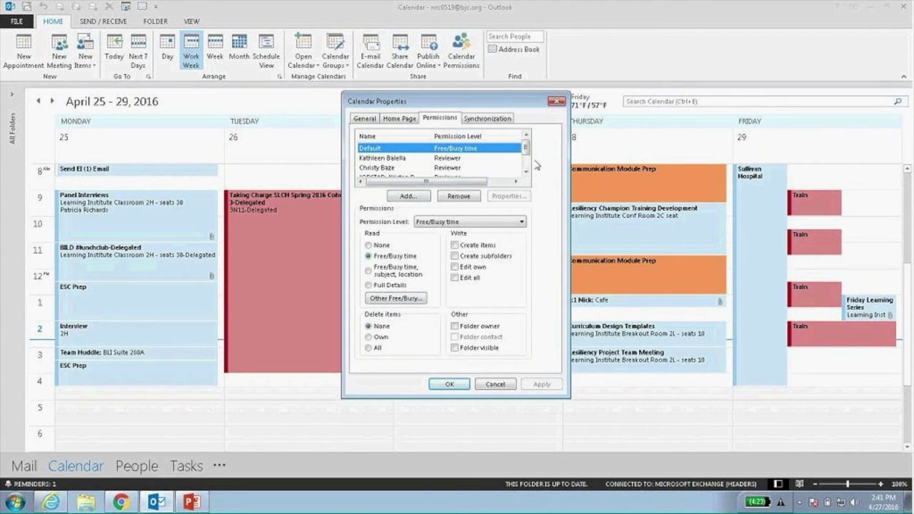
scroll(526, 161, down, 1)
click(526, 136)
click(556, 102)
mouse_move(559, 104)
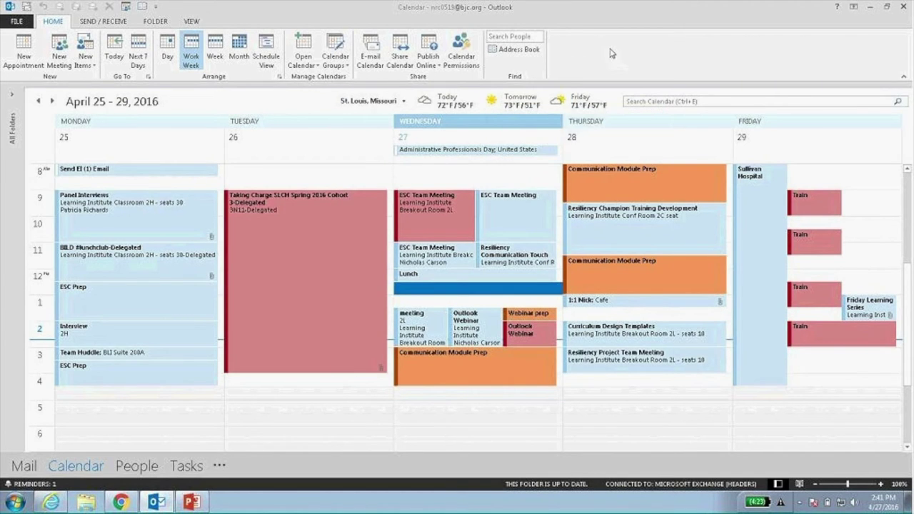
click(13, 95)
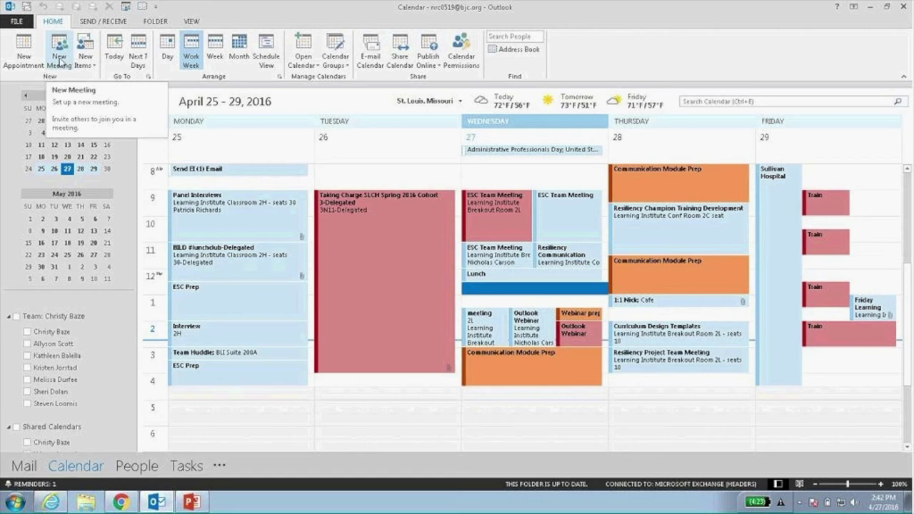
Start a new appointment with placeholder subject and notes, keeping it shown as Busy.
click(24, 57)
text(;laskjdf;laj;dsflkj)
click(72, 246)
text(Lksjdf;ljads;lfj;alsjfd;ljdsaf;lkj)
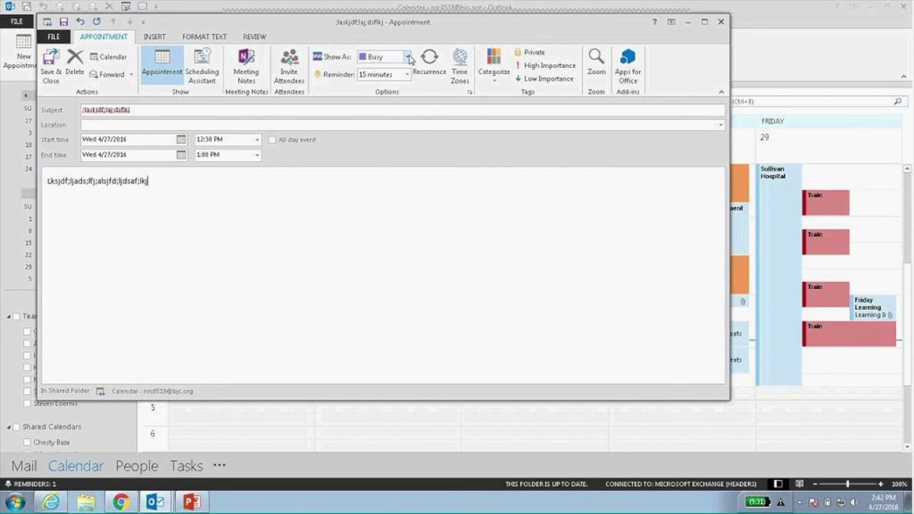
click(408, 57)
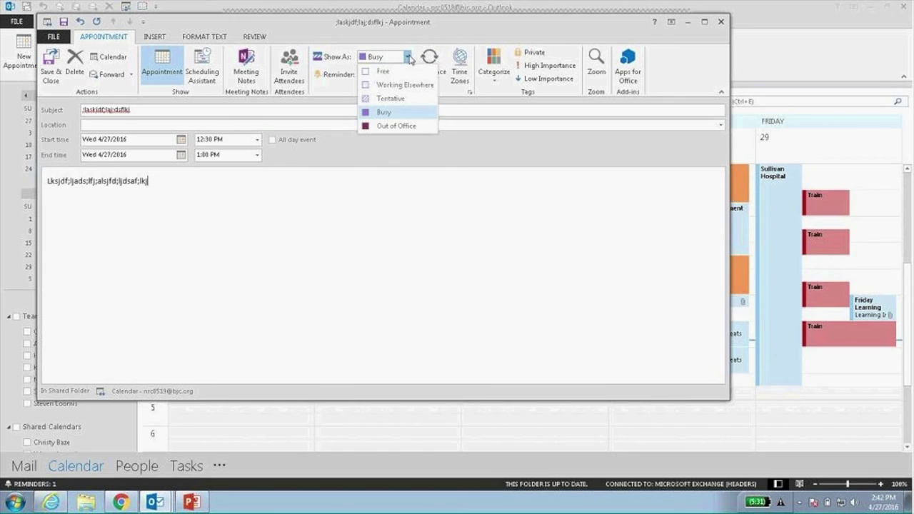
click(409, 58)
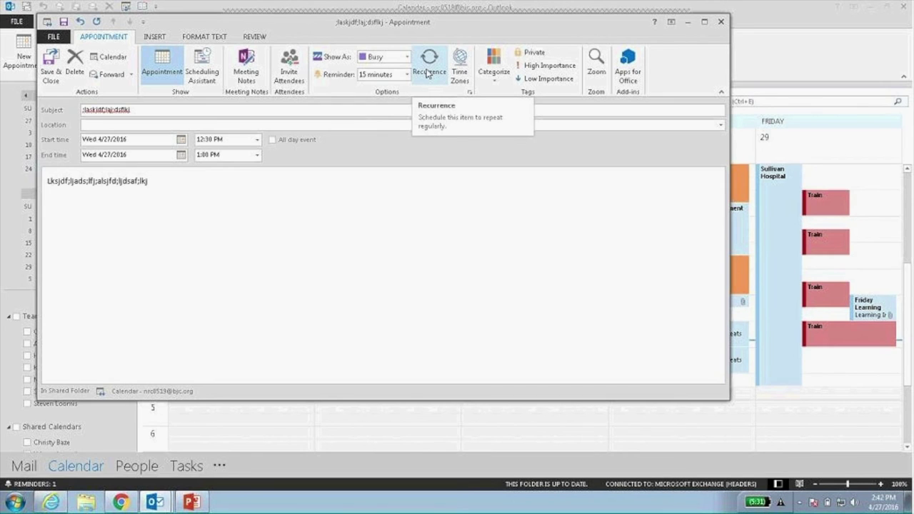
Open and close Recurrence, show the time zone fields, and convert the appointment into a meeting.
click(427, 74)
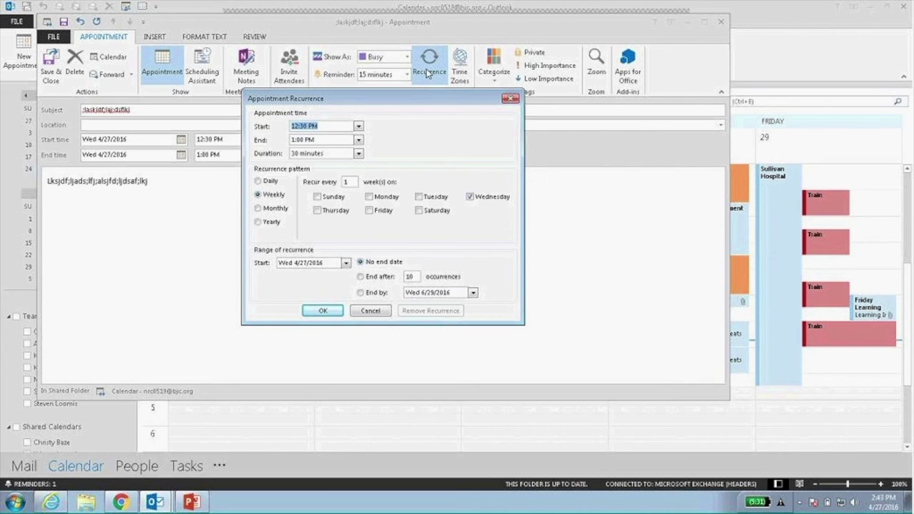
click(511, 101)
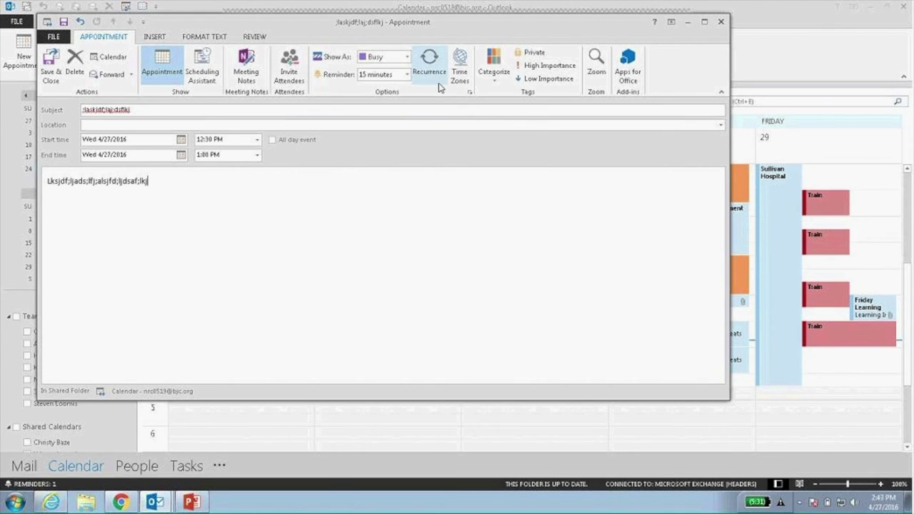
click(463, 82)
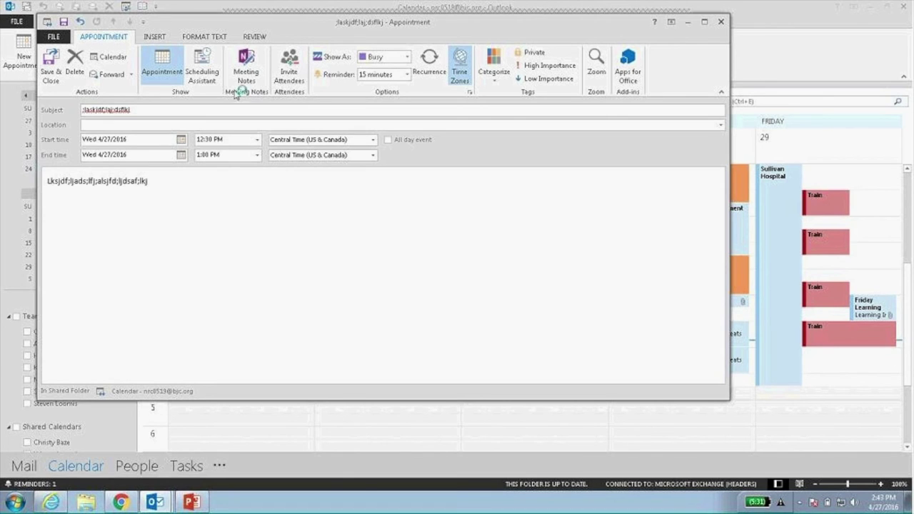
click(294, 71)
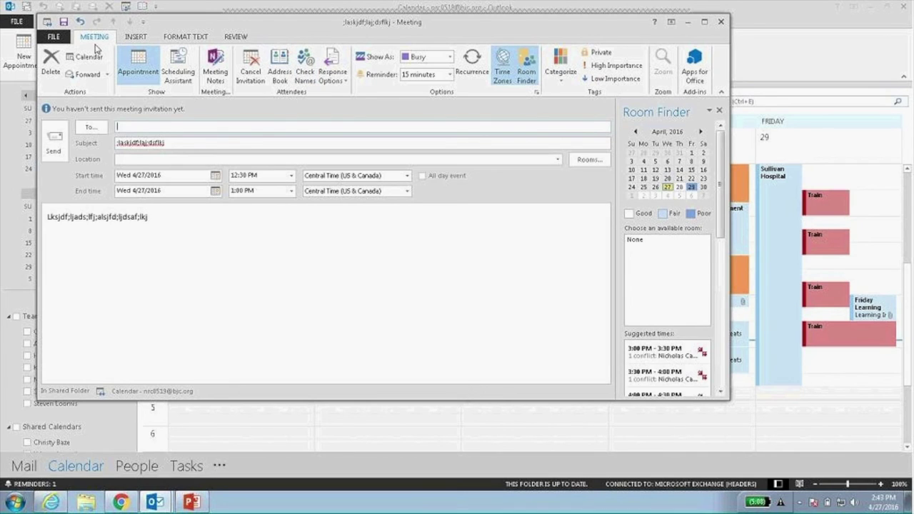
Add two attendees by typing 'nic' and 'k' and accepting each suggestion, then review suggested times.
click(140, 126)
text(nic)
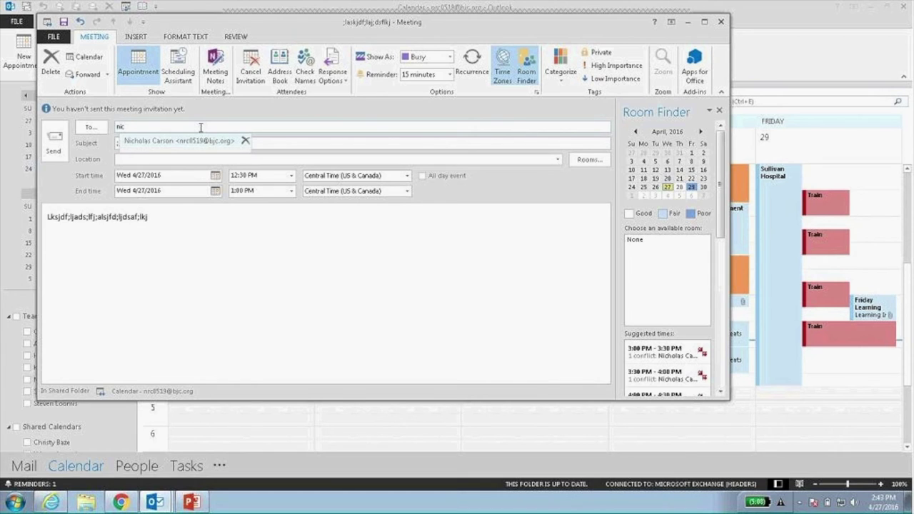
key(Return)
text(k)
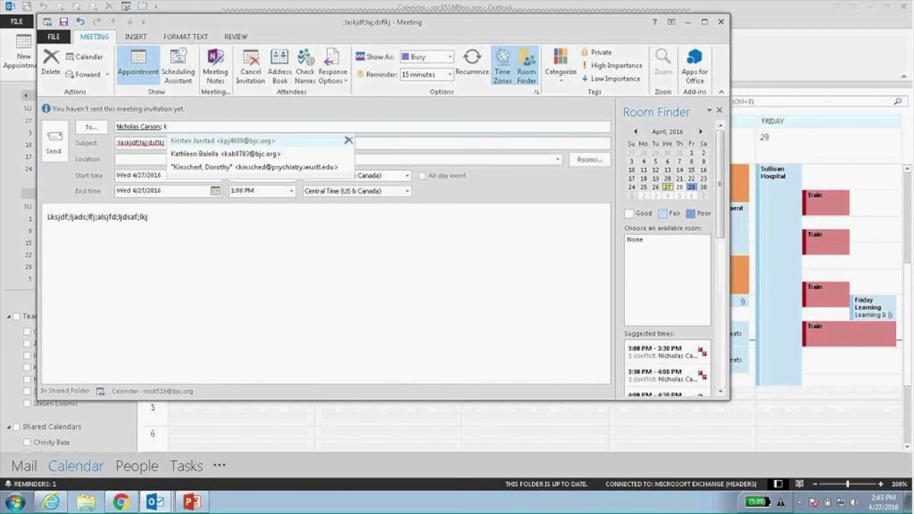
key(Return)
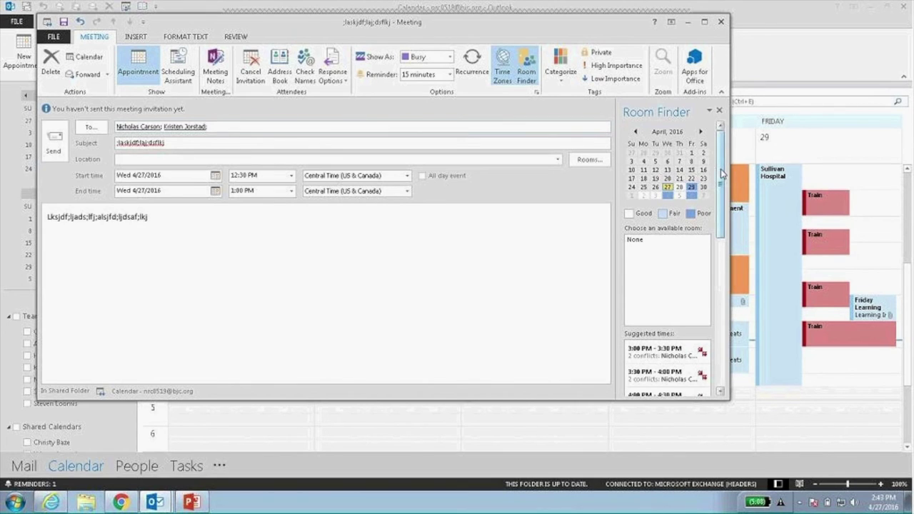
scroll(721, 192, down, 1)
scroll(721, 191, down, 3)
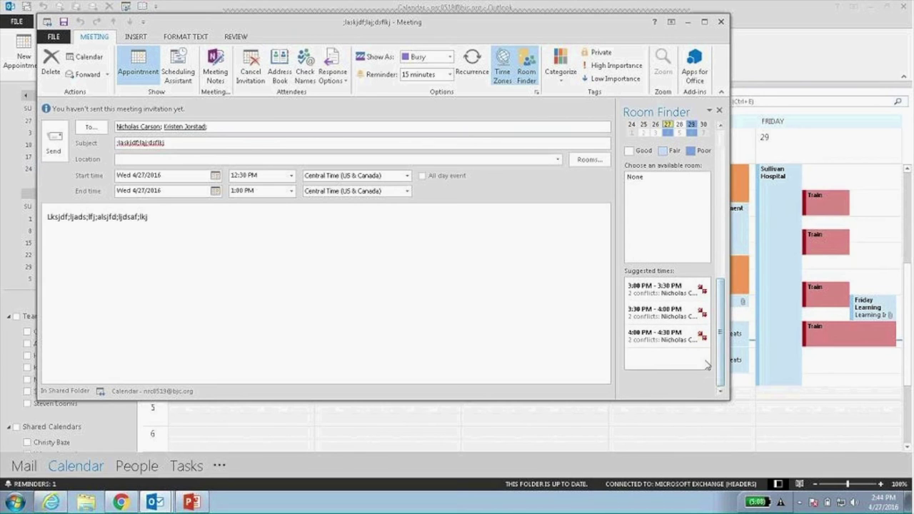
drag(720, 342, 719, 207)
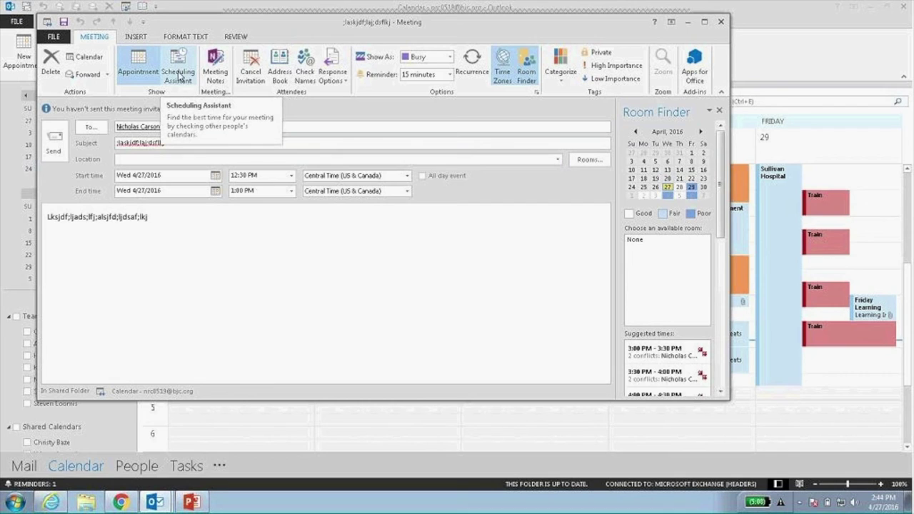
Open the Scheduling Assistant and AutoPick the next slot free for all people and one resource.
click(183, 66)
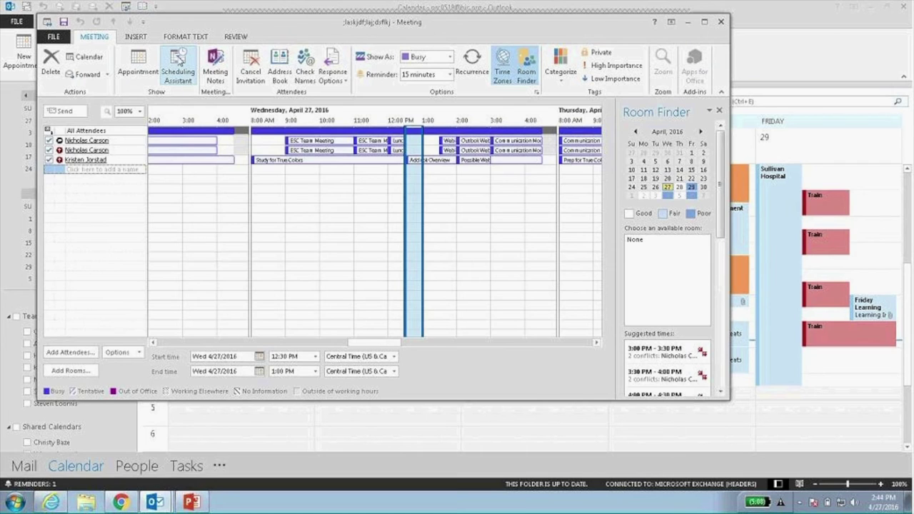
mouse_move(208, 169)
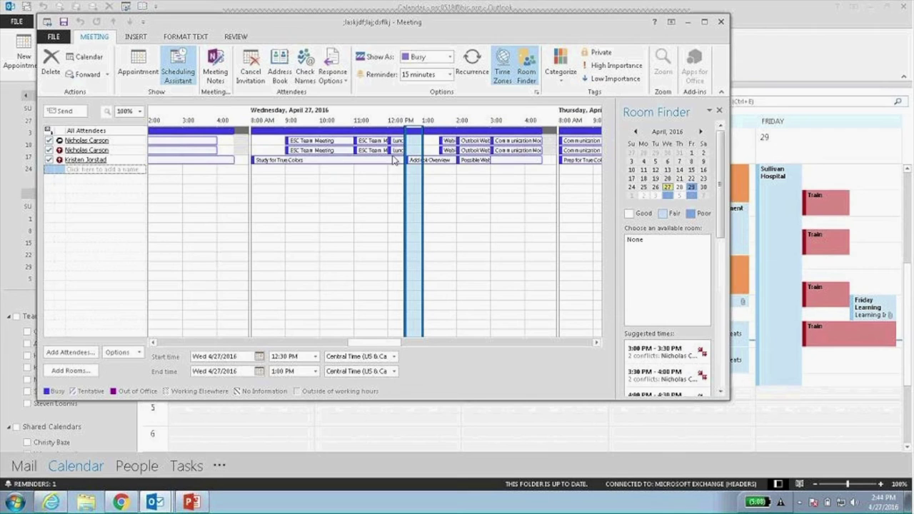
click(119, 354)
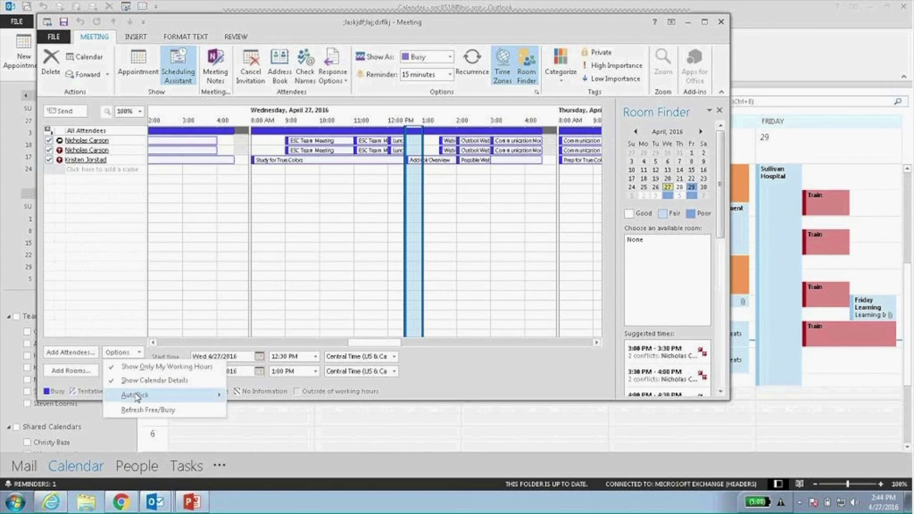
mouse_move(136, 396)
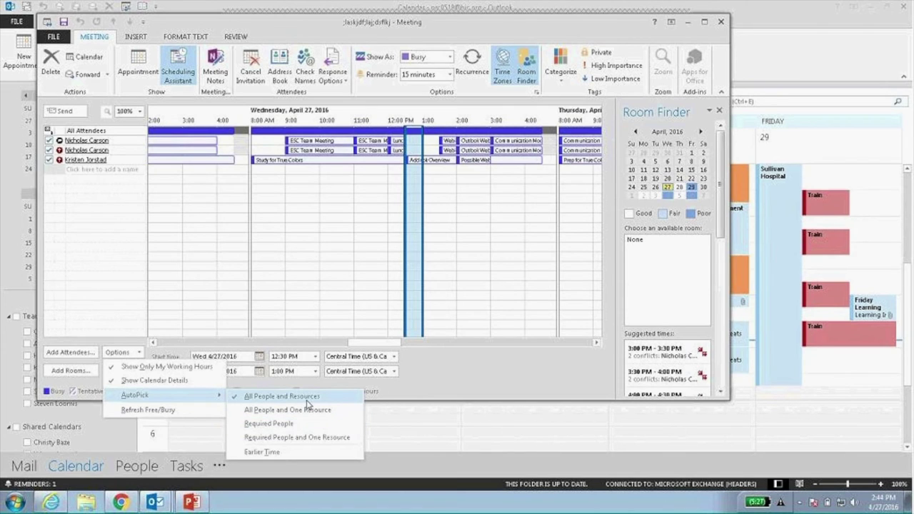
click(309, 406)
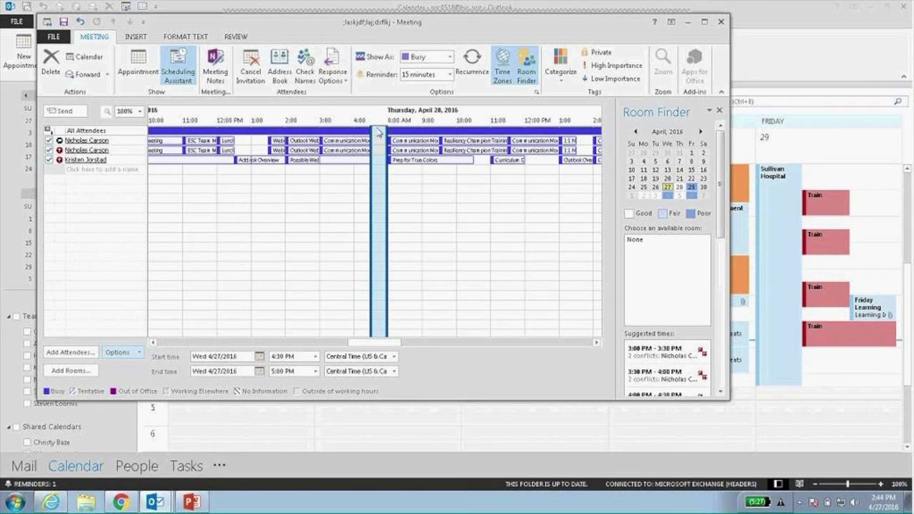
AutoPick again to move the meeting to the conflict-free Thu 4/28, 4:00–4:30 PM slot.
mouse_move(379, 151)
click(139, 352)
mouse_move(179, 394)
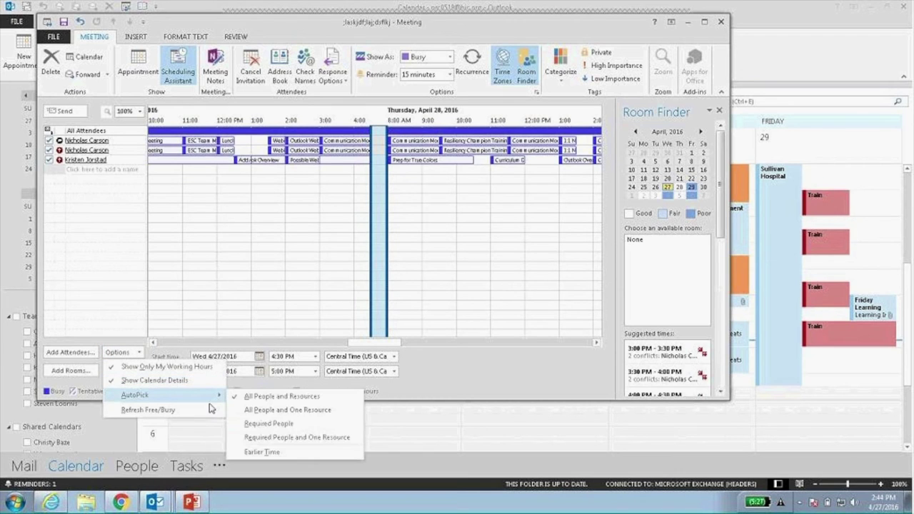
click(262, 399)
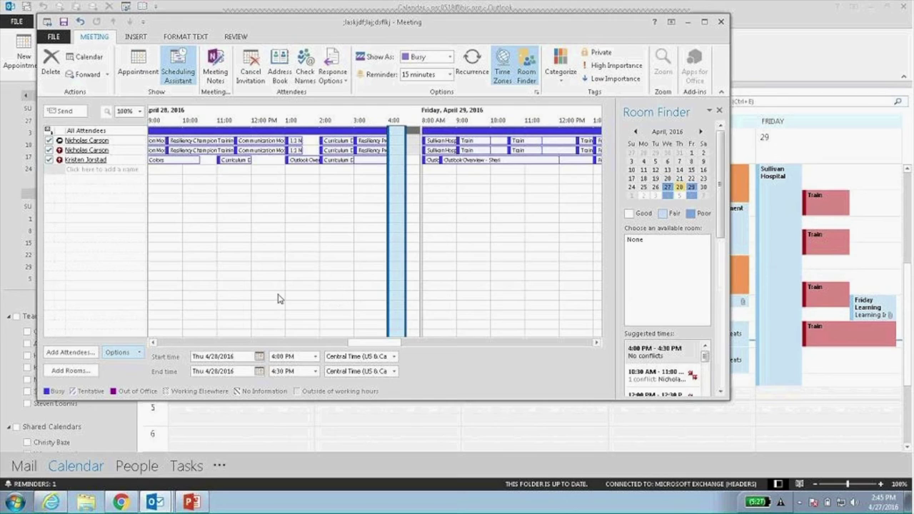
click(99, 169)
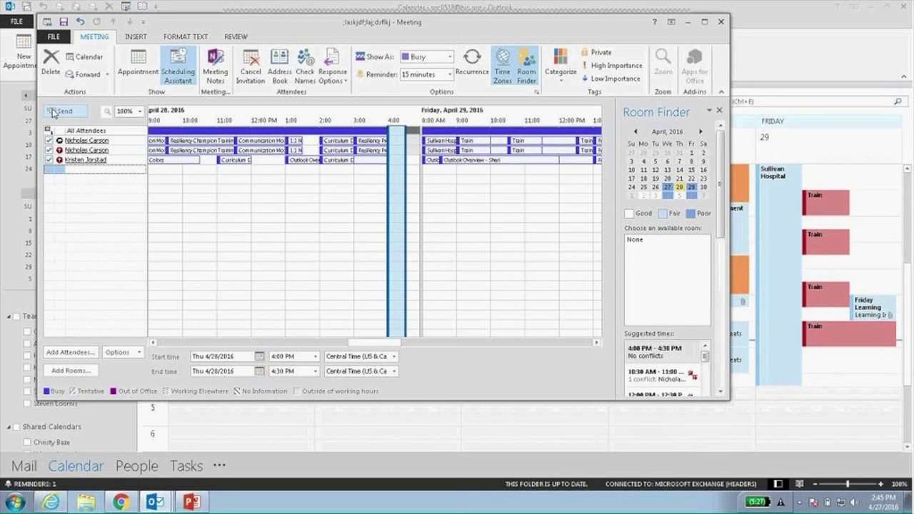
Remove the second attendee and send the invitation anyway despite the missing location.
click(138, 71)
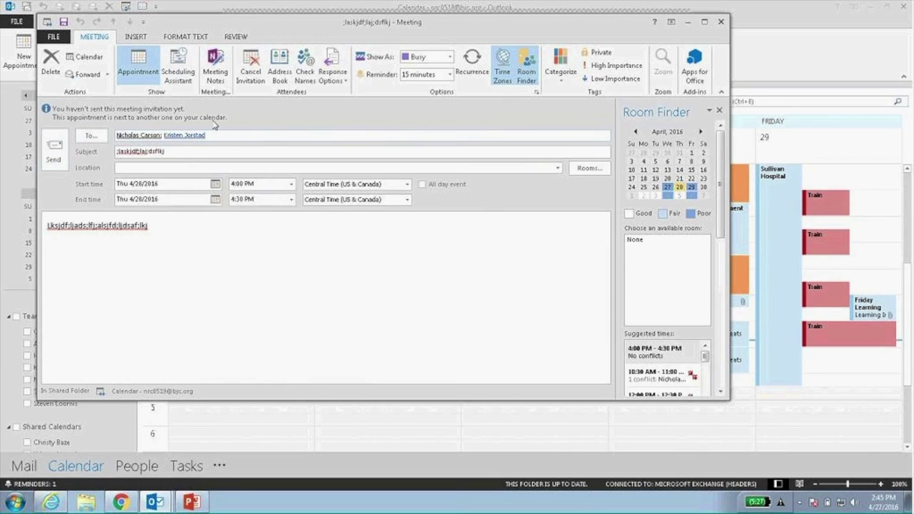
click(181, 137)
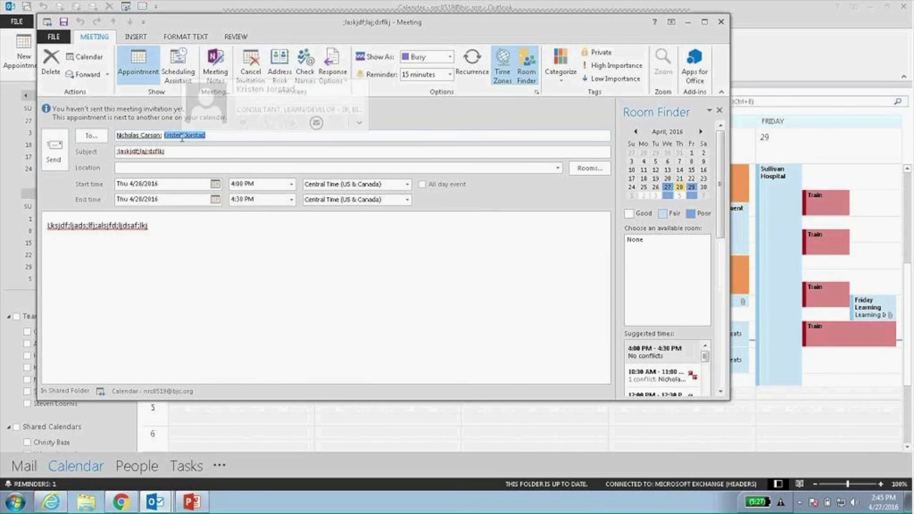
key(Delete)
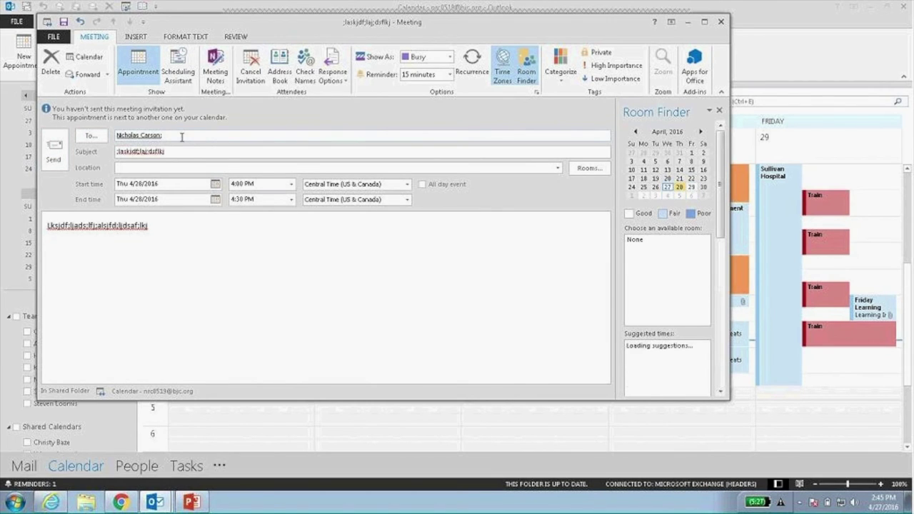
click(56, 151)
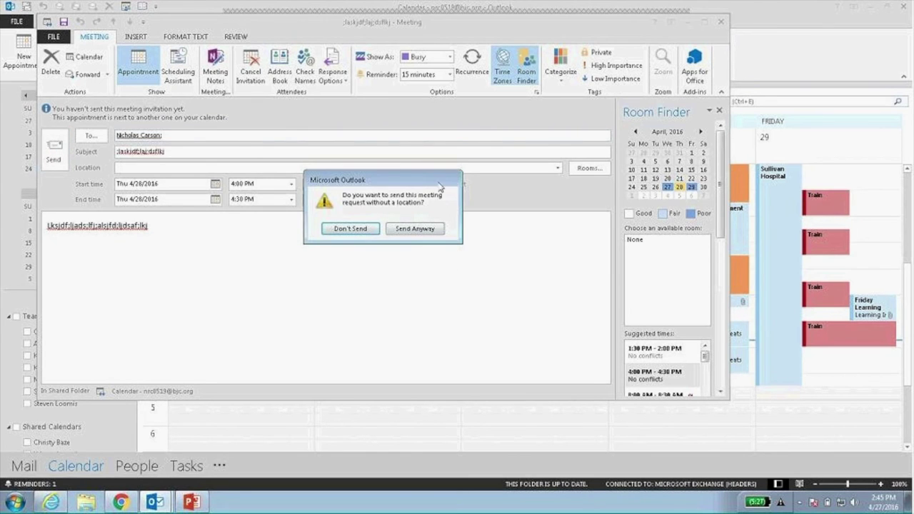
click(412, 229)
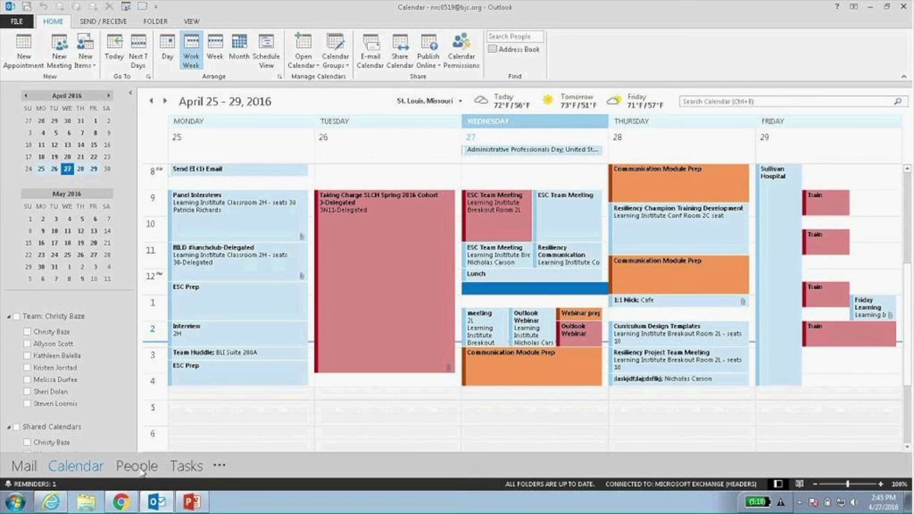
Open People, preview Business Card, Card and Phone views, return to People view, and start a new contact.
click(143, 466)
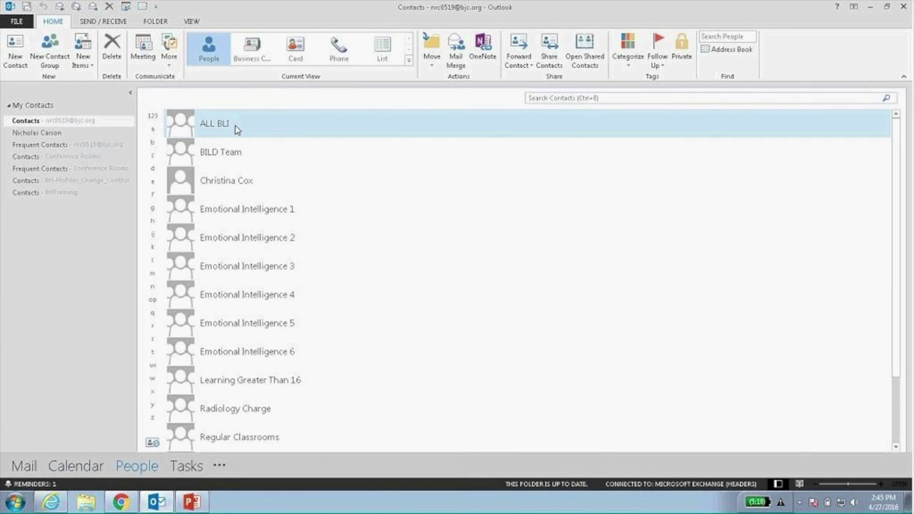
scroll(276, 305, down, 1)
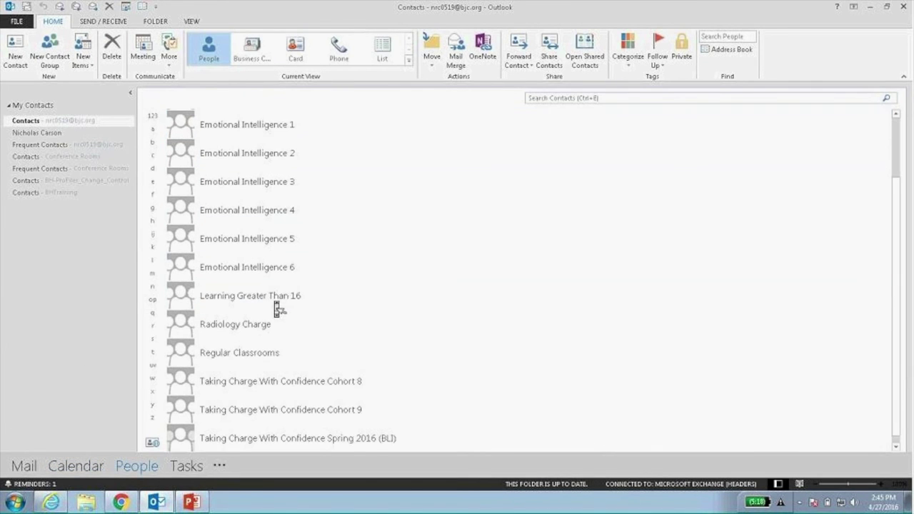
scroll(275, 305, up, 1)
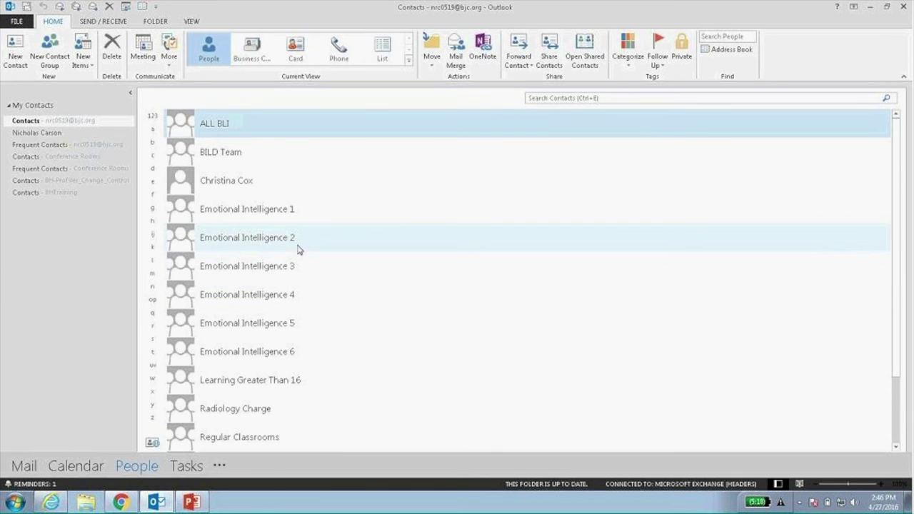
click(258, 60)
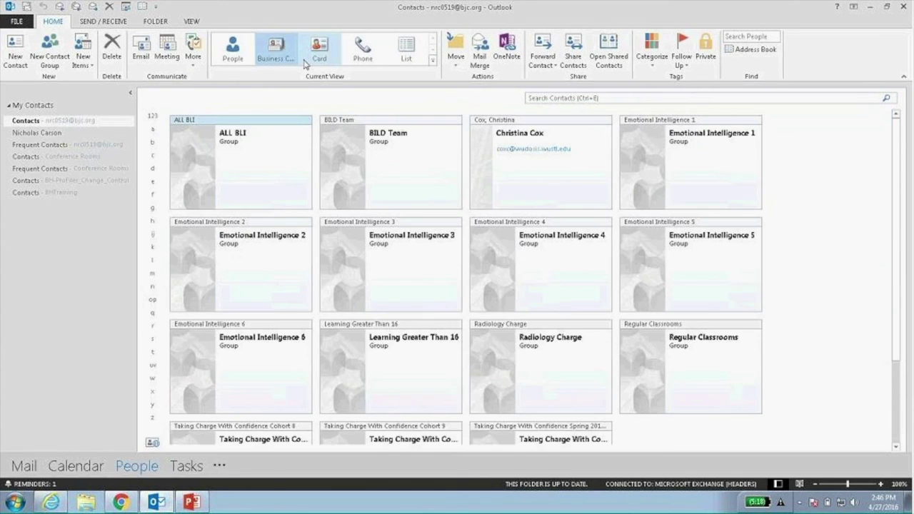
click(320, 55)
click(366, 57)
click(231, 57)
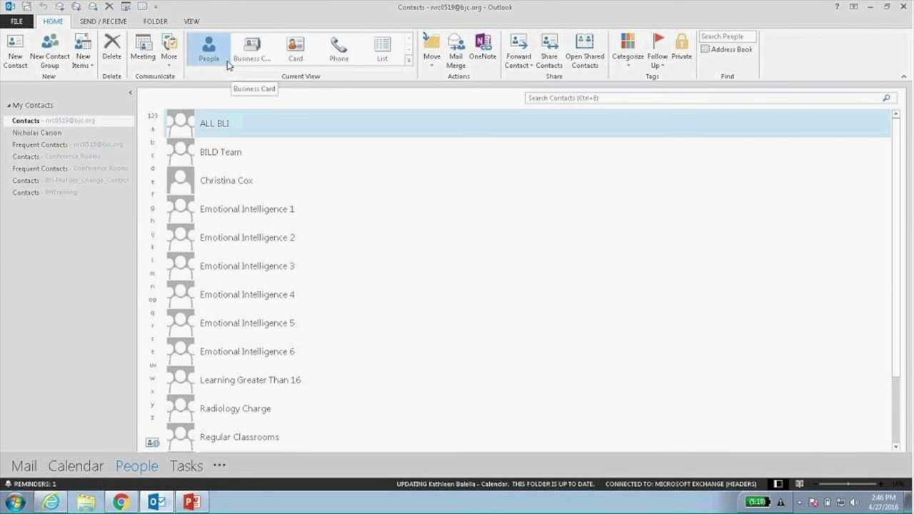
click(12, 55)
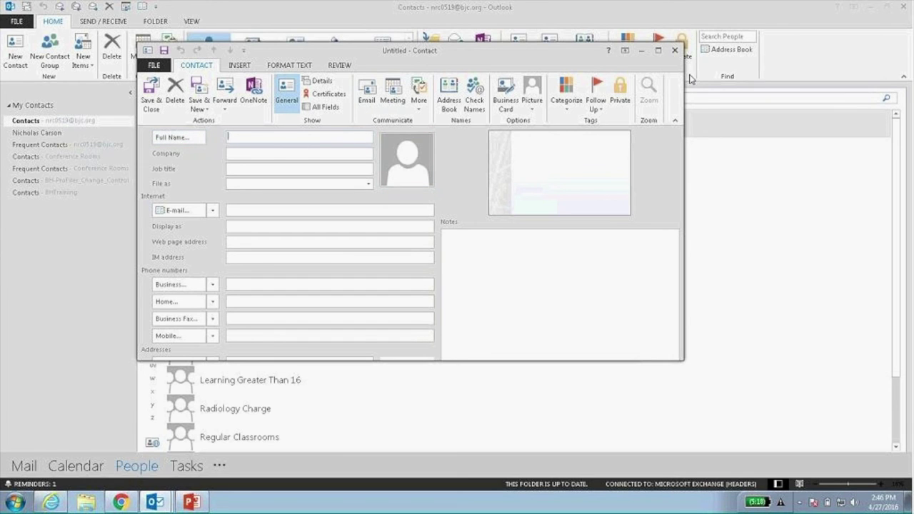
Discard the blank contact, then open and close an empty New Contact Group form.
click(674, 50)
click(47, 58)
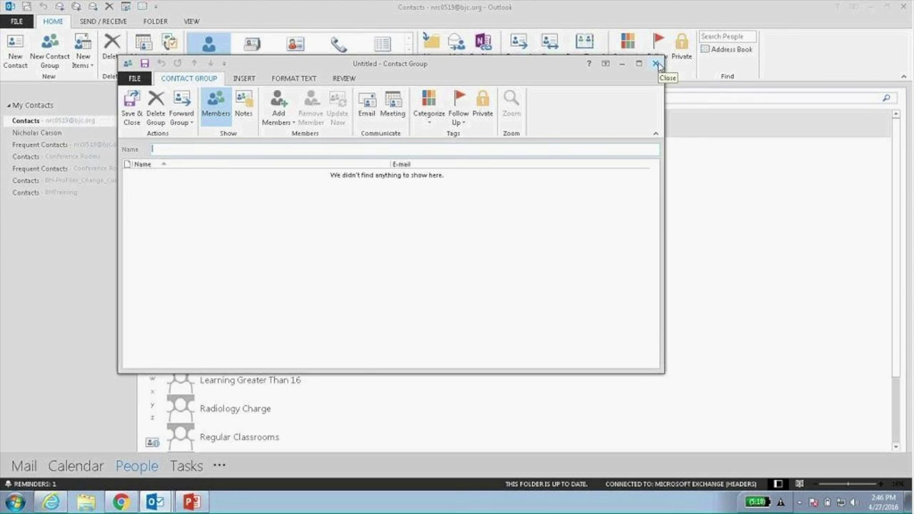
click(657, 63)
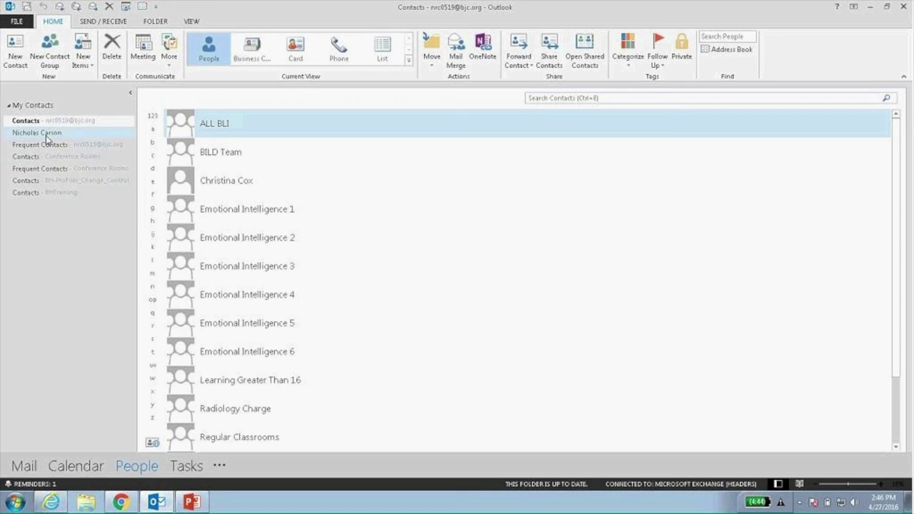
Browse the shared, Frequent Contacts and Conference Rooms folders, dismiss the not-found message, and open Tasks.
click(45, 134)
click(52, 145)
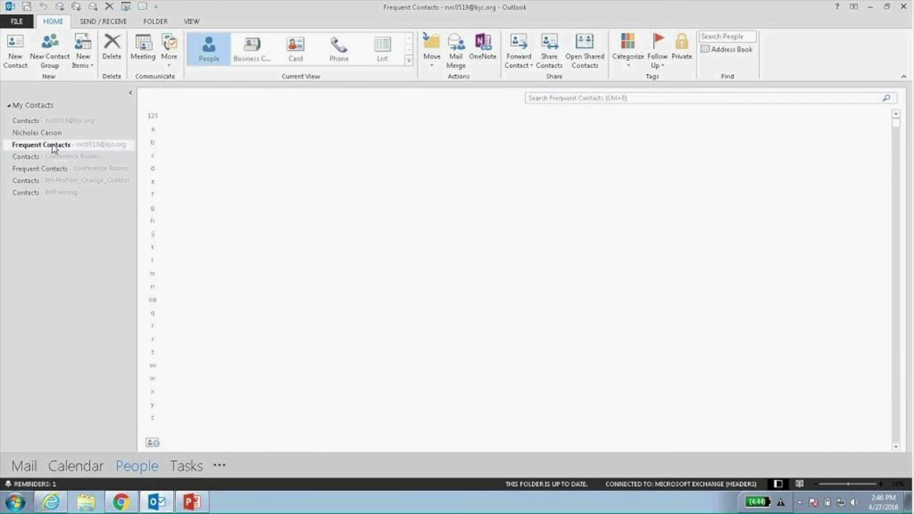
click(51, 171)
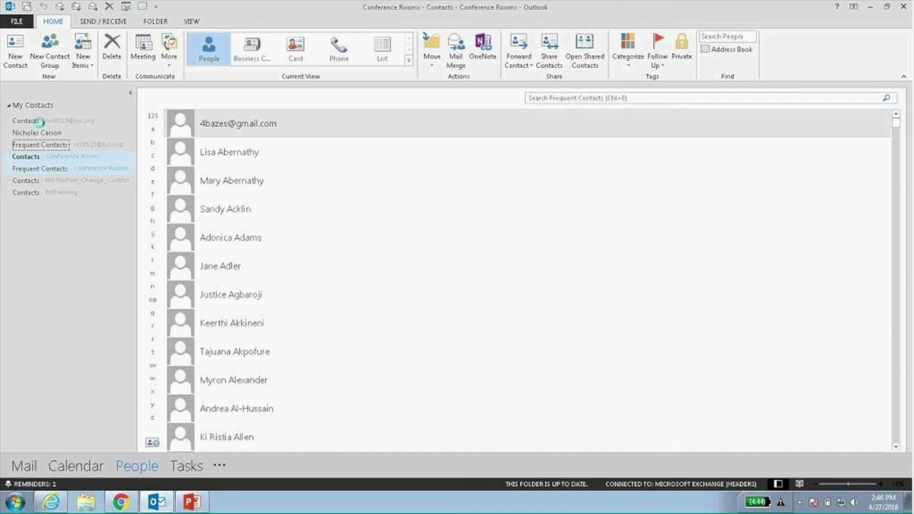
click(456, 284)
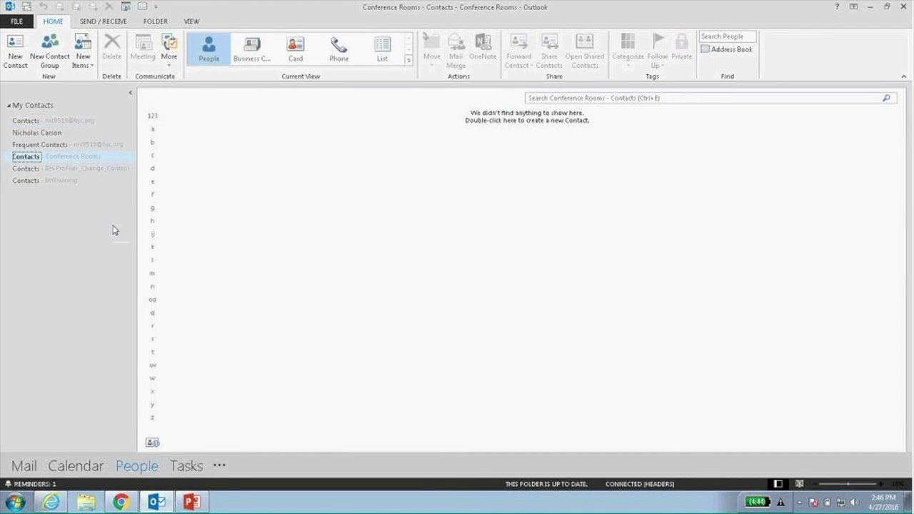
click(186, 468)
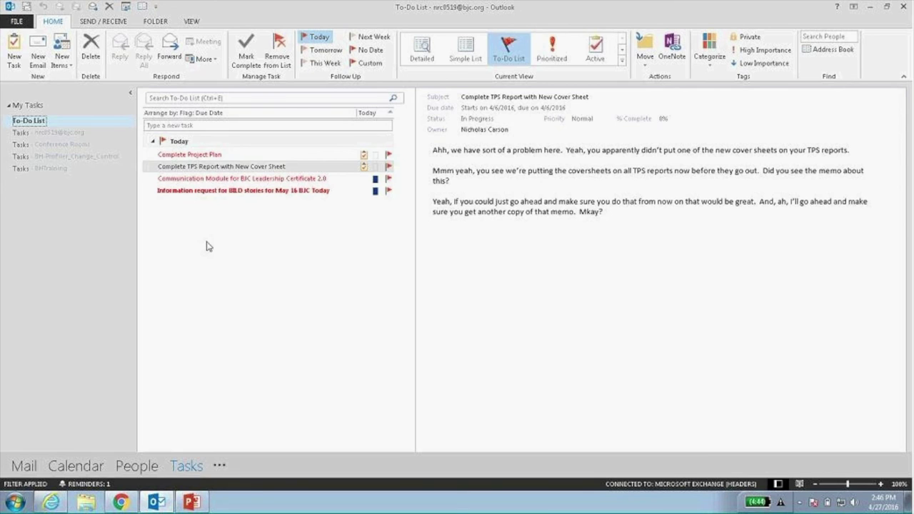
Create a task with placeholder subject 'adf;lkajds;lfkjdsa' and placeholder notes, then save and close it.
click(13, 55)
text(adf;lkaj)
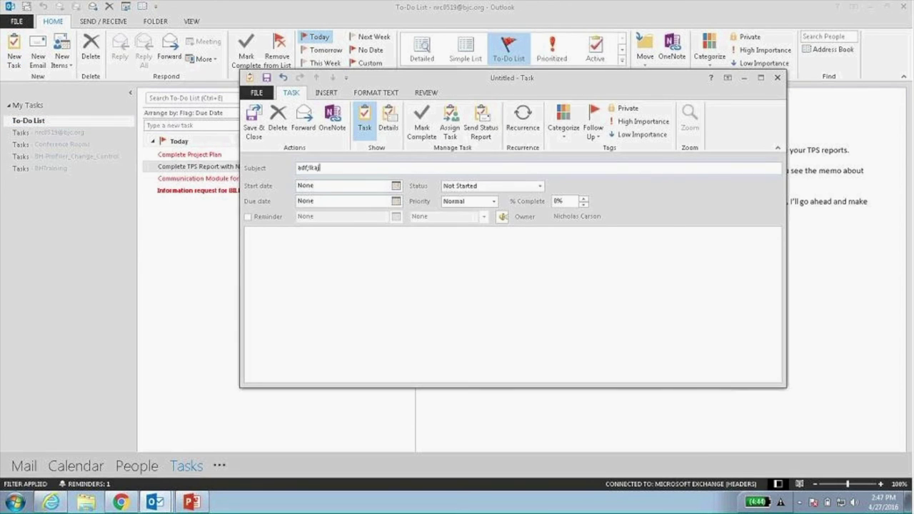
text(ds;lfkjdsa)
click(321, 265)
text(A;lksjdf;ldsaf;lkjasd;lfkj;aslkjd)
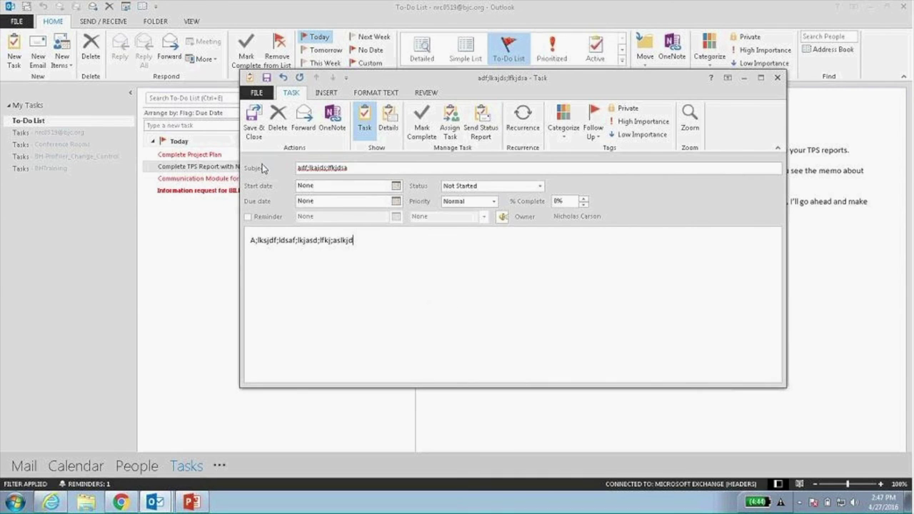
click(252, 125)
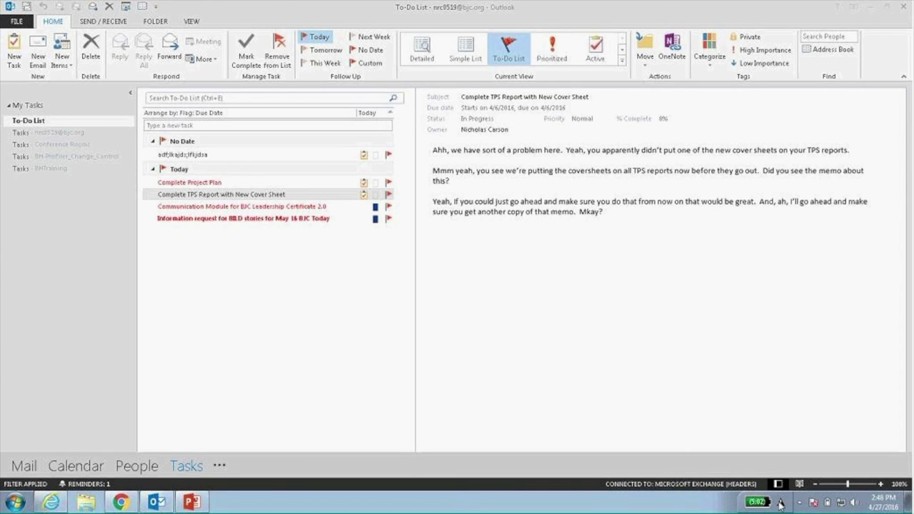
Minimize Outlook and bring the BILD Microsoft Learning Chrome window back to the front.
double_click(646, 18)
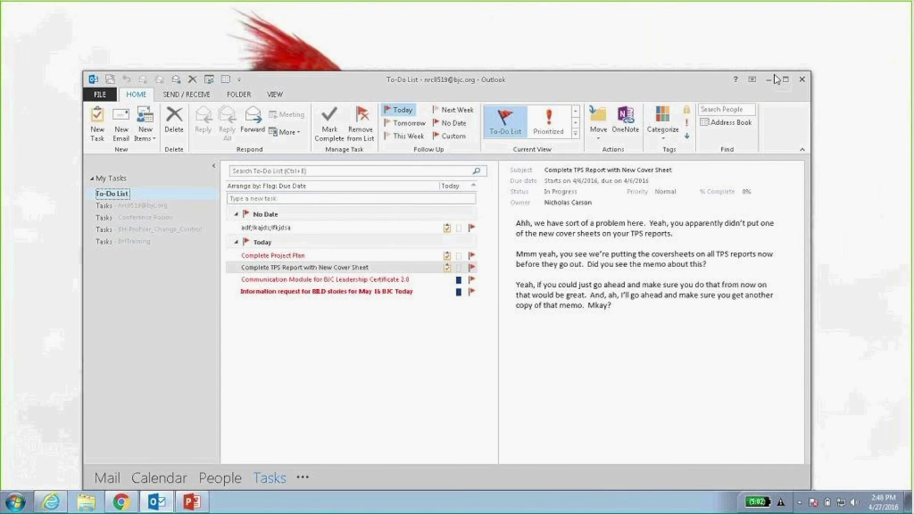
click(771, 82)
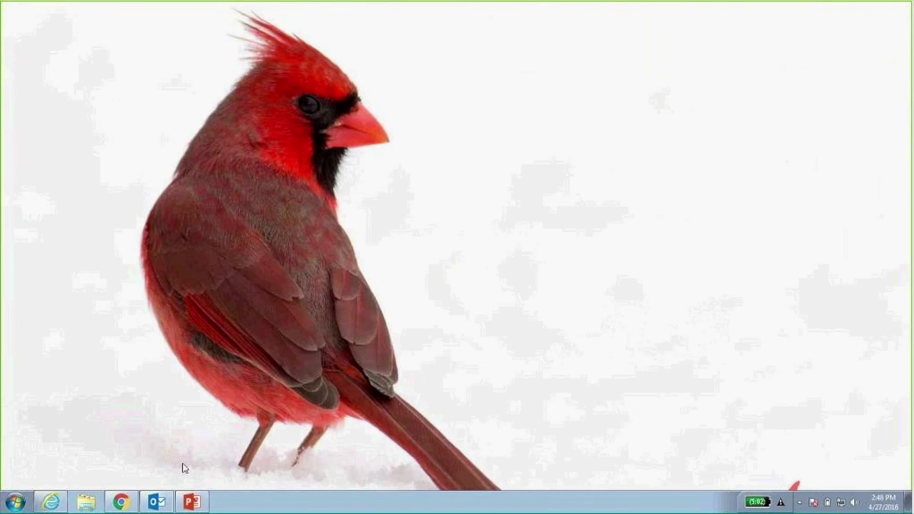
mouse_move(120, 504)
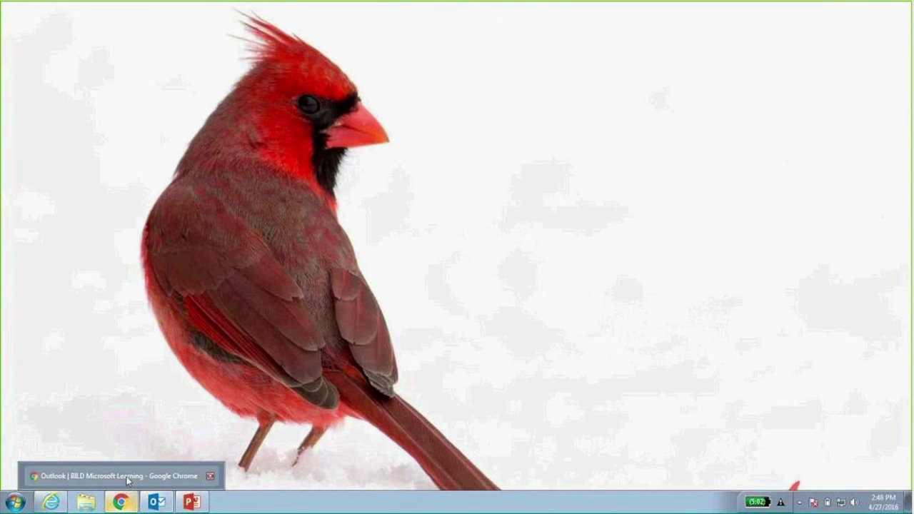
click(129, 476)
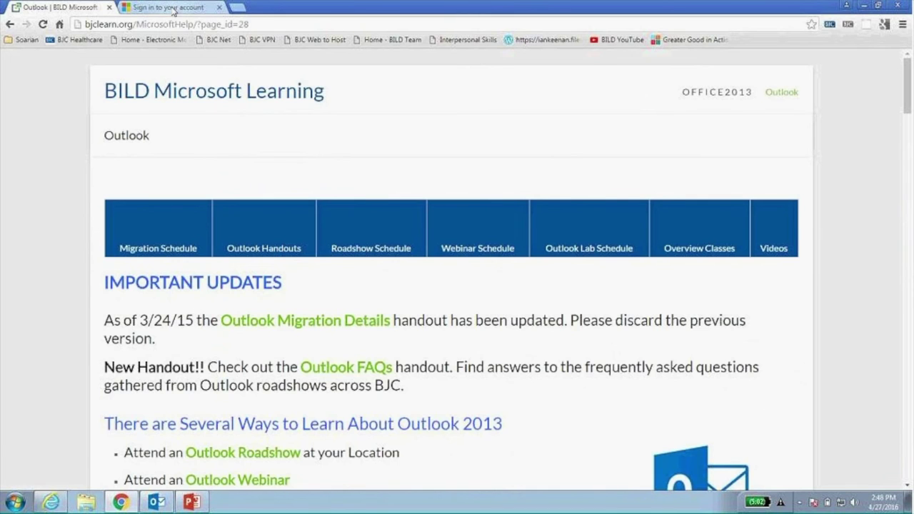
On the Office 365 sign-in tab, choose the work account and submit its password.
click(175, 9)
click(728, 177)
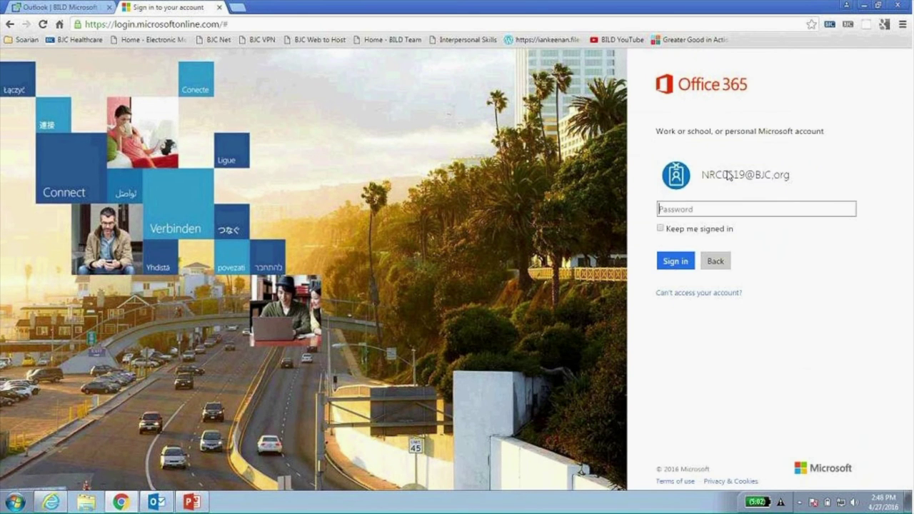
text(***)
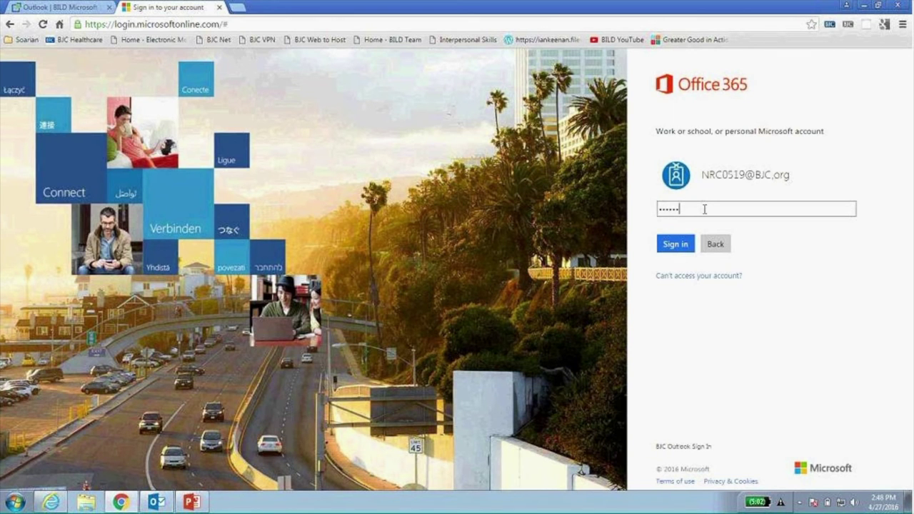
key(Return)
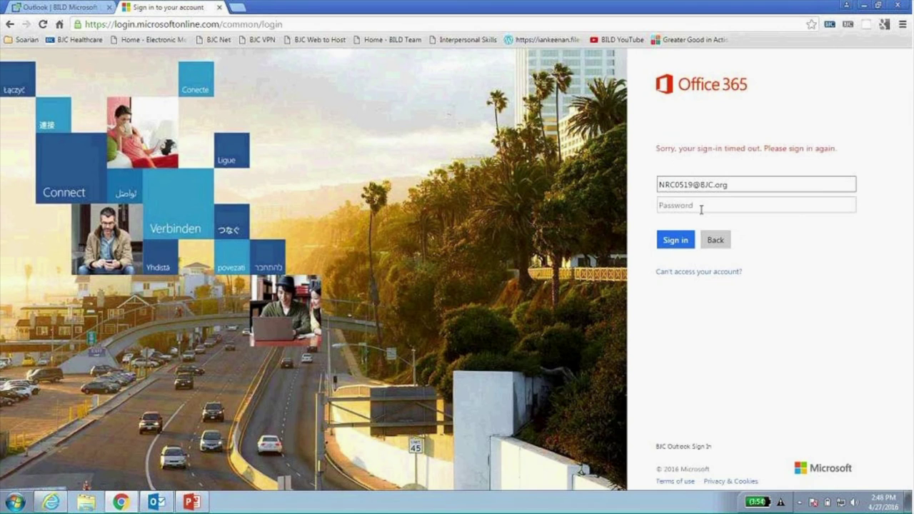
Re-enter the work account password and submit the Office 365 sign-in again.
click(701, 207)
text(********)
key(Return)
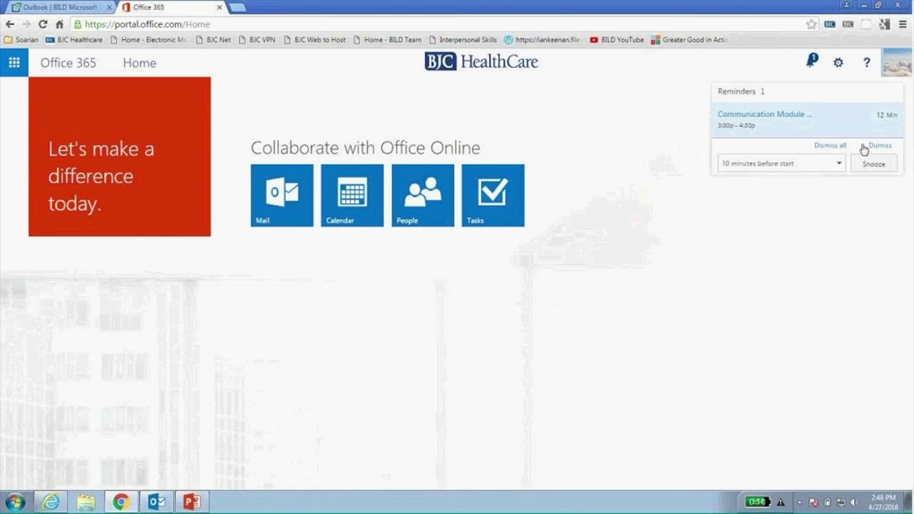
Dismiss all reminders, open Mail, and read 'The Word Is' message.
click(831, 146)
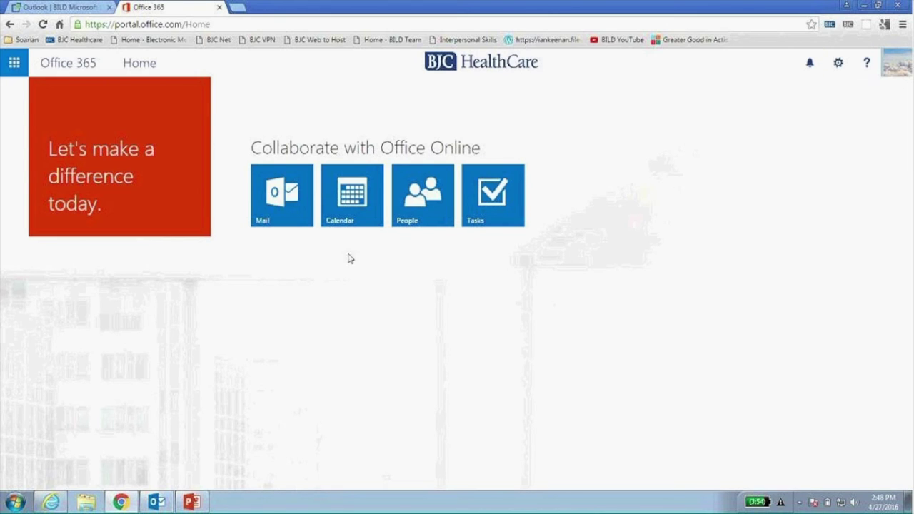
click(272, 207)
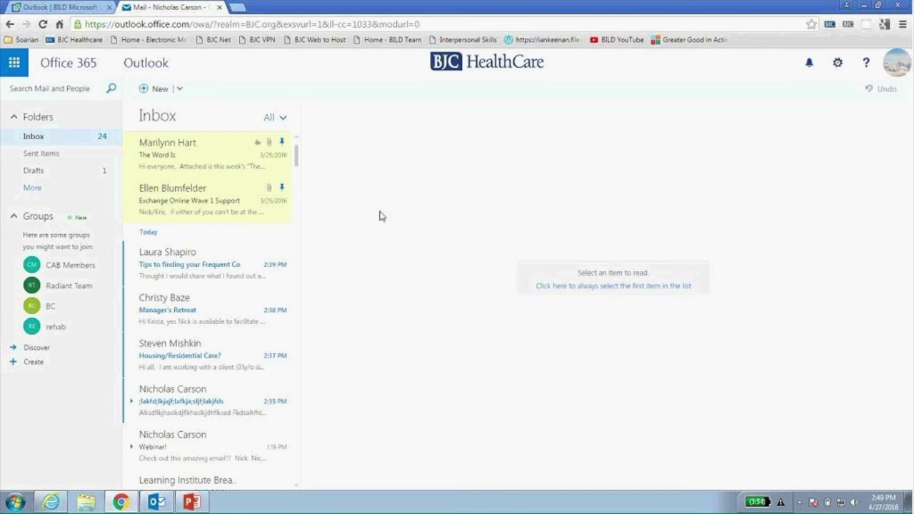
click(200, 150)
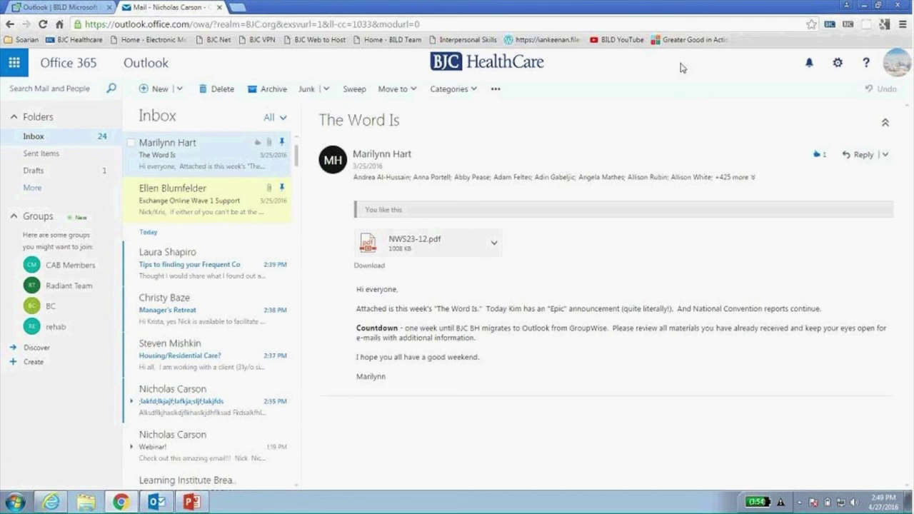
Browse the Outlook on the web settings panel, then close it.
click(839, 65)
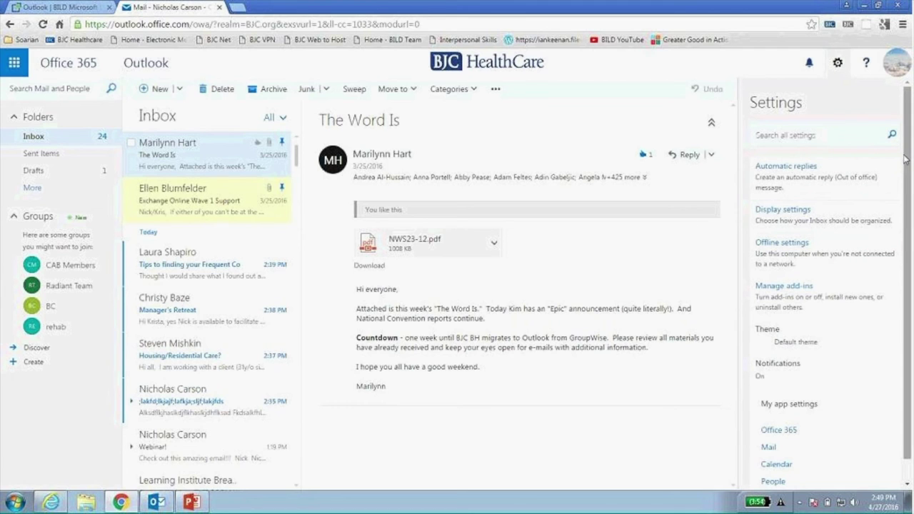
scroll(907, 155, down, 1)
scroll(906, 171, down, 1)
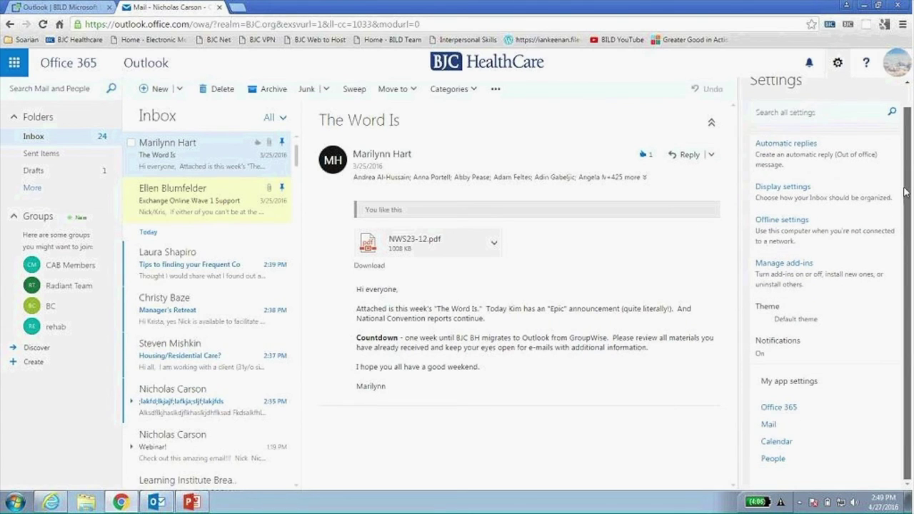
scroll(907, 171, up, 2)
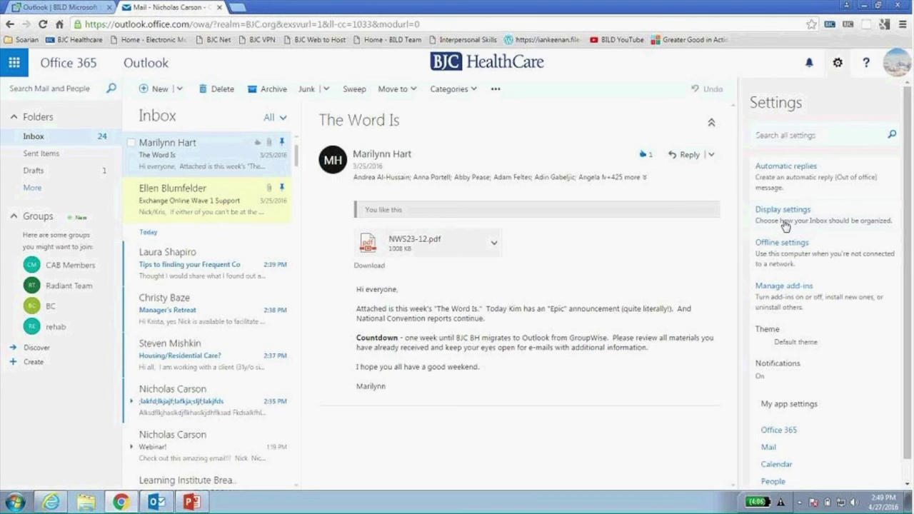
click(838, 66)
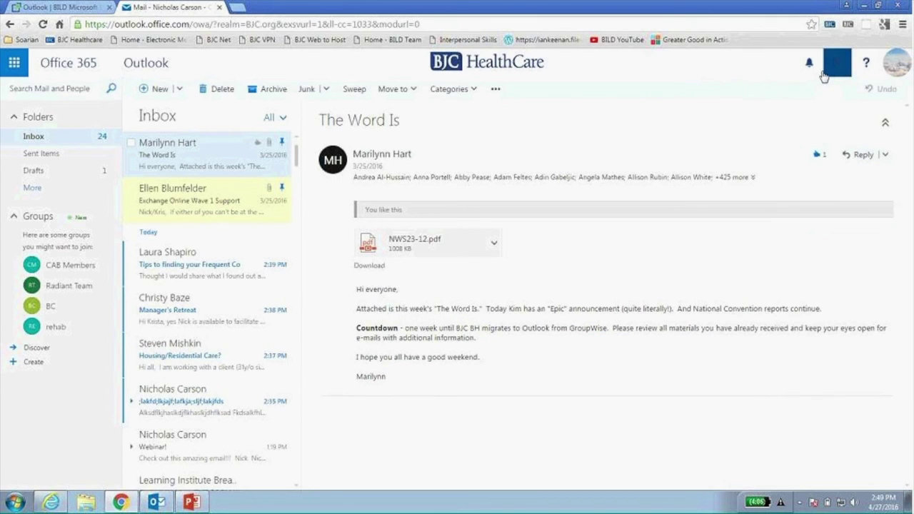
Widen the message list beside the reading pane and start a new message.
scroll(304, 268, down, 5)
drag(302, 270, 494, 273)
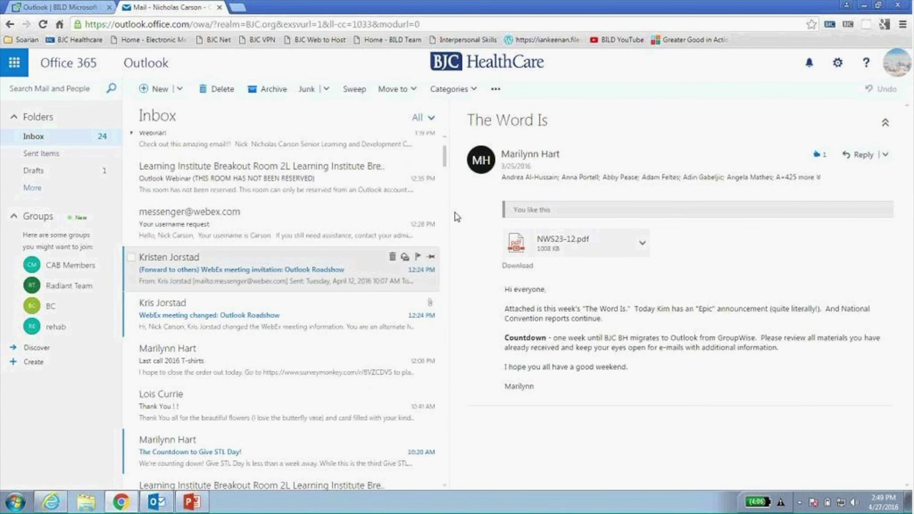
scroll(429, 146, up, 2)
scroll(282, 286, up, 5)
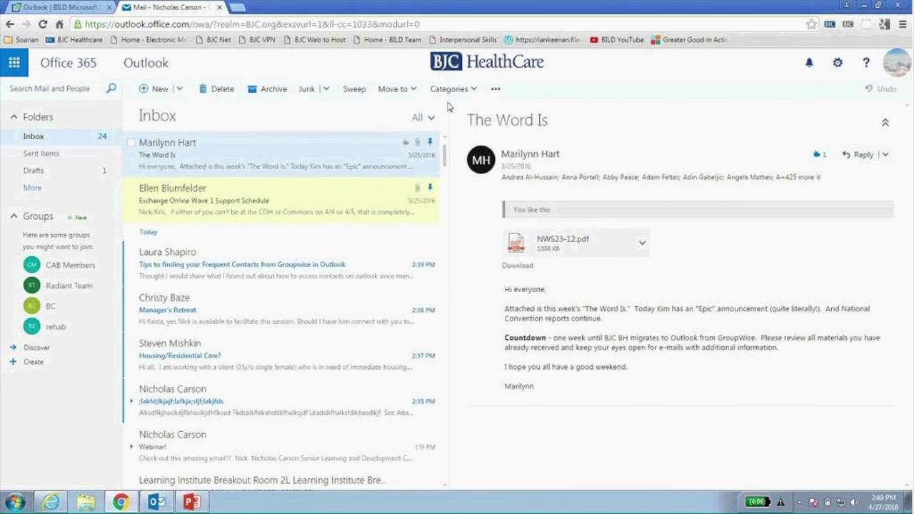
click(156, 90)
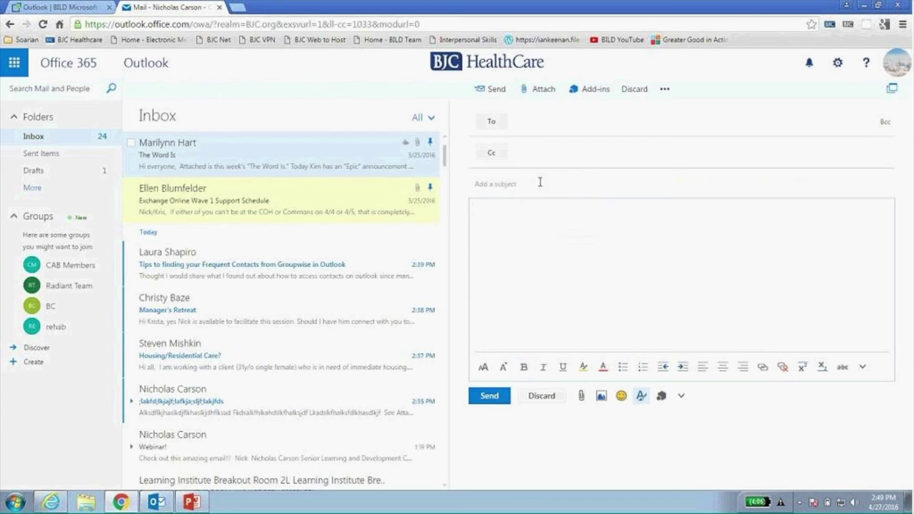
Add the first suggested contact as recipient, clearing the unmatched test text typed afterwards.
click(498, 197)
click(533, 126)
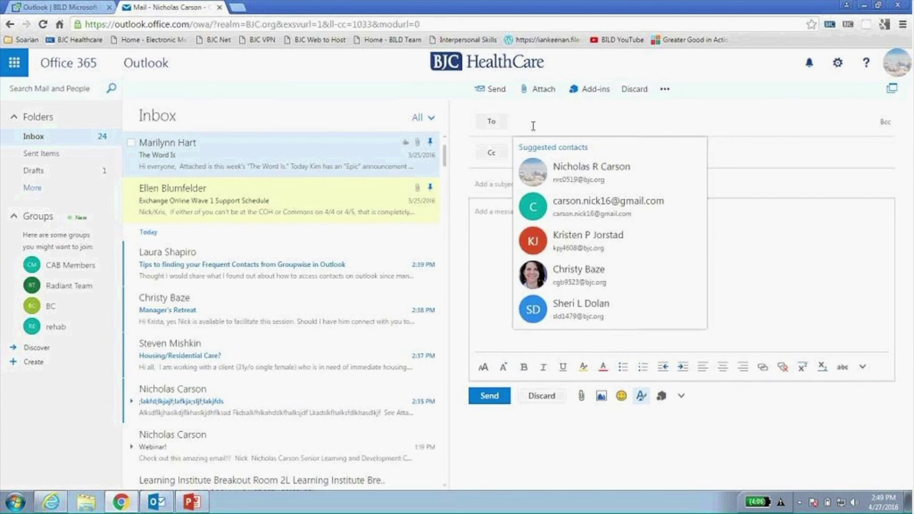
click(568, 179)
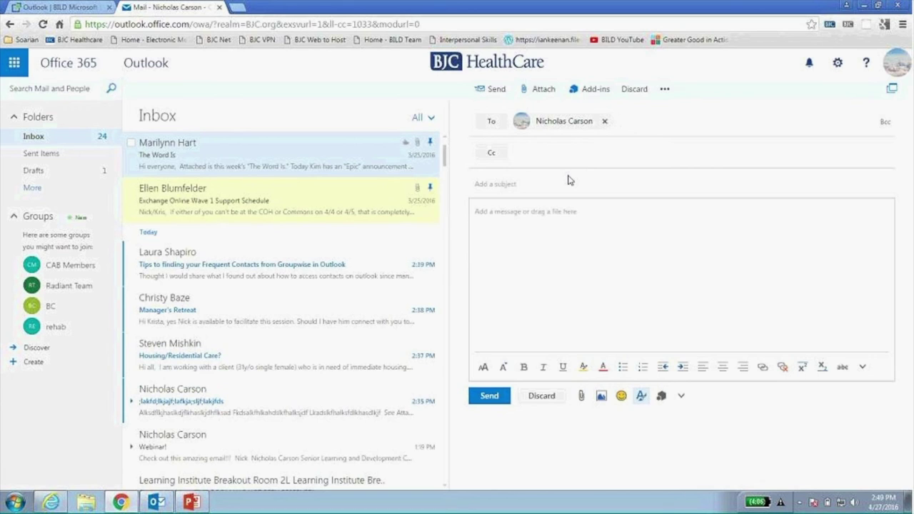
text(k)
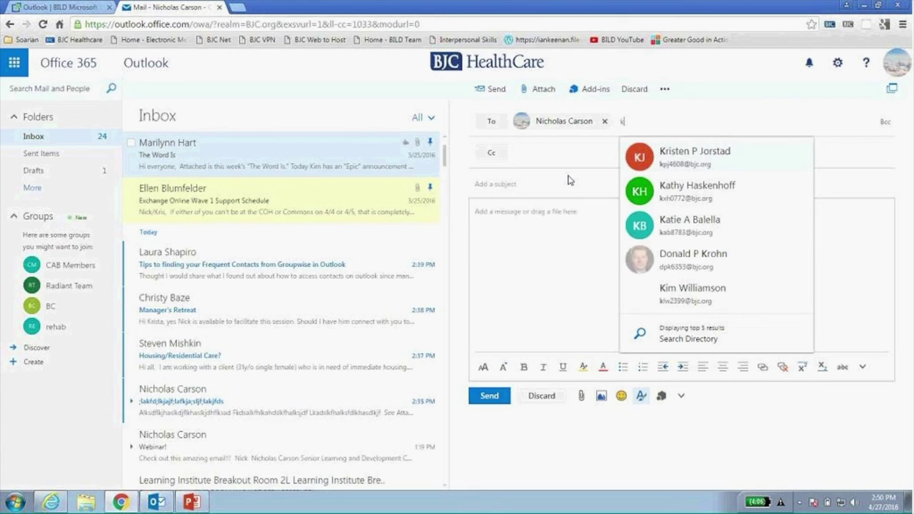
key(BackSpace)
text(lskjdflksjdflkjsd)
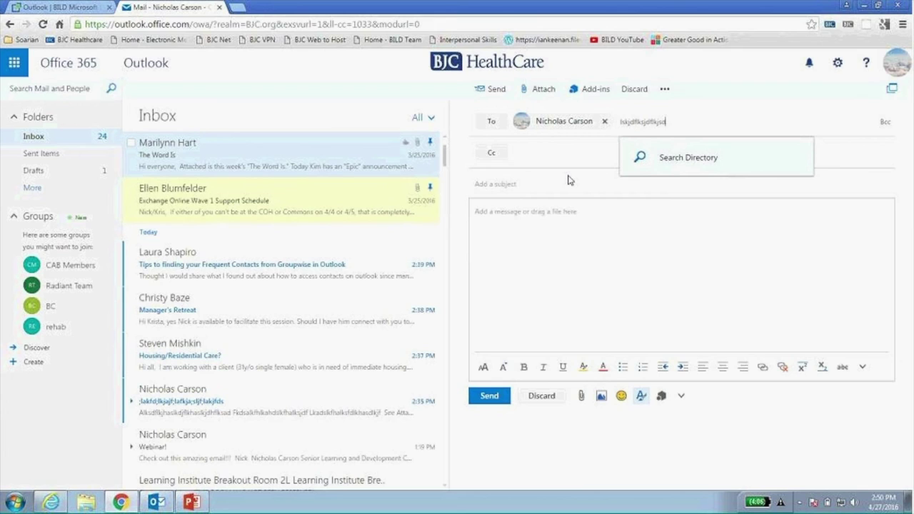
key(Return)
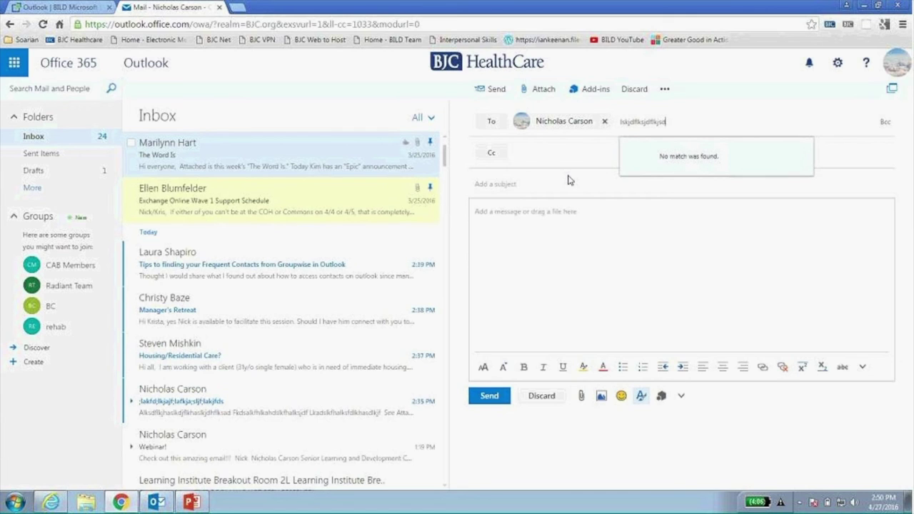
key(BackSpace)
key(BackSpace)
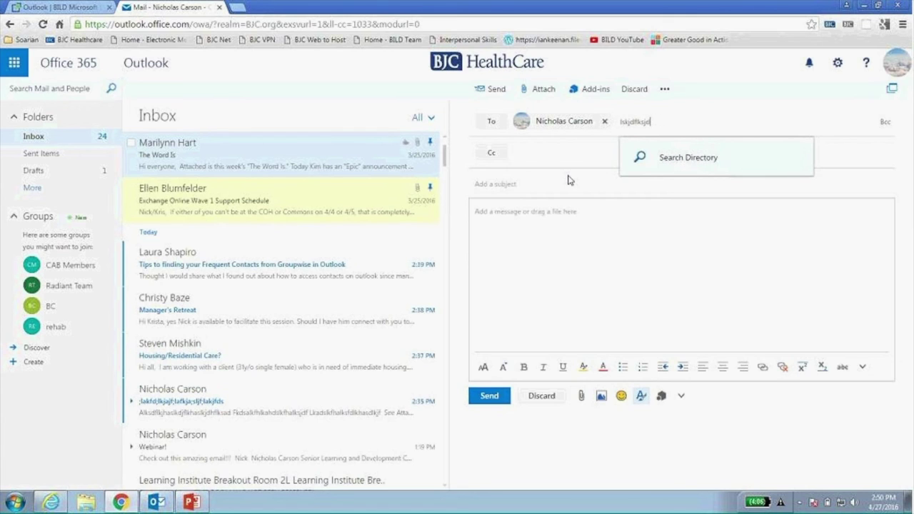
key(BackSpace)
key(BackSpace)
key(BackSpace)
key(BackSpace)
key(BackSpace)
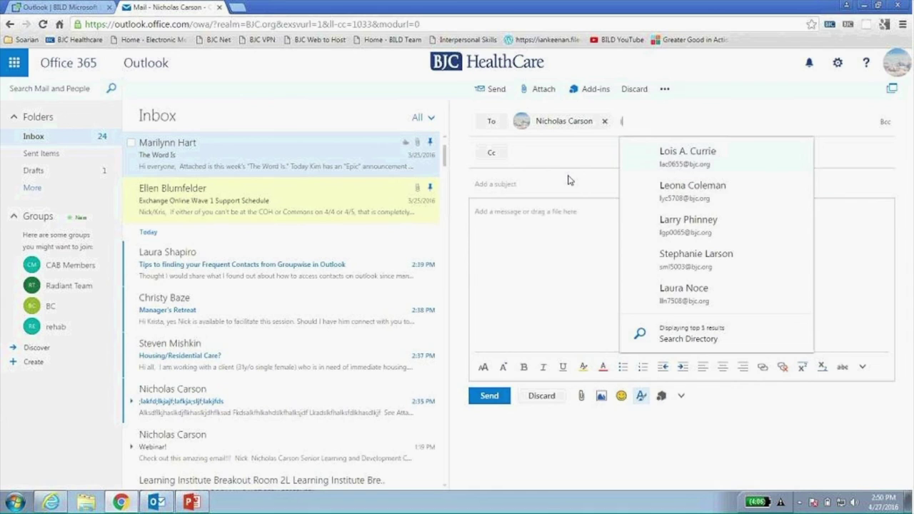
Fill the subject with 'a;lkds;fjsa;lfd' and the body with 'aksdf;lkja;sldjf;lajdsf;'.
click(512, 184)
text(a;lkds;fjsa;lfd)
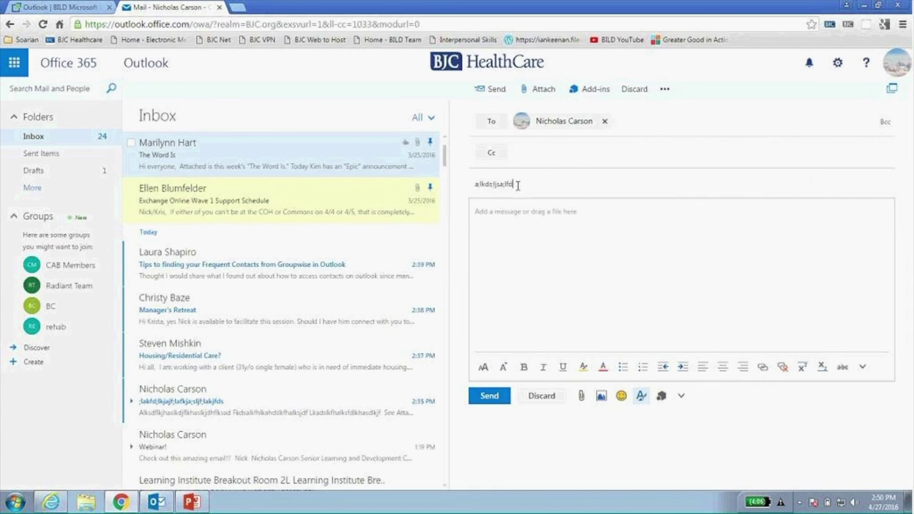
click(512, 210)
text(aksdf;lkja;sldjf;lajdsf;lj)
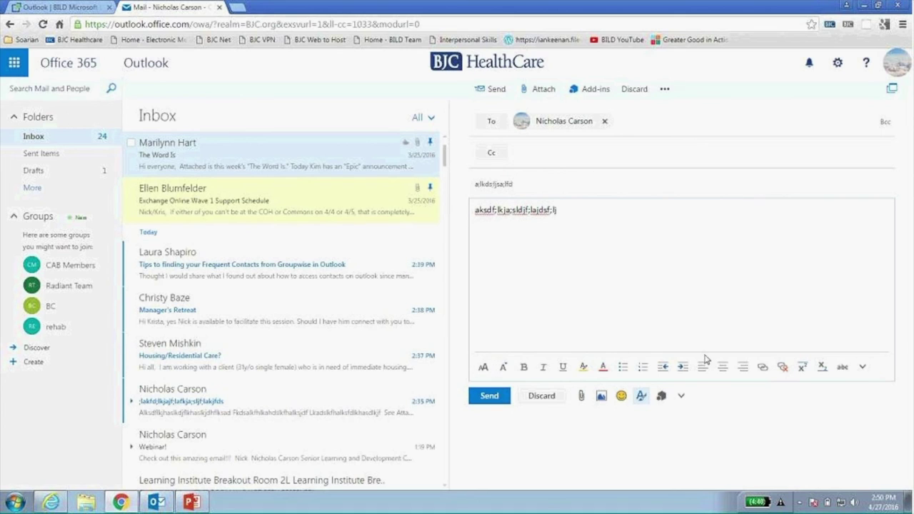
Add a cloud emoji and a frowning emoji after the body text.
click(621, 396)
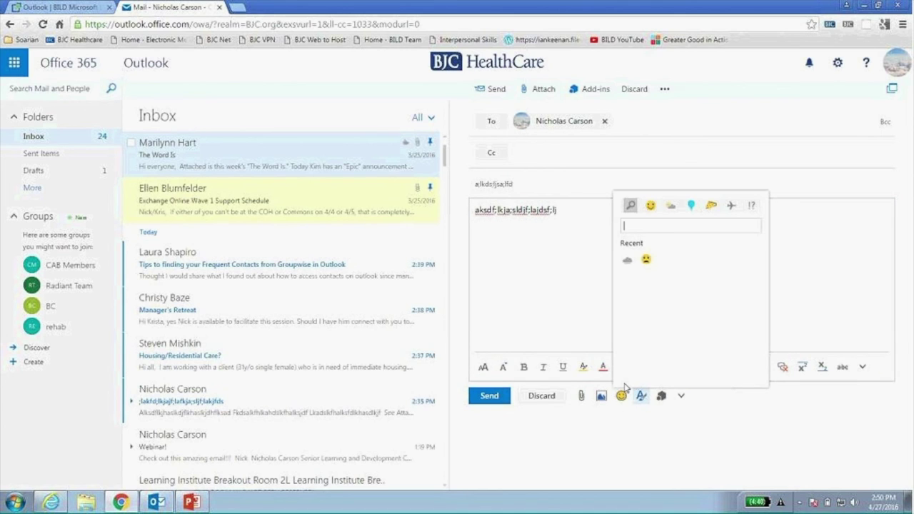
click(626, 264)
click(621, 395)
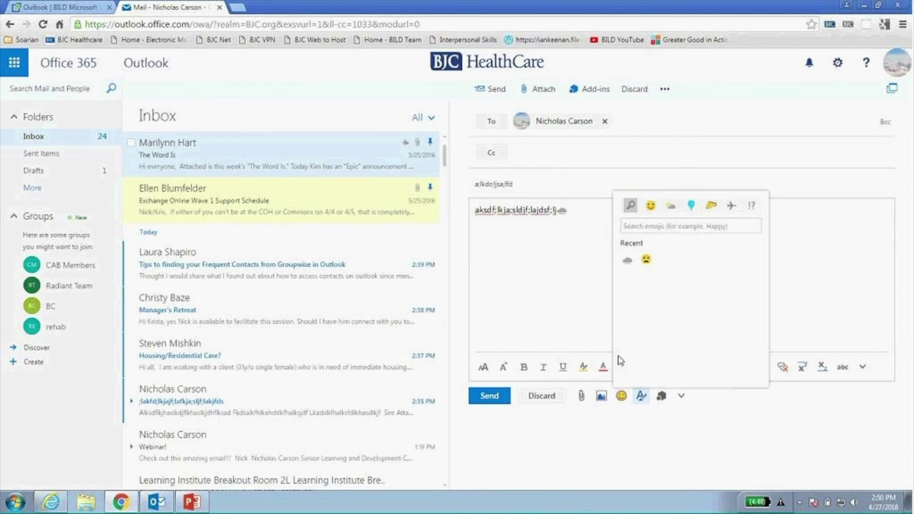
click(646, 259)
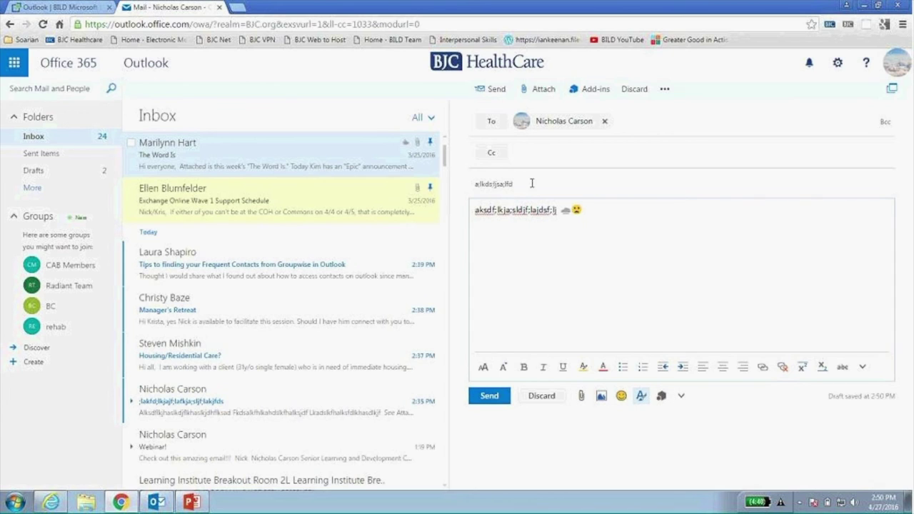
Review the message options without changing anything, then send the message.
click(665, 90)
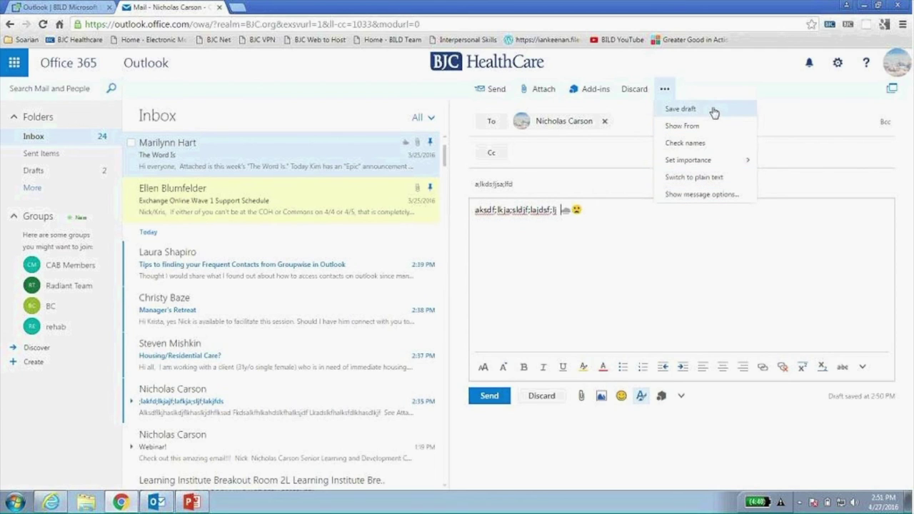
click(720, 198)
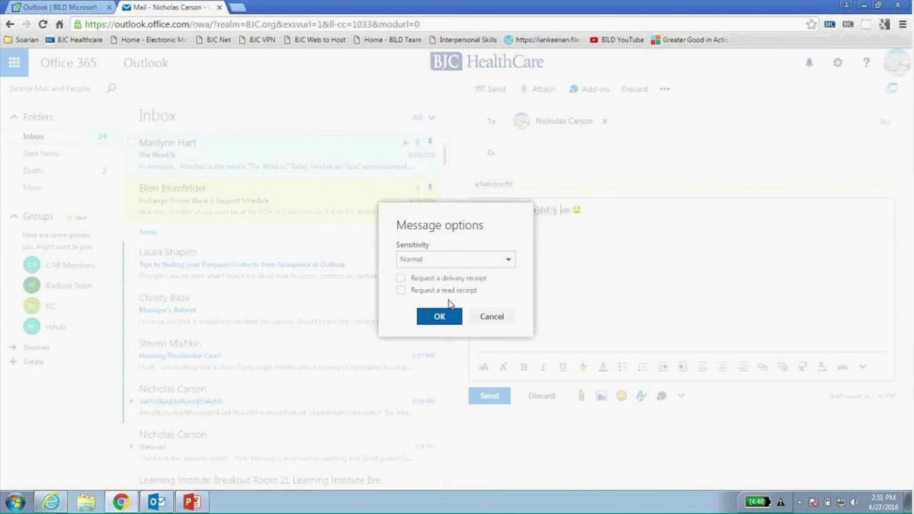
click(491, 316)
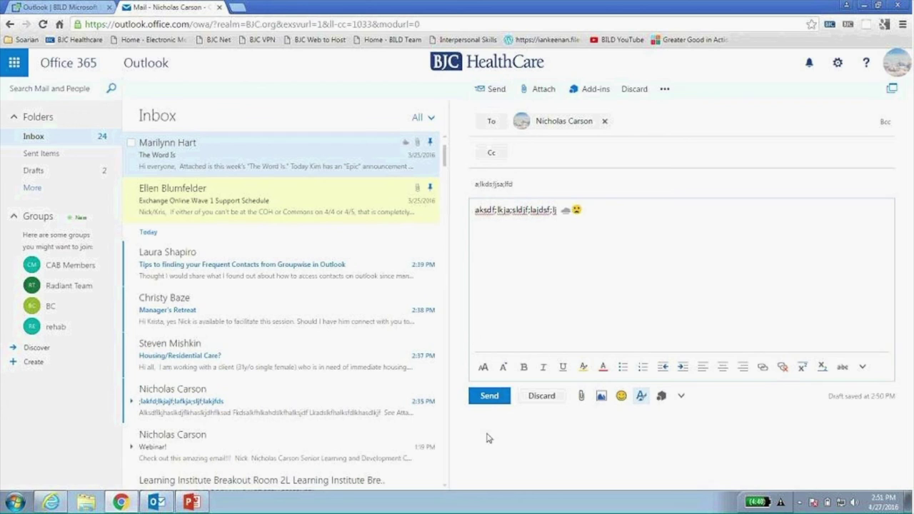
click(484, 99)
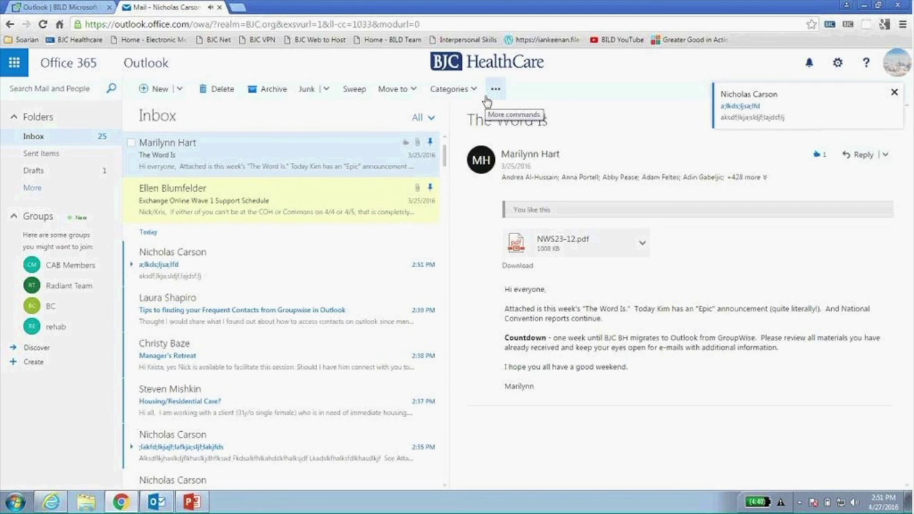
Dismiss the new-mail notification and toggle the like on 'The Word Is' off and on.
click(893, 92)
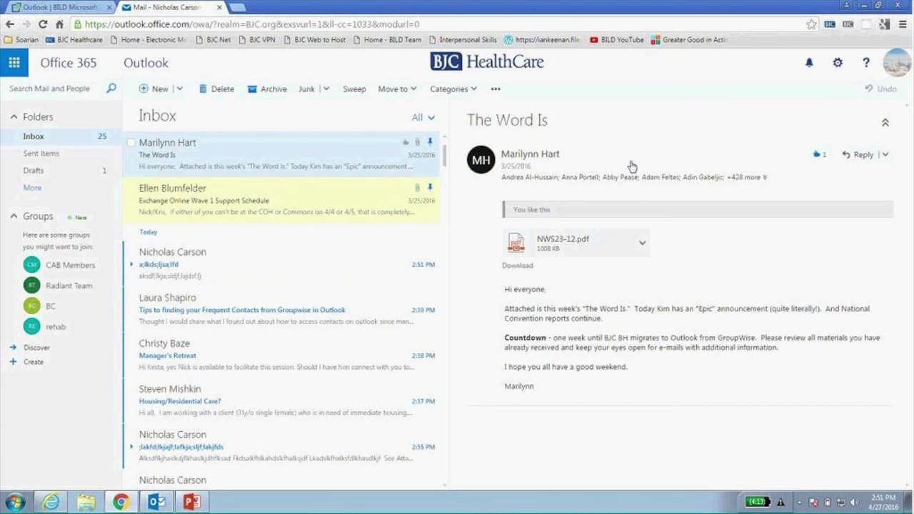
click(819, 157)
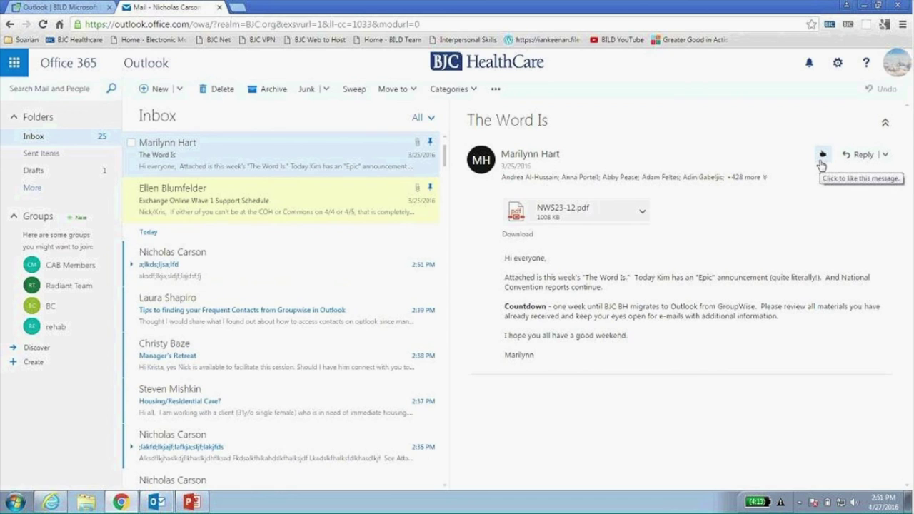
click(821, 161)
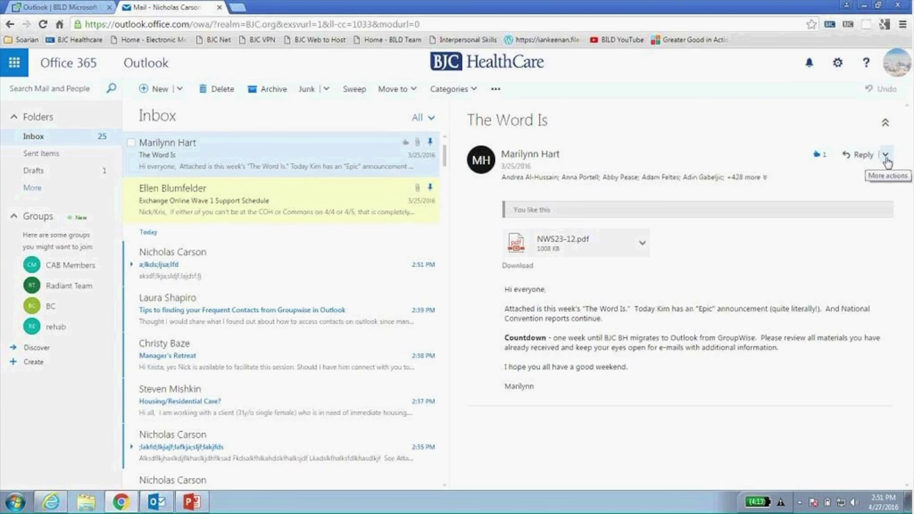
Change the default response to Reply all, then back to Reply.
click(885, 156)
mouse_move(833, 223)
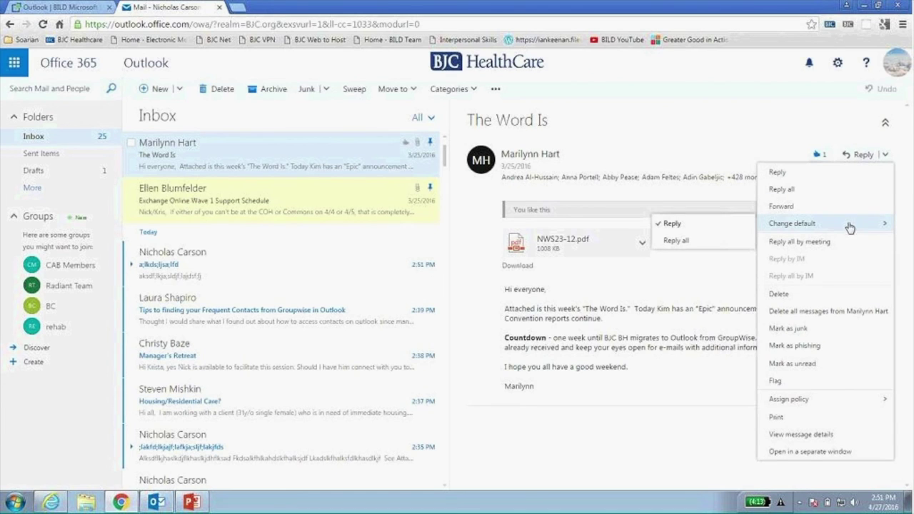
click(716, 239)
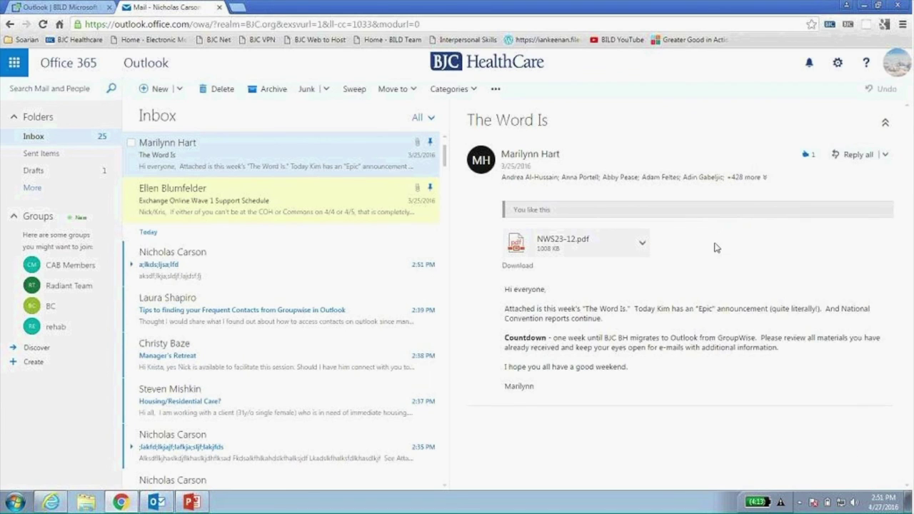
click(885, 155)
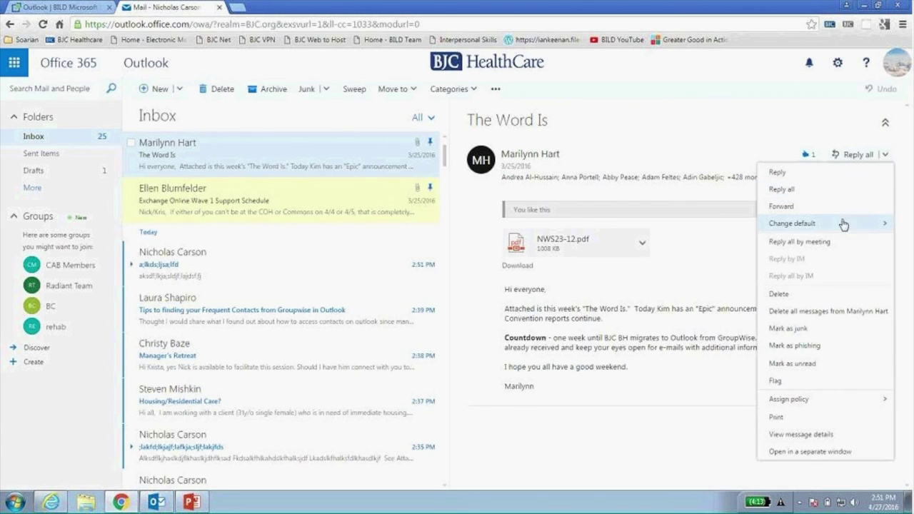
mouse_move(843, 226)
click(684, 226)
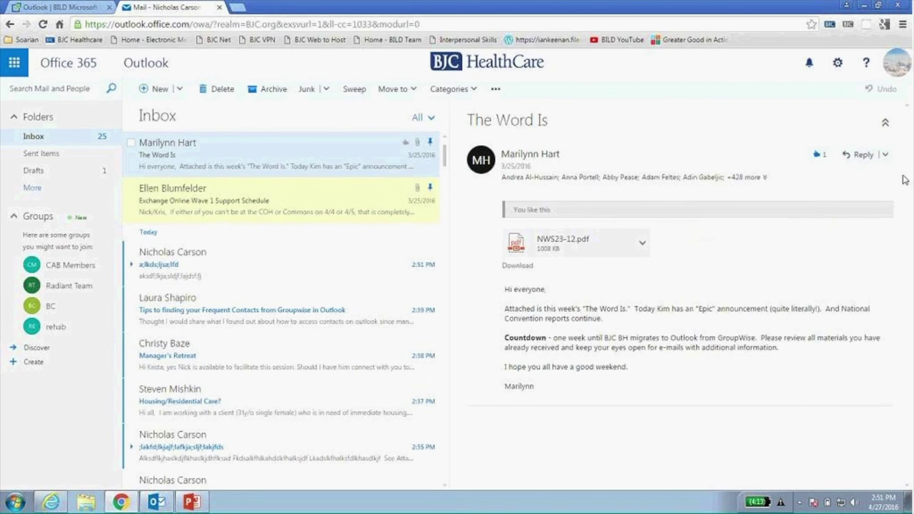
click(885, 157)
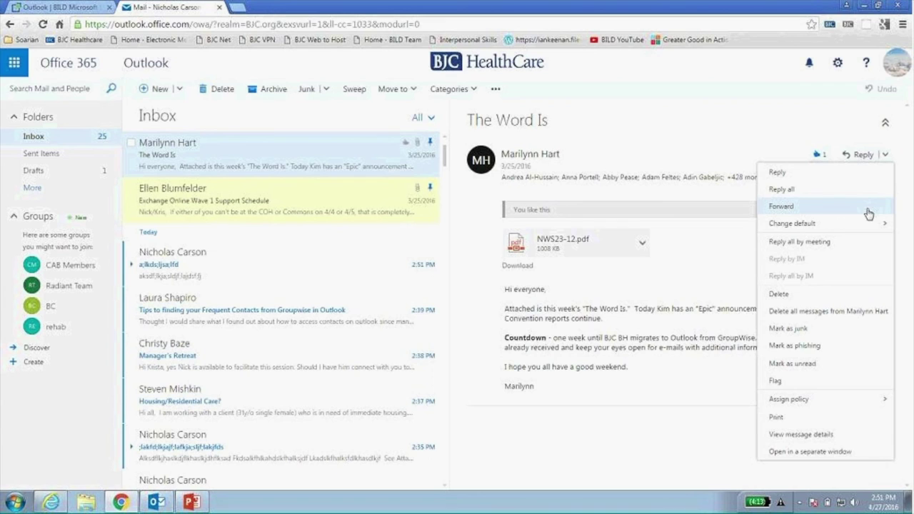
double_click(300, 160)
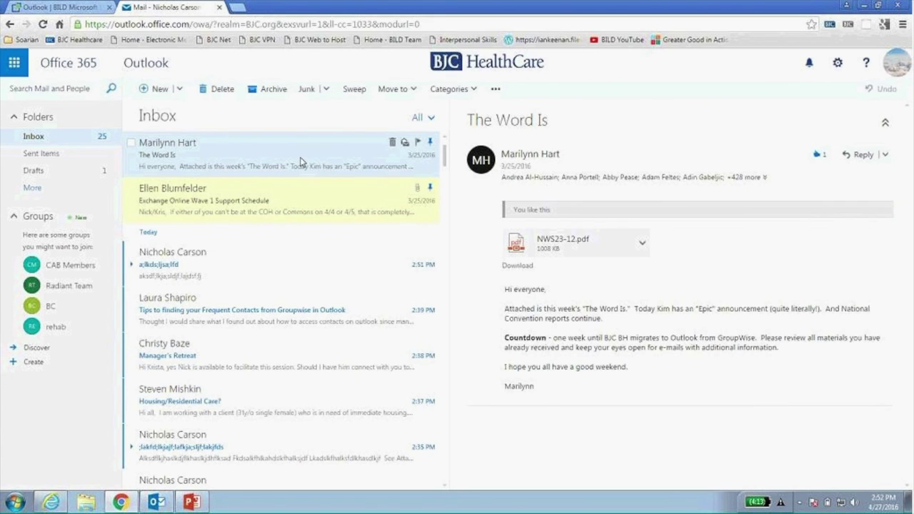
drag(384, 92, 521, 73)
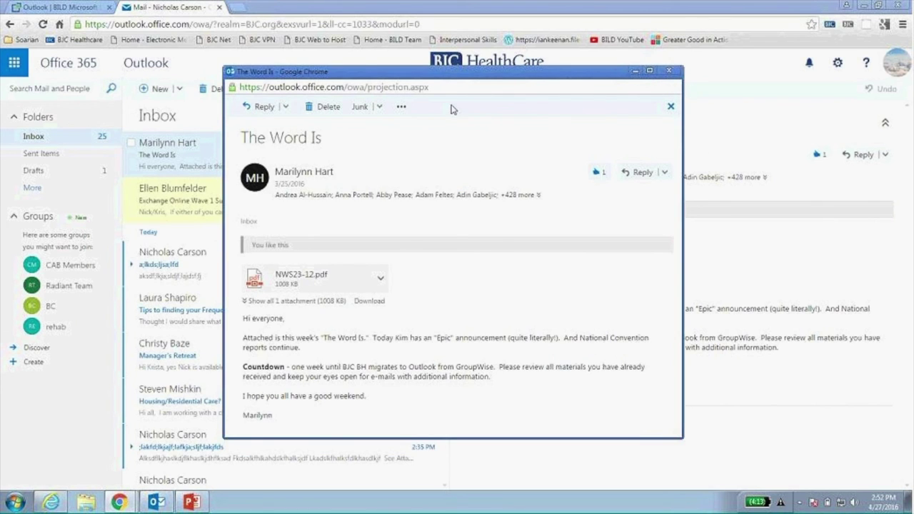
click(669, 71)
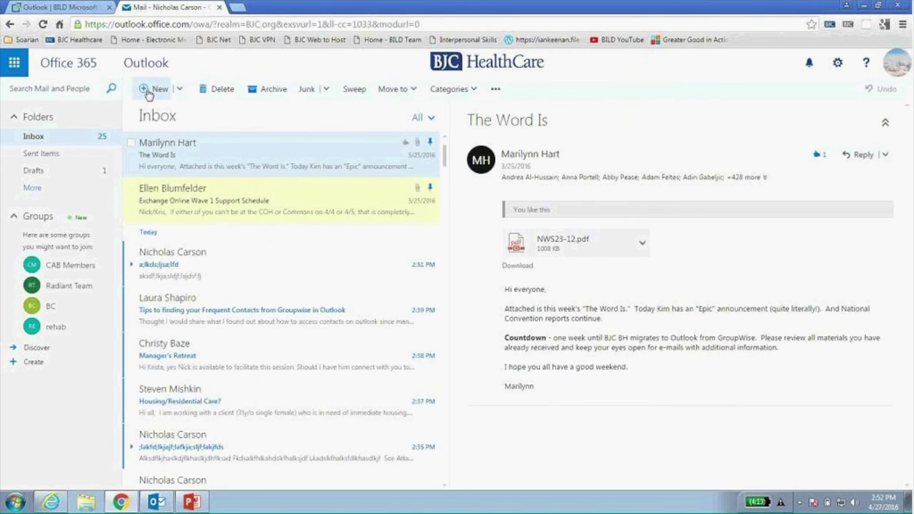
click(179, 89)
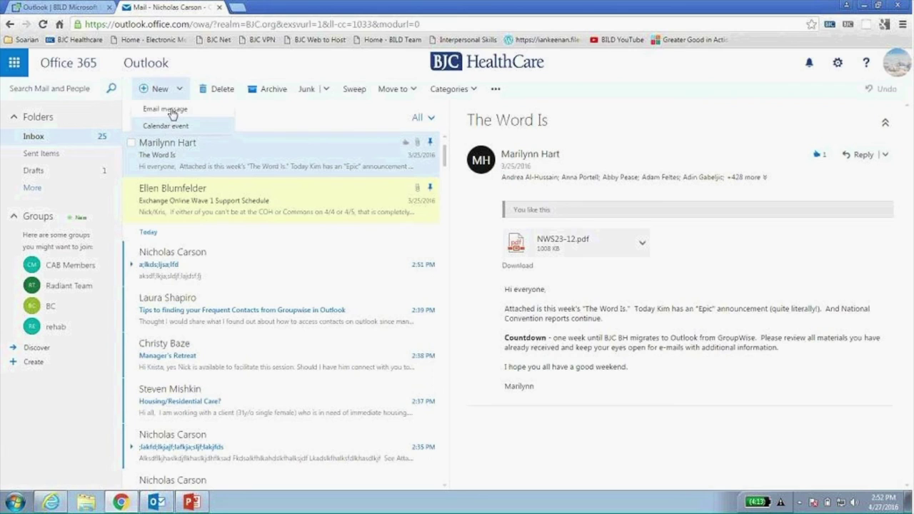
click(223, 69)
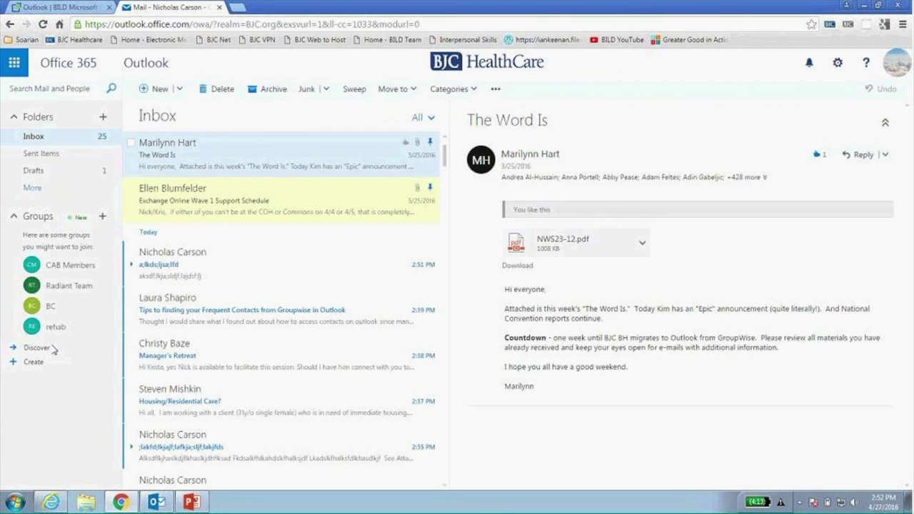
Look through Sweep (cancelled), Move to, Categories and more-actions menus, then right-click 'The Word Is'.
click(355, 90)
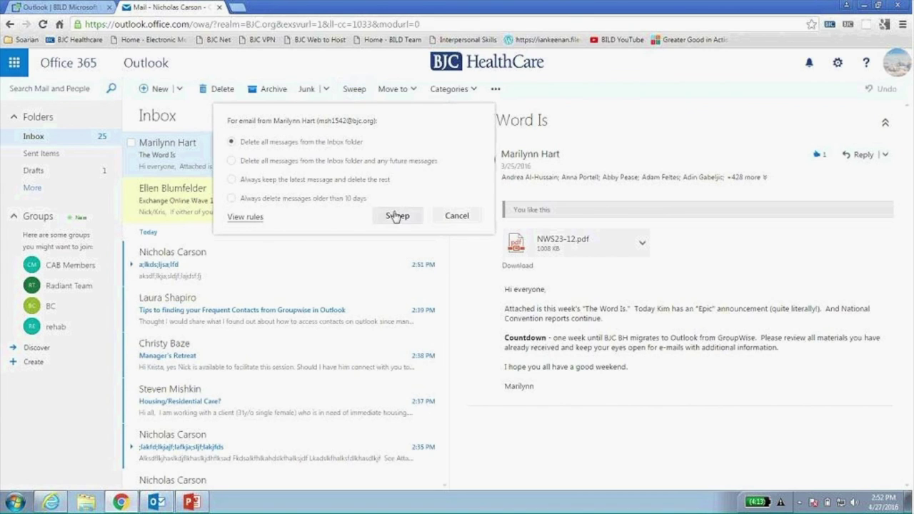
click(456, 216)
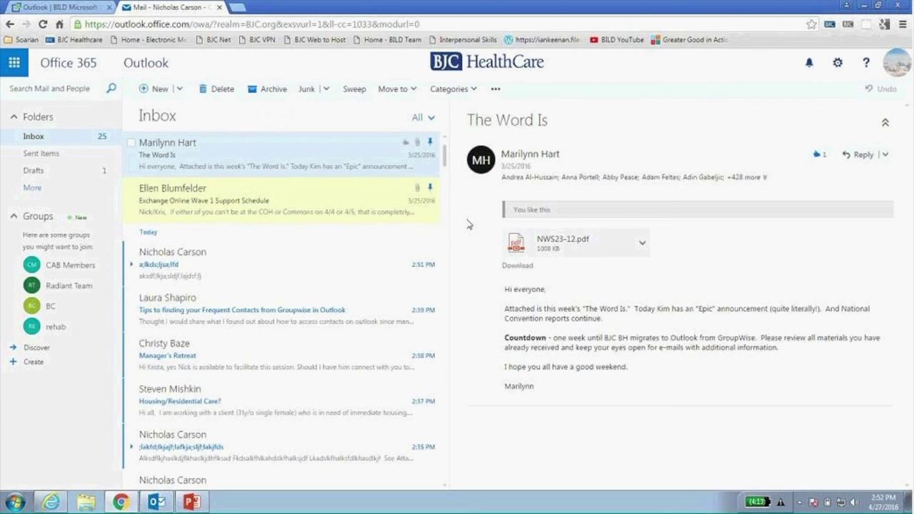
click(405, 91)
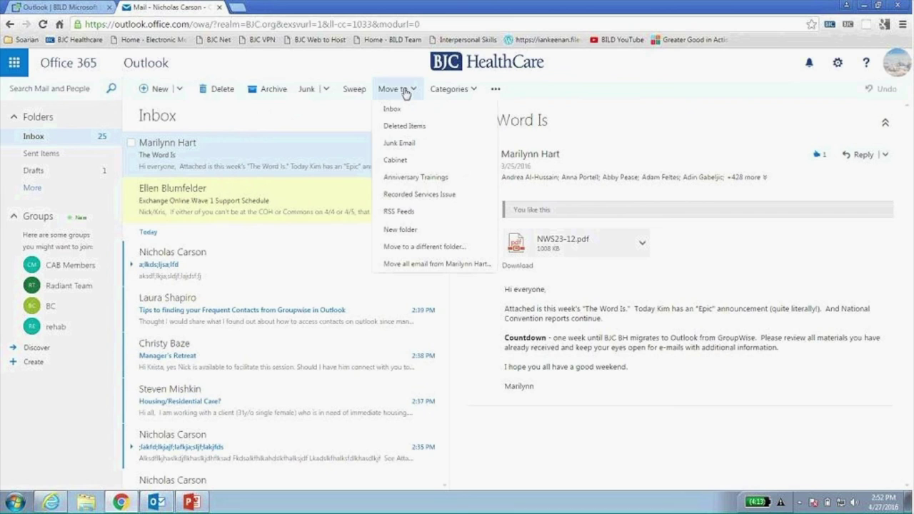
click(468, 88)
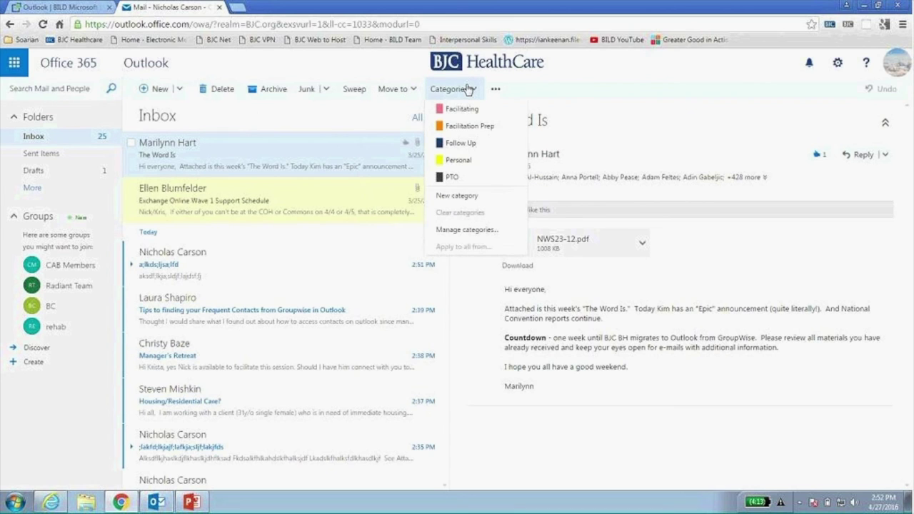
click(495, 88)
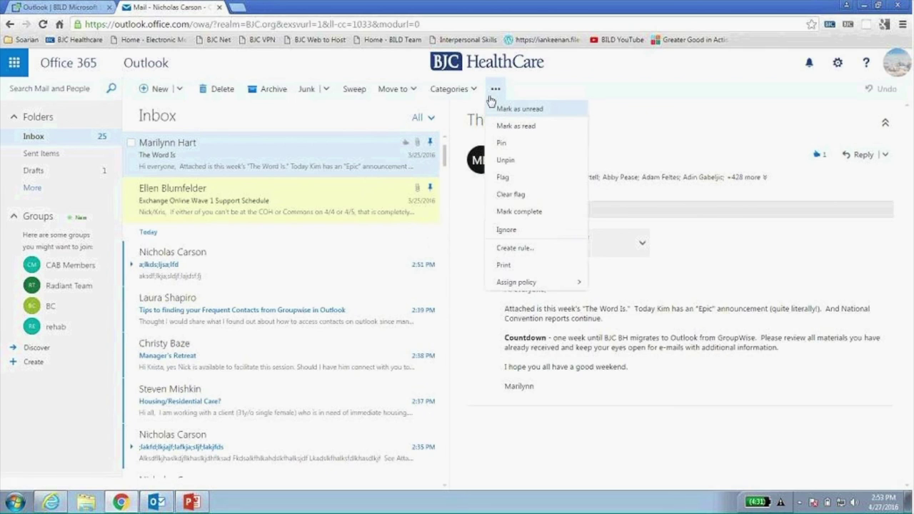
right_click(301, 158)
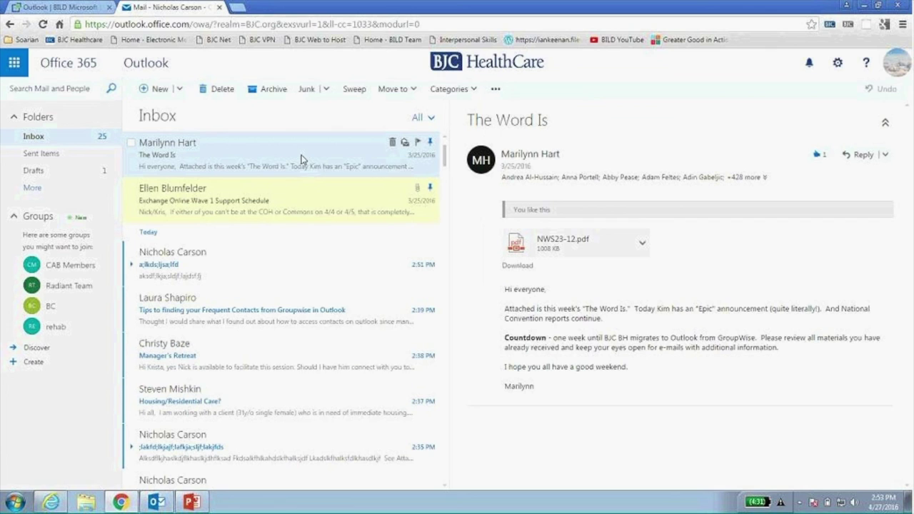
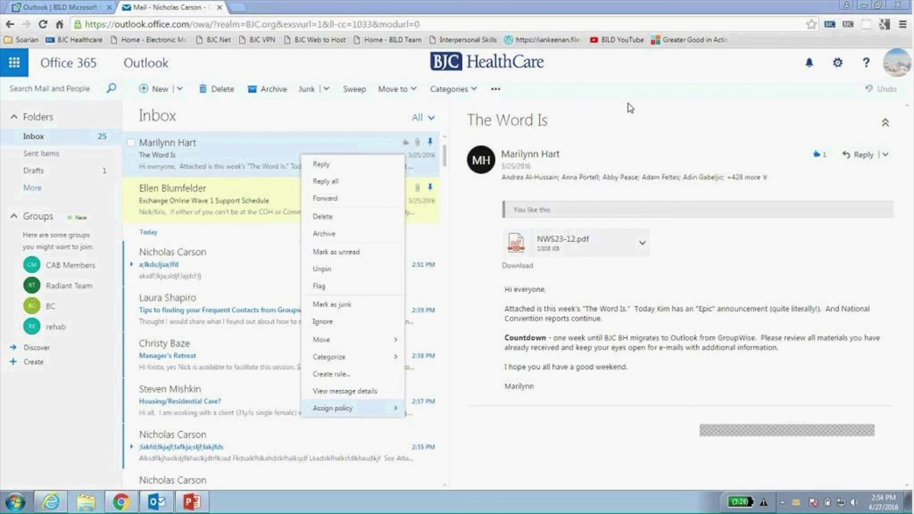
Close the message's shortcut menu and the new-mail desktop alert.
click(666, 72)
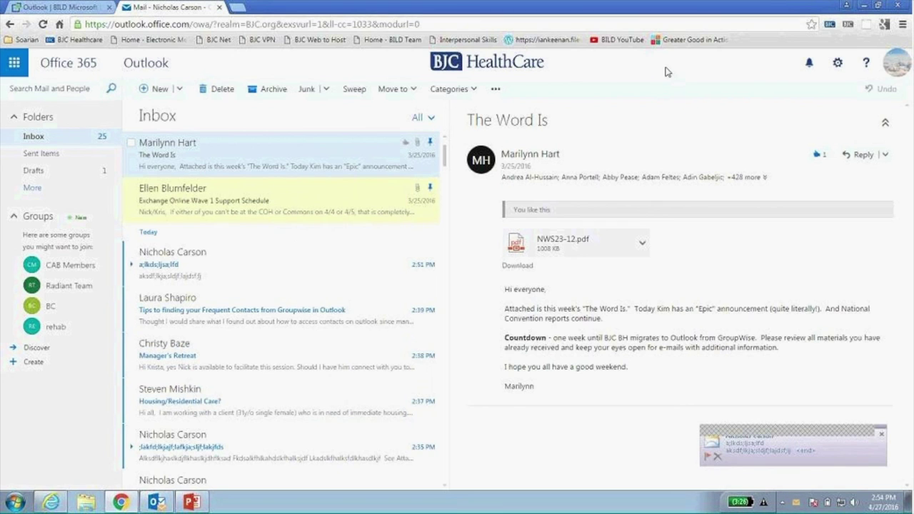
click(881, 433)
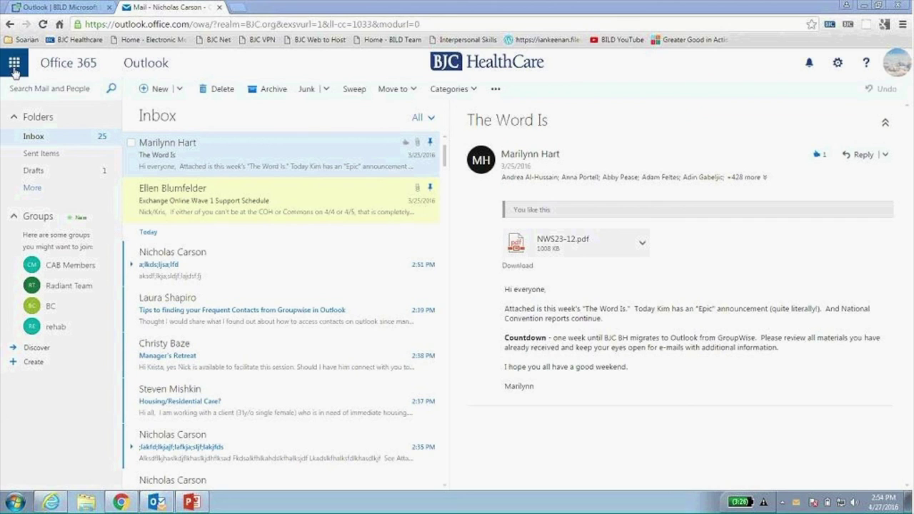
Switch to Calendar and cycle through Work week, Week and Month views, ending on Day.
click(17, 68)
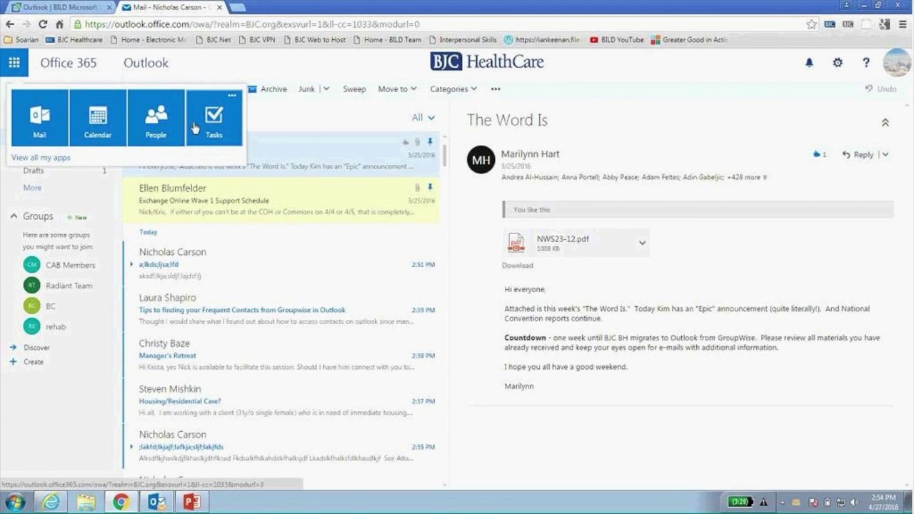
click(89, 132)
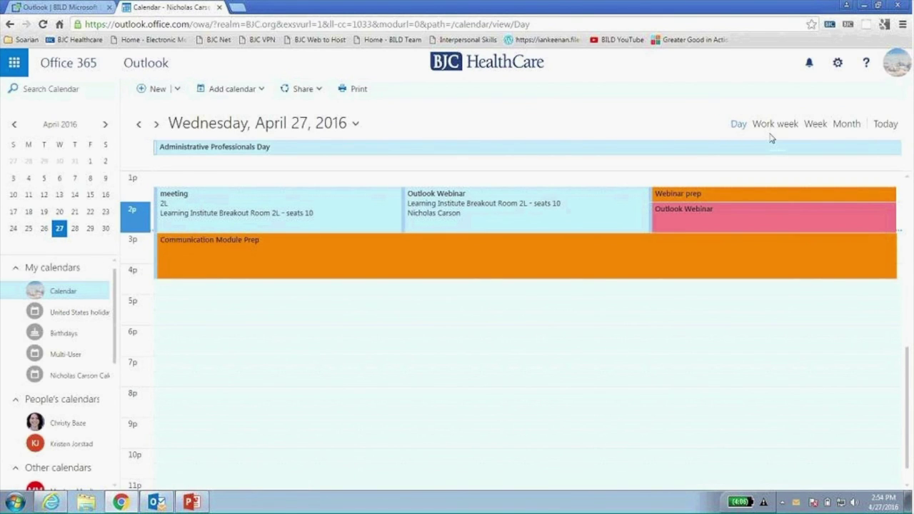
click(771, 129)
click(815, 127)
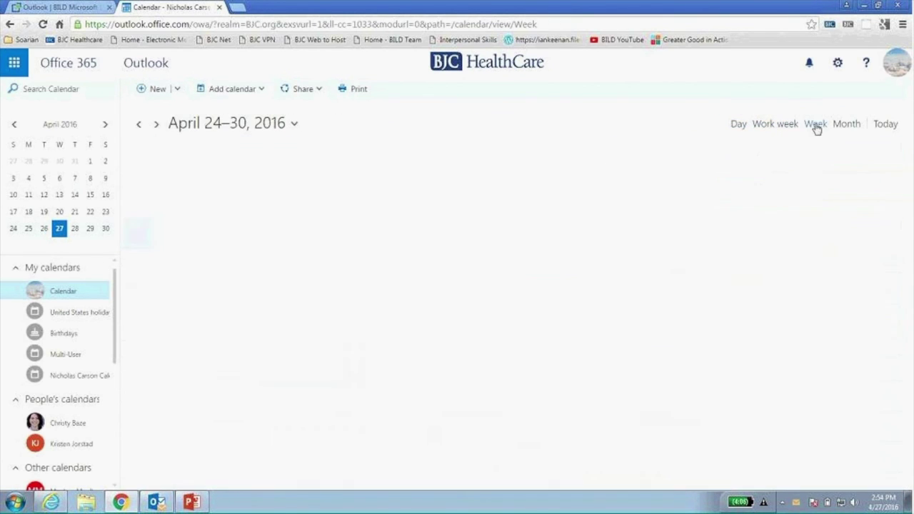
click(846, 125)
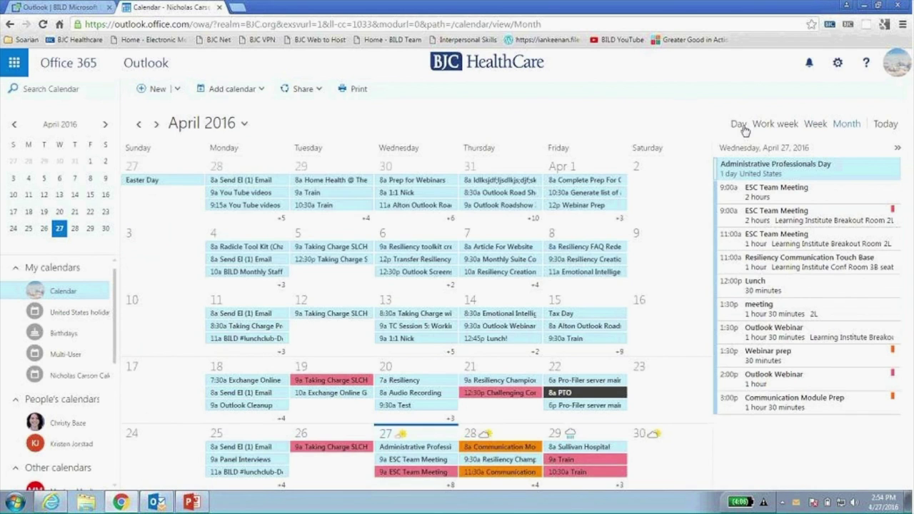
click(738, 124)
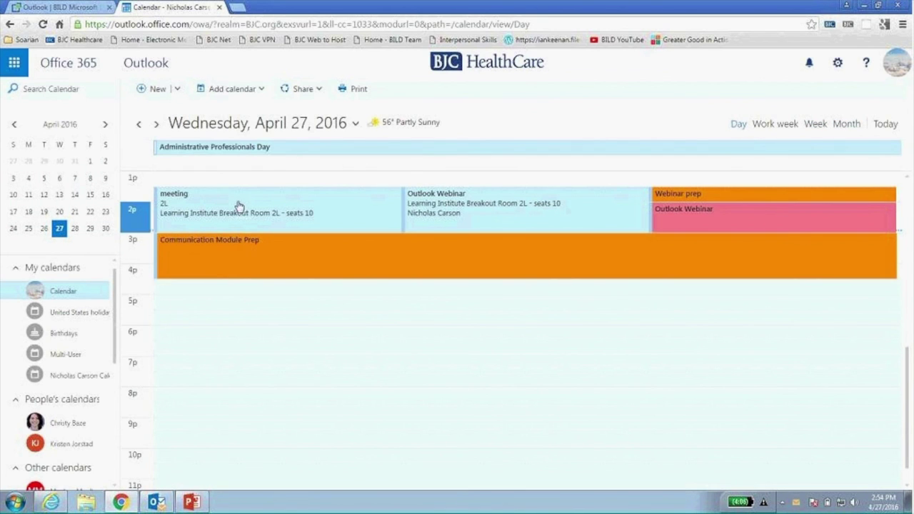
Check the Add calendar and Share options, closing each without changes.
mouse_move(116, 305)
mouse_down()
mouse_move(112, 458)
mouse_move(125, 362)
mouse_move(121, 289)
mouse_up()
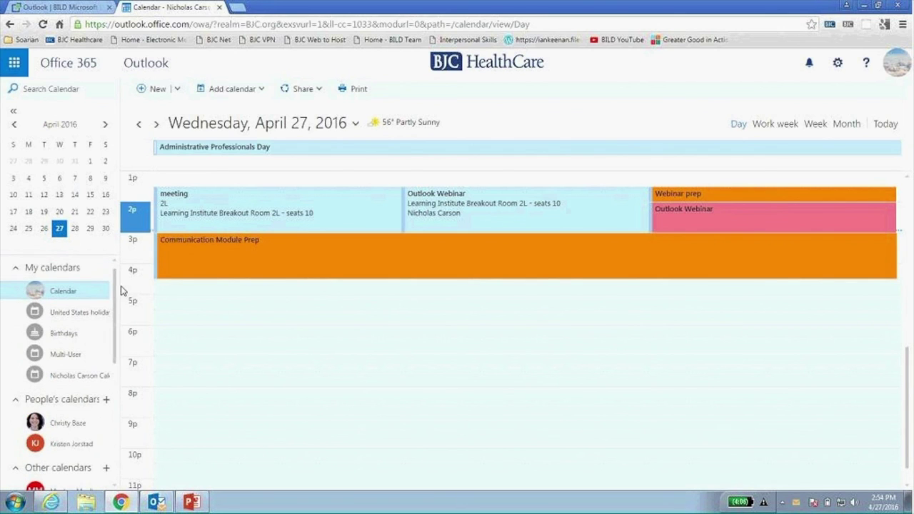
click(267, 91)
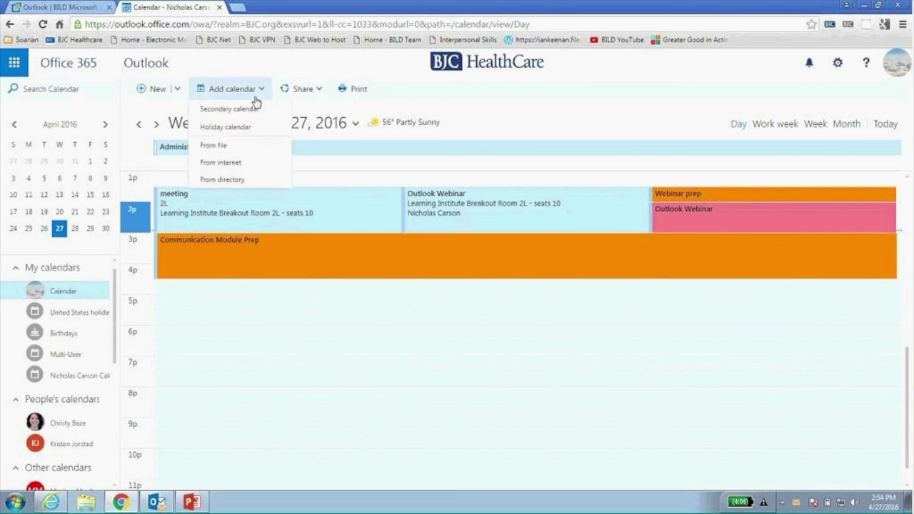
click(291, 66)
click(307, 89)
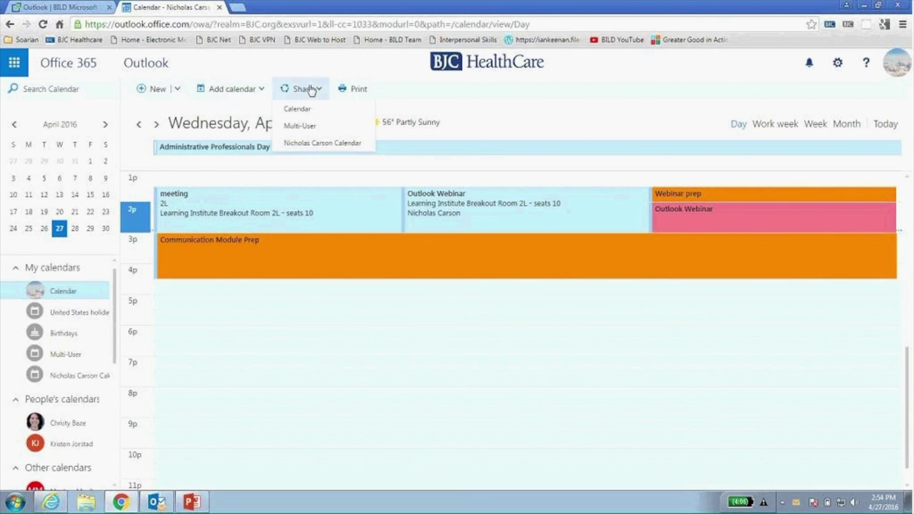
click(310, 69)
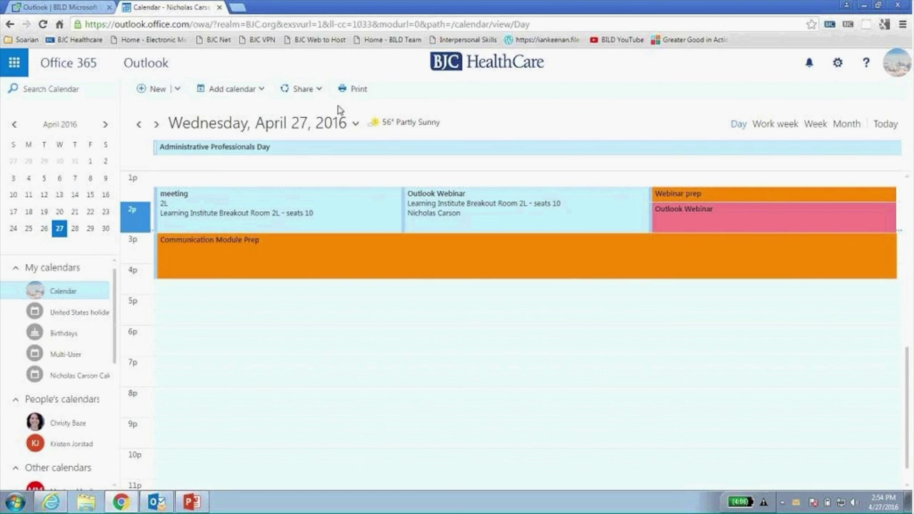
Start a new event titled 'asdfkjasfd;lkafds;l'.
click(152, 93)
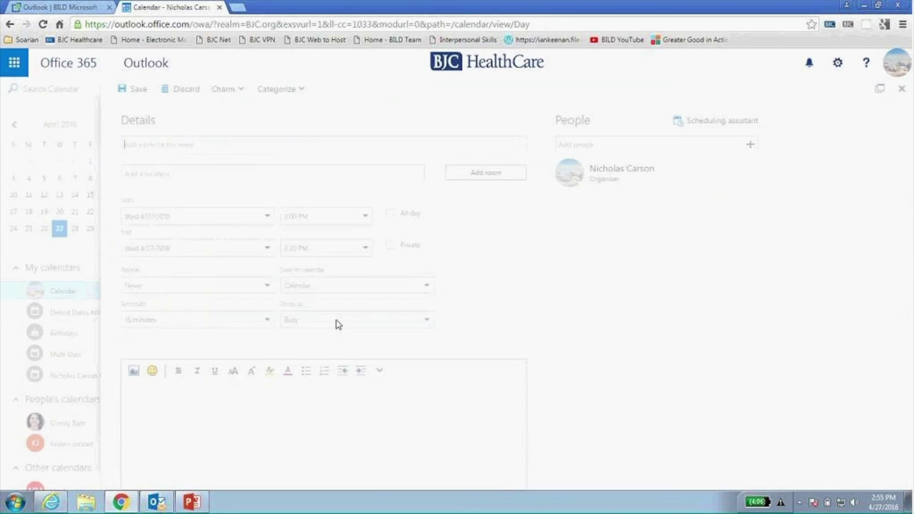
click(221, 145)
text(asdfkjasfd;lkafds;l)
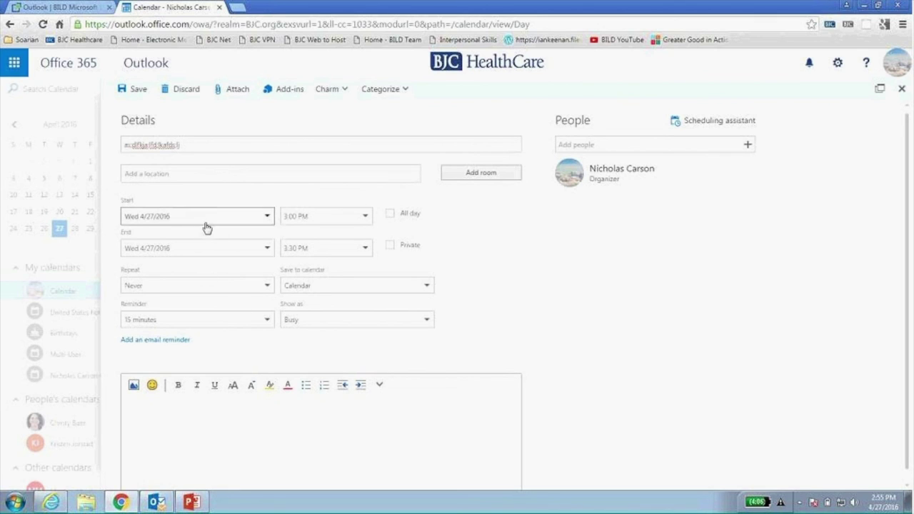
Write 'a;slkdf;lkjdsa;lfk' in the description, with a sad-face emoji on the next line.
click(203, 430)
text(a;slkdf;lkjdsa;lfk)
key(Return)
click(152, 385)
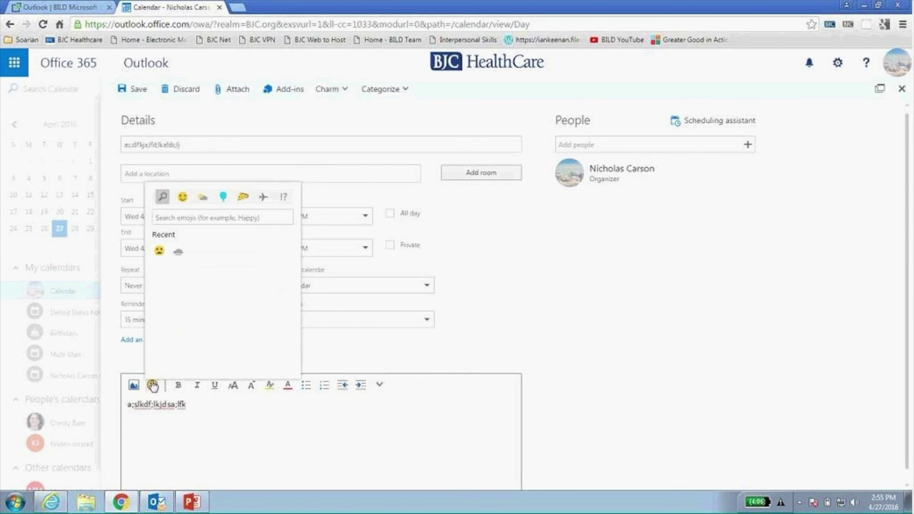
click(159, 252)
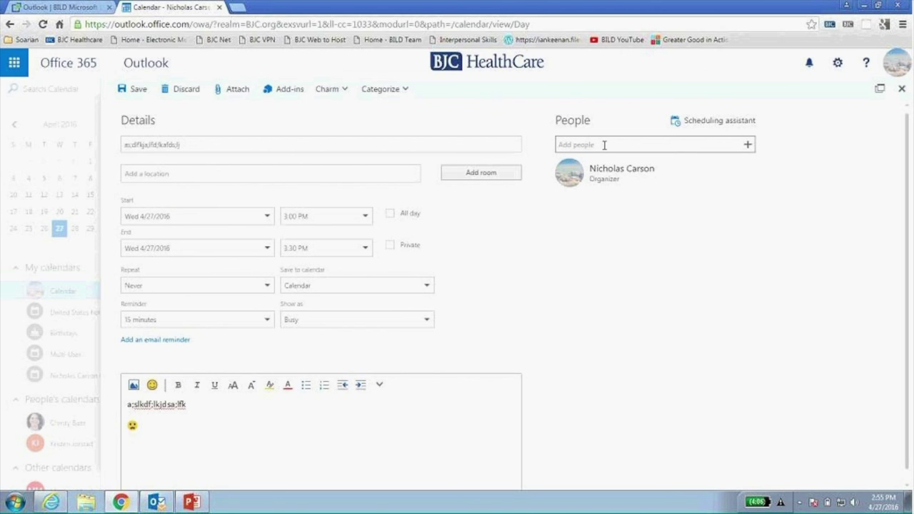
Add a suggested attendee found by typing 'k', then remove them from the event.
click(600, 144)
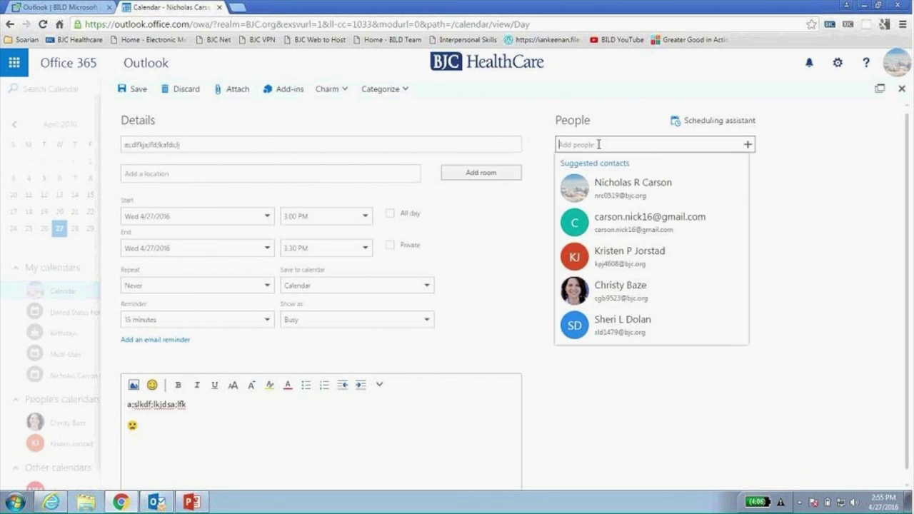
text(kr)
key(Return)
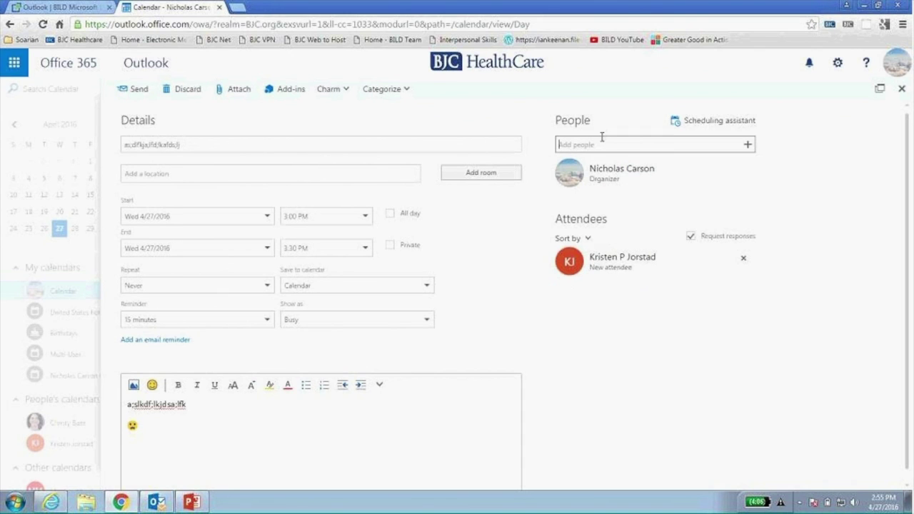
click(600, 146)
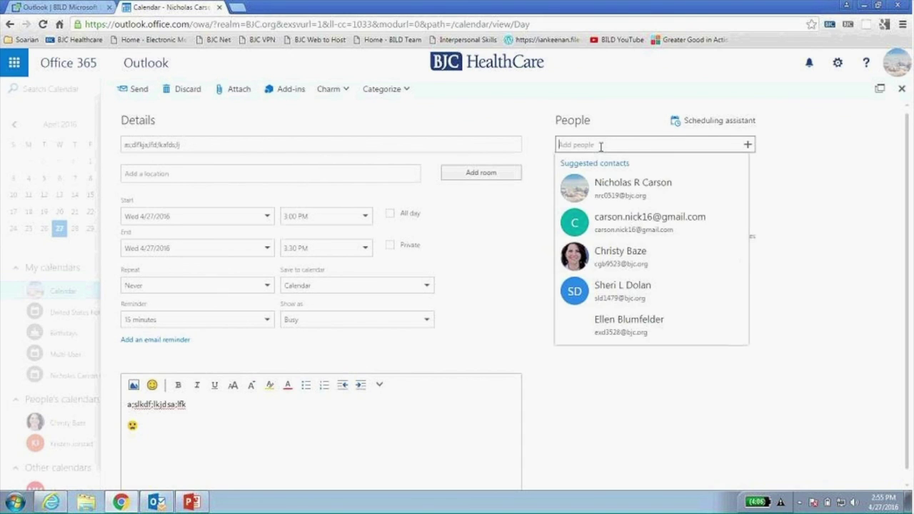
click(747, 145)
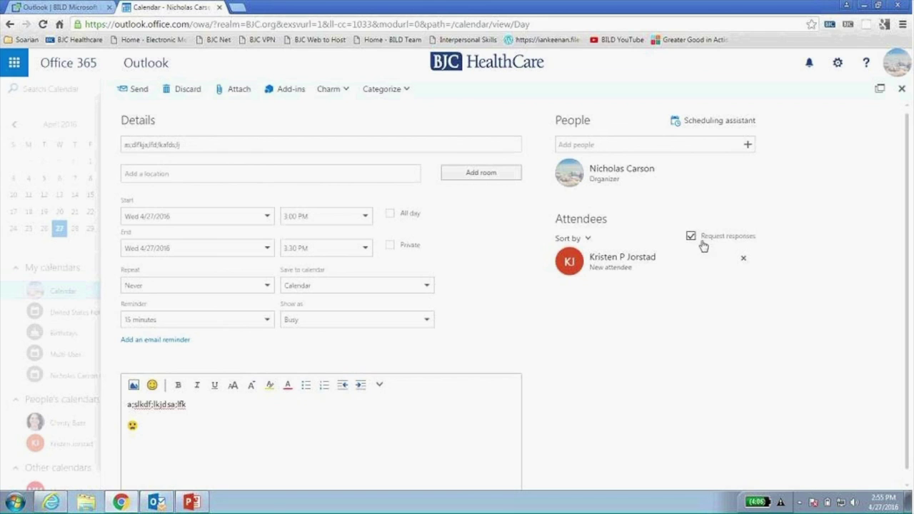
click(743, 260)
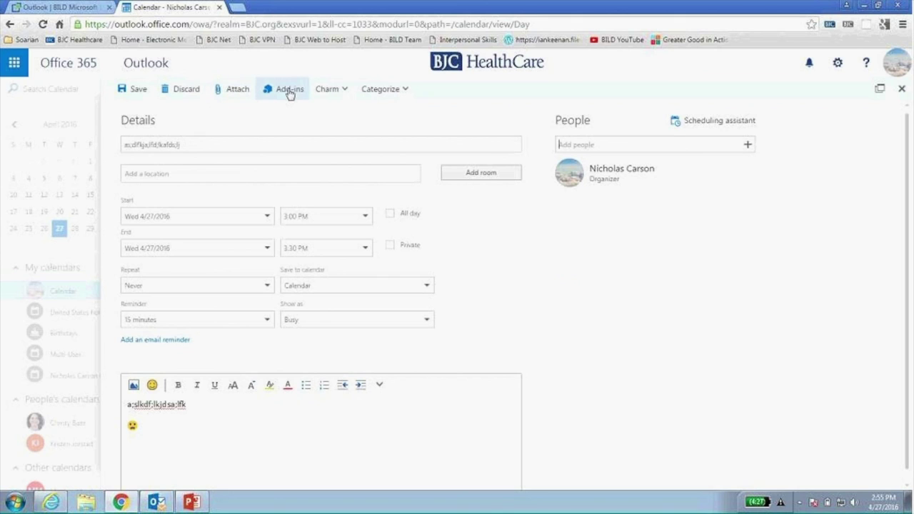
Give the event the cloche charm, leaving its category unset.
click(329, 93)
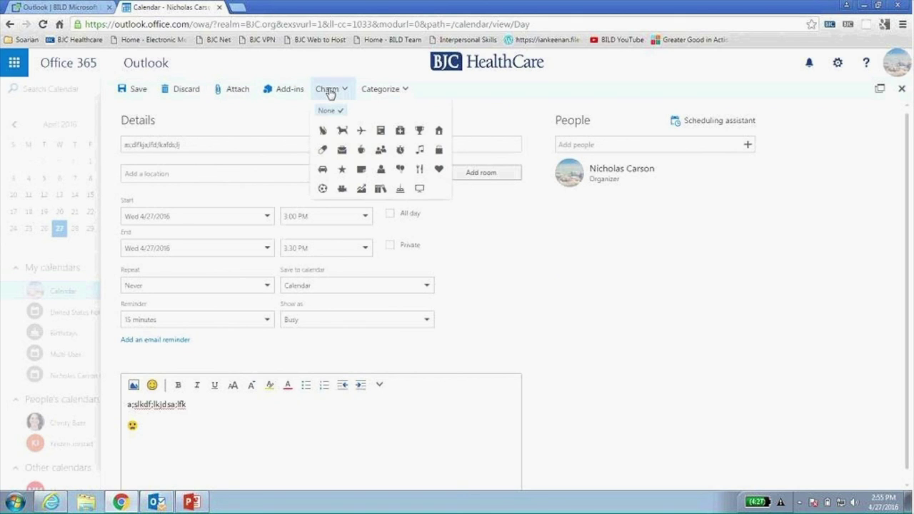
click(401, 190)
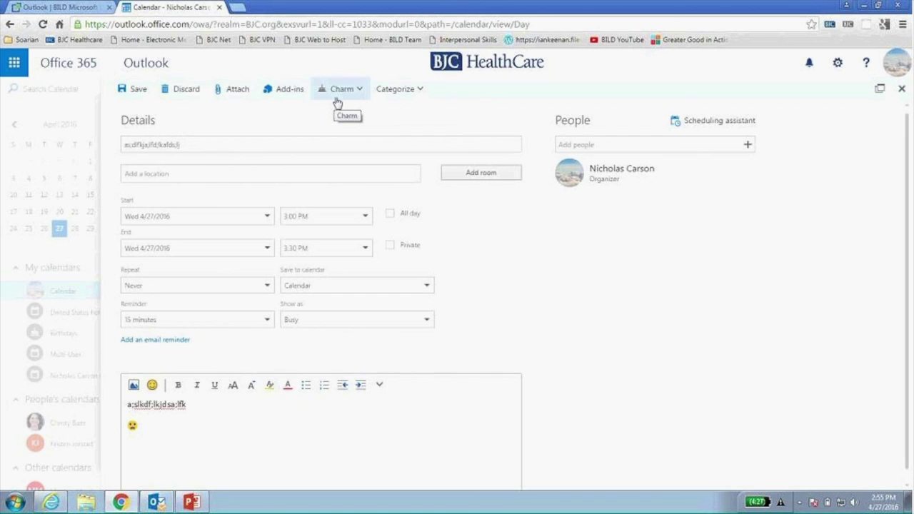
click(419, 94)
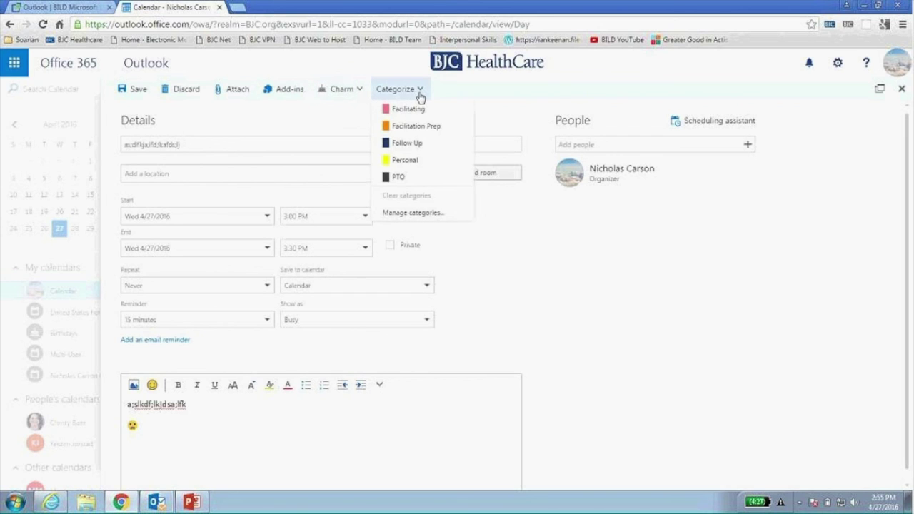
click(596, 98)
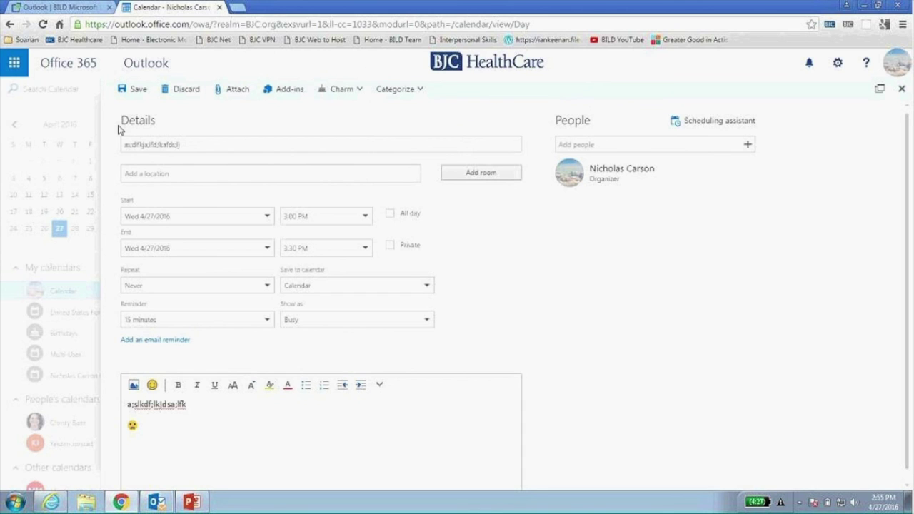
Save the 3:00 PM event and dismiss its reminder.
click(138, 90)
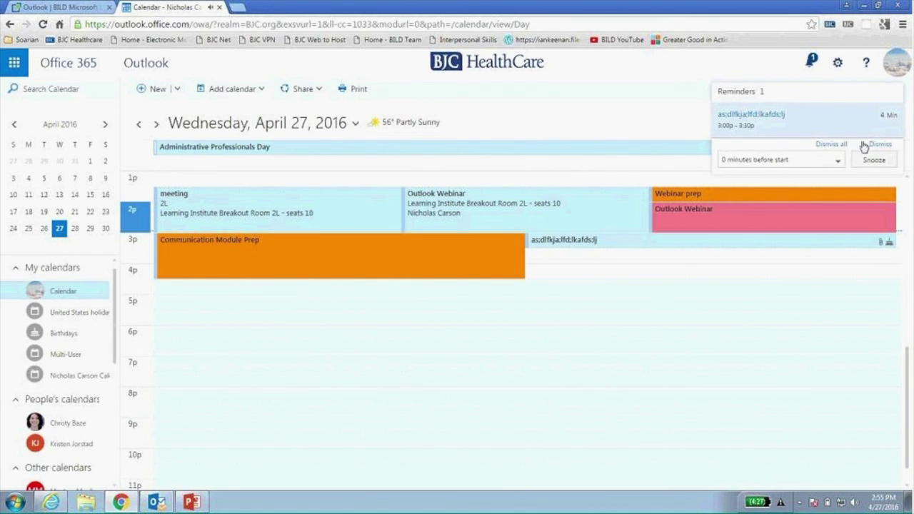
click(836, 145)
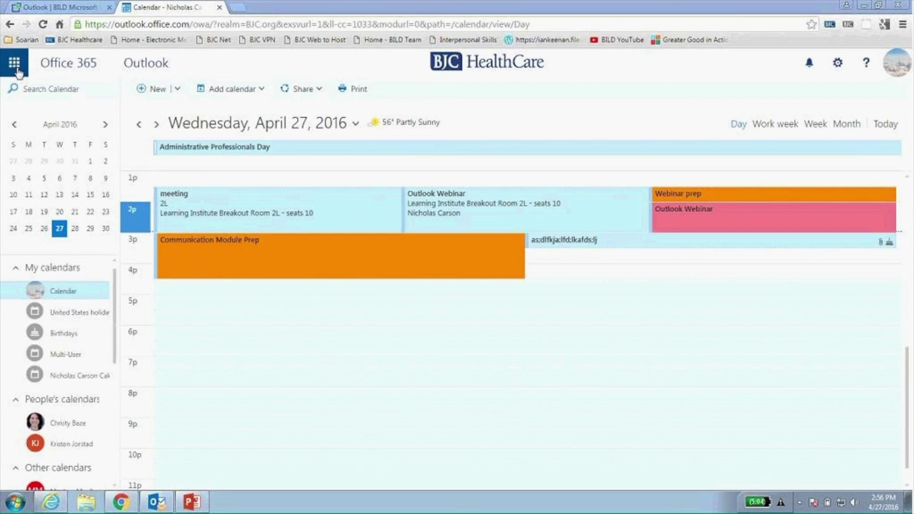
Show the Office 365 app launcher with Mail, Calendar, People and Tasks.
click(14, 64)
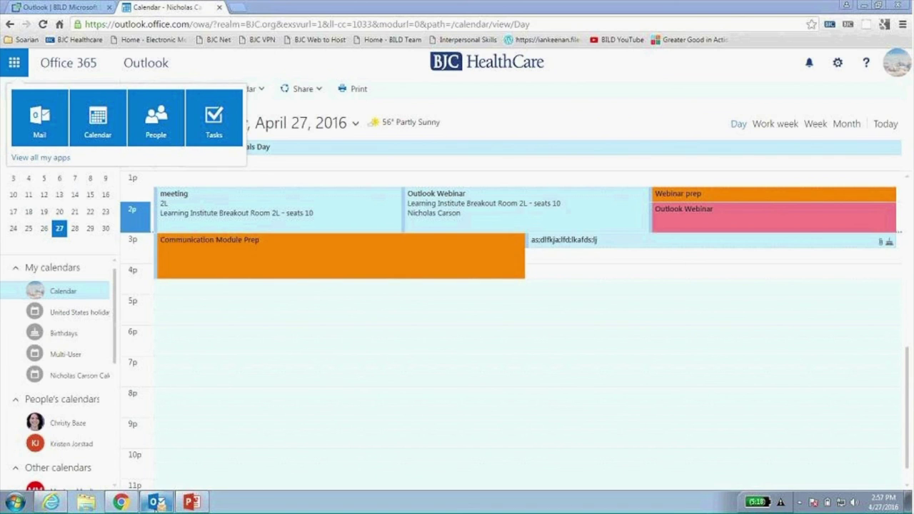
Open desktop Outlook's To-Do List in its own window at restored size.
click(155, 502)
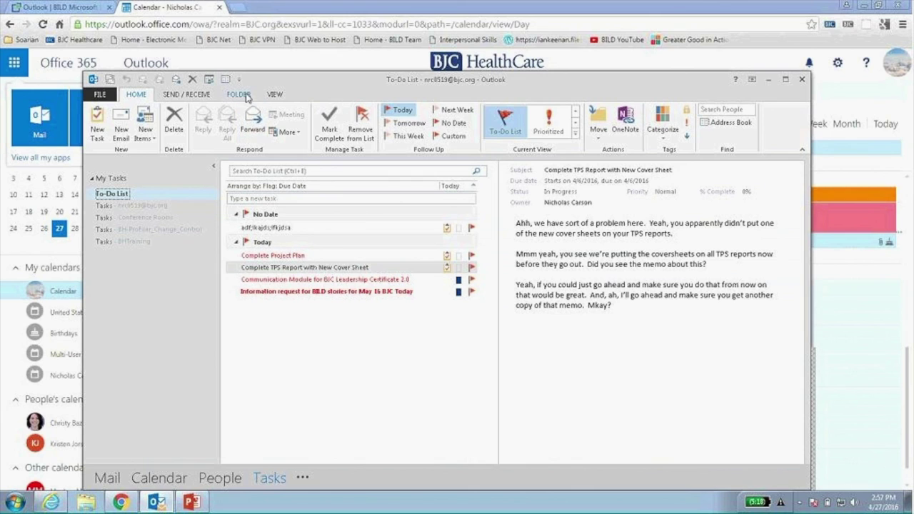
click(275, 94)
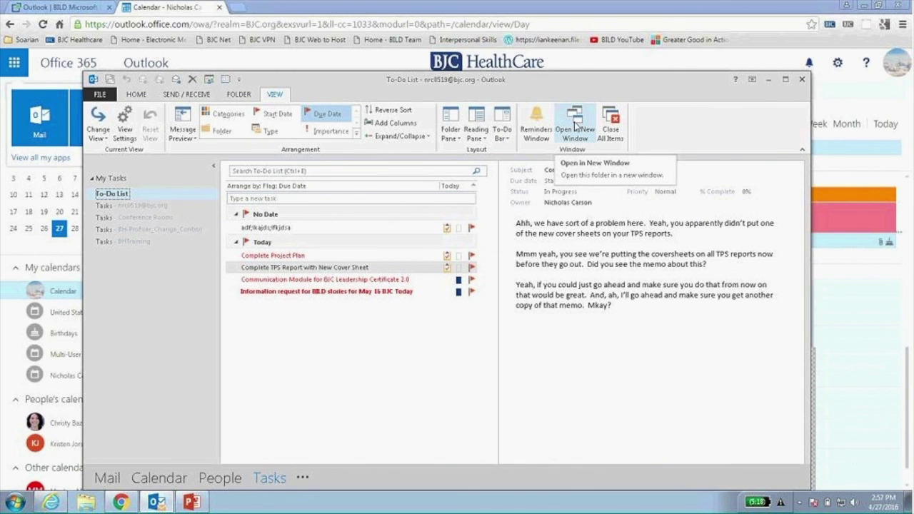
click(575, 127)
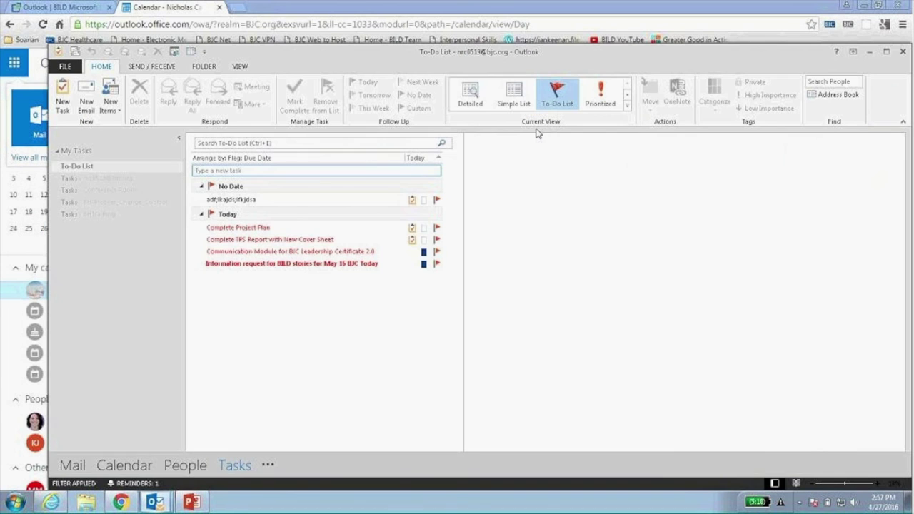
double_click(460, 57)
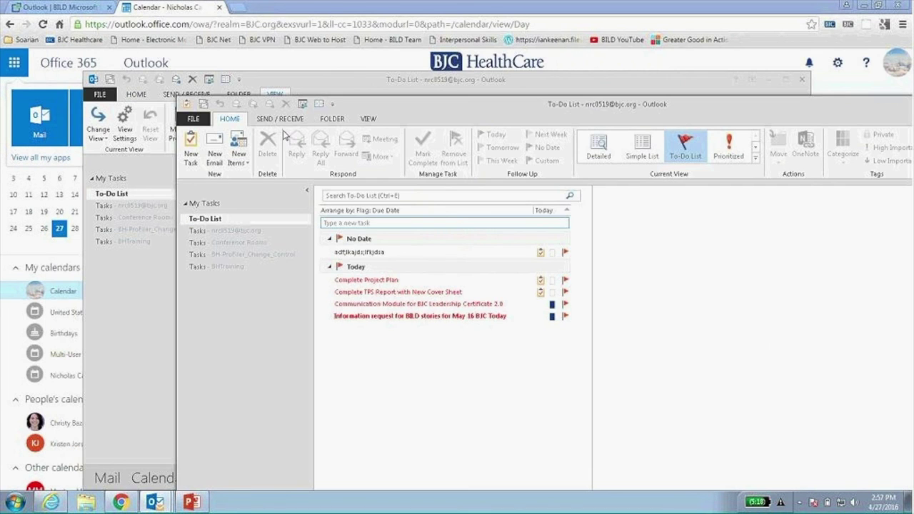
Show the Inbox in the main window, then move the To-Do List window left and close it.
click(153, 325)
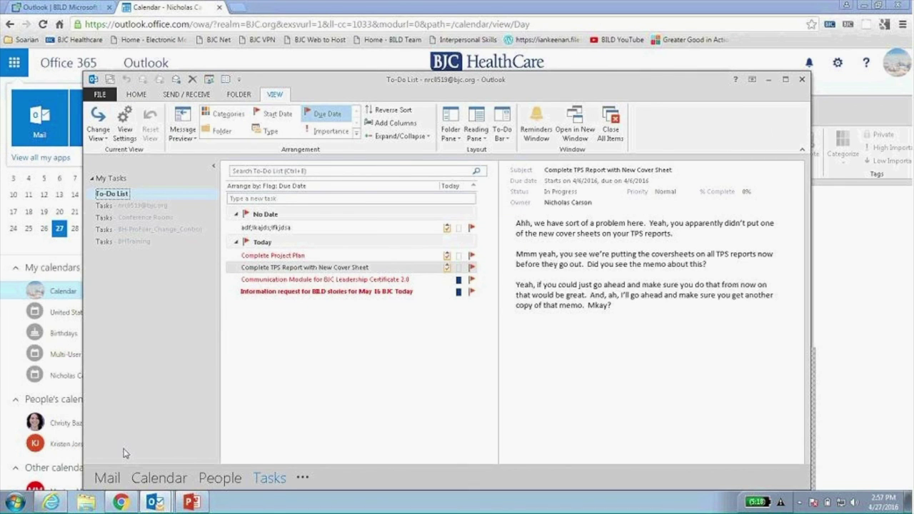
click(107, 478)
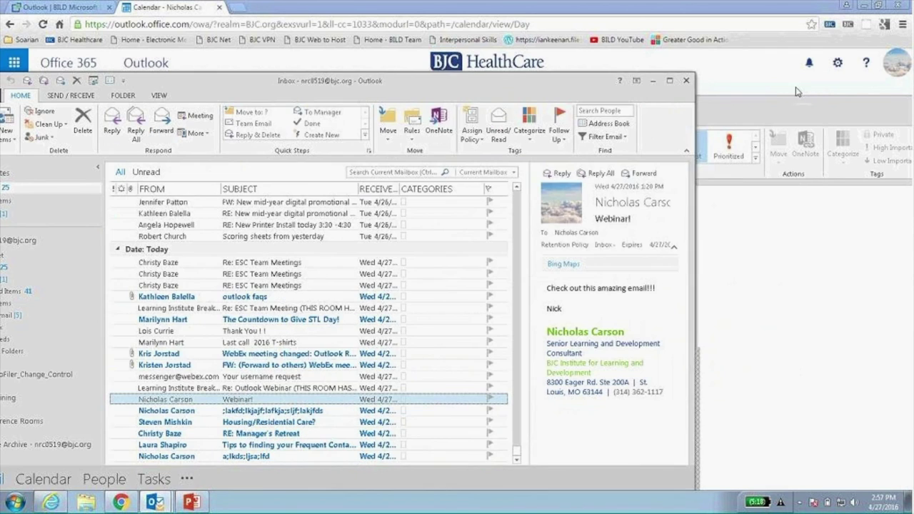
click(856, 214)
drag(760, 75, 682, 67)
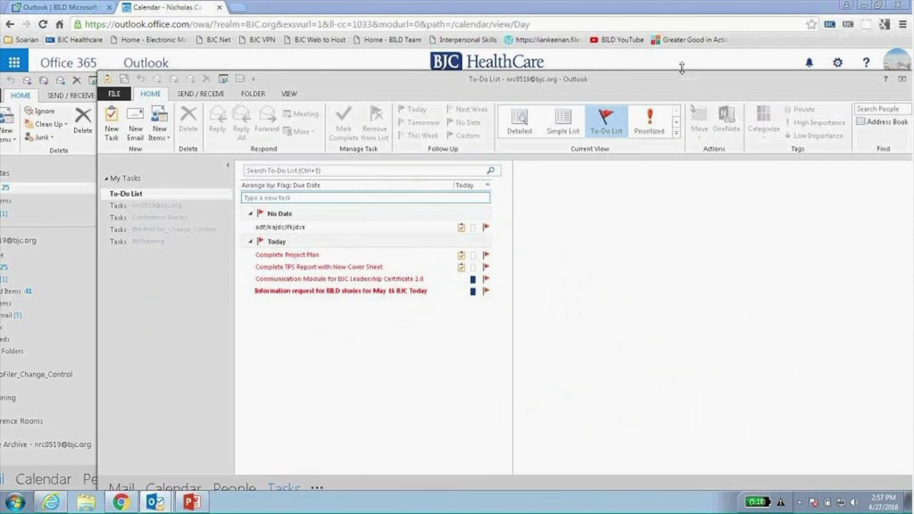
drag(824, 80, 766, 80)
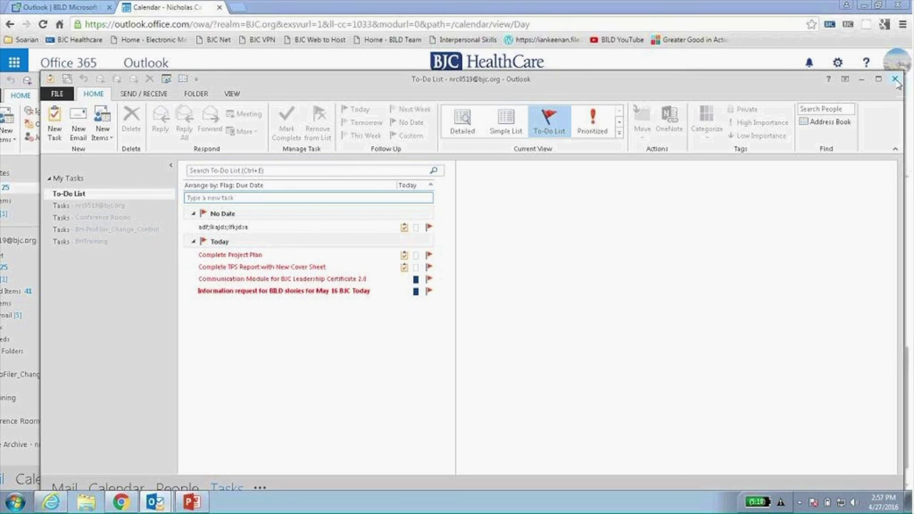
click(894, 80)
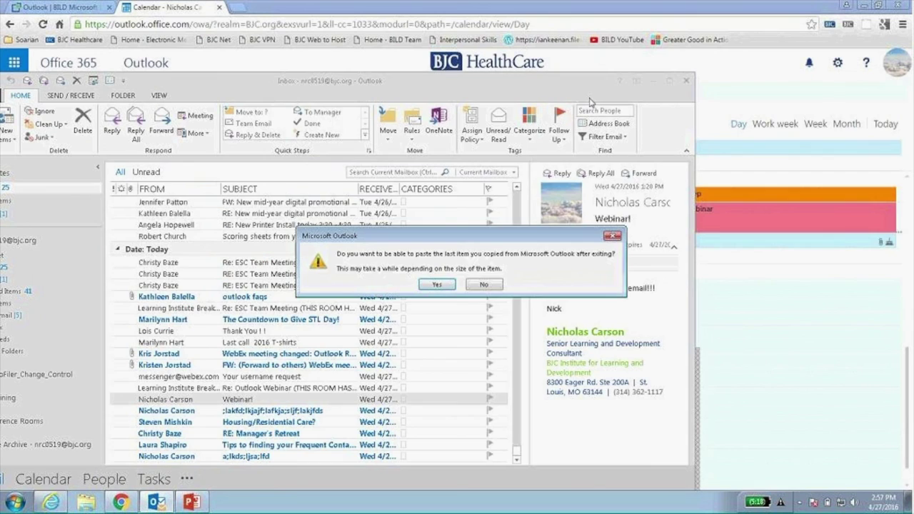
Keep the copied item so Outlook closes, then go to the People page.
click(436, 284)
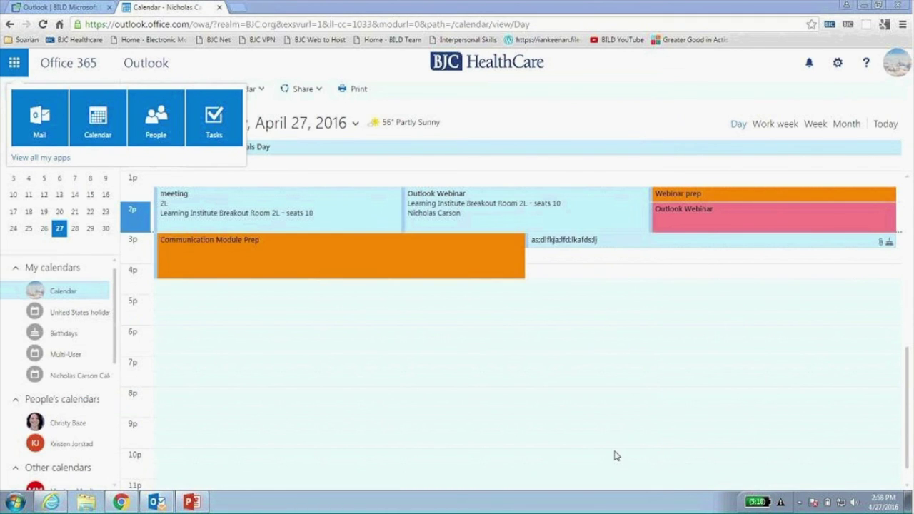
click(14, 64)
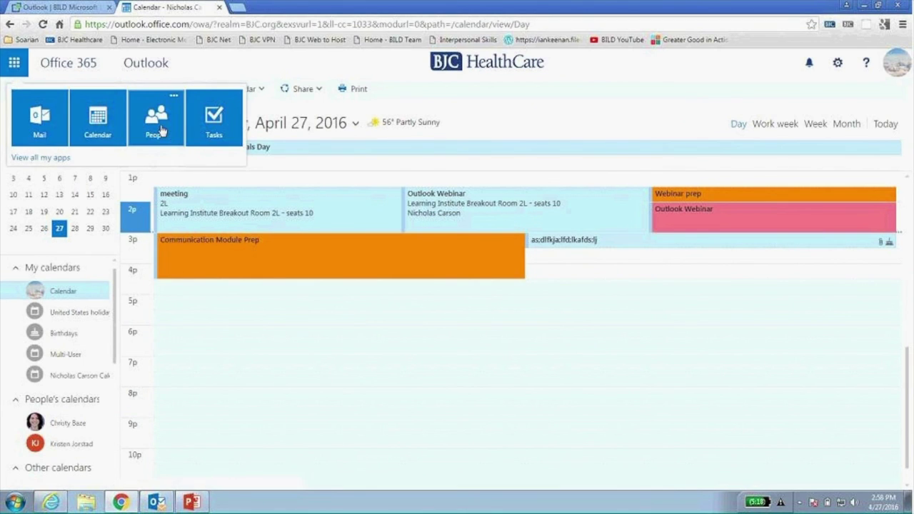
click(161, 127)
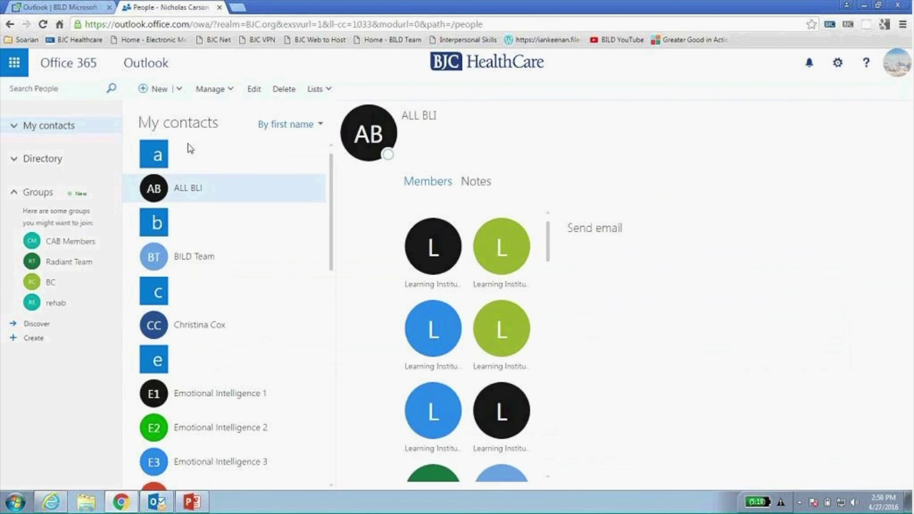
Start a new contact and a new contact list, discarding both.
click(161, 90)
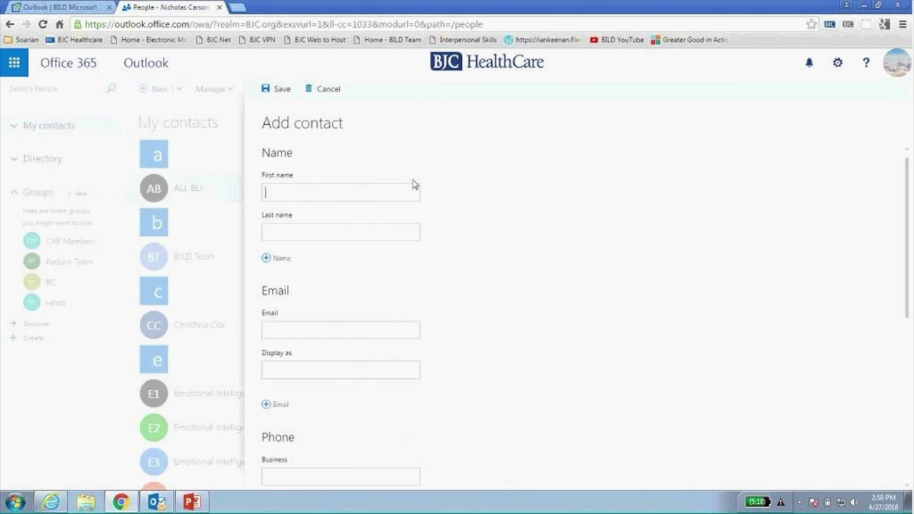
click(326, 91)
click(178, 90)
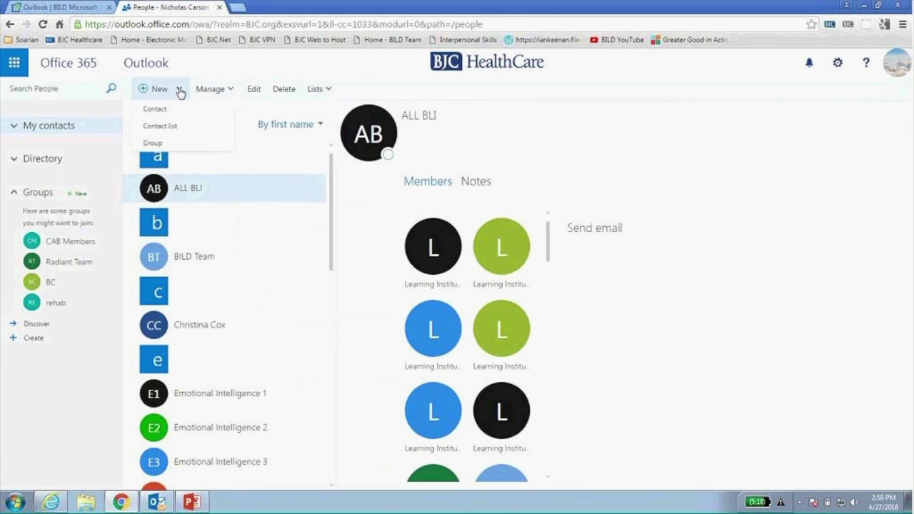
click(178, 130)
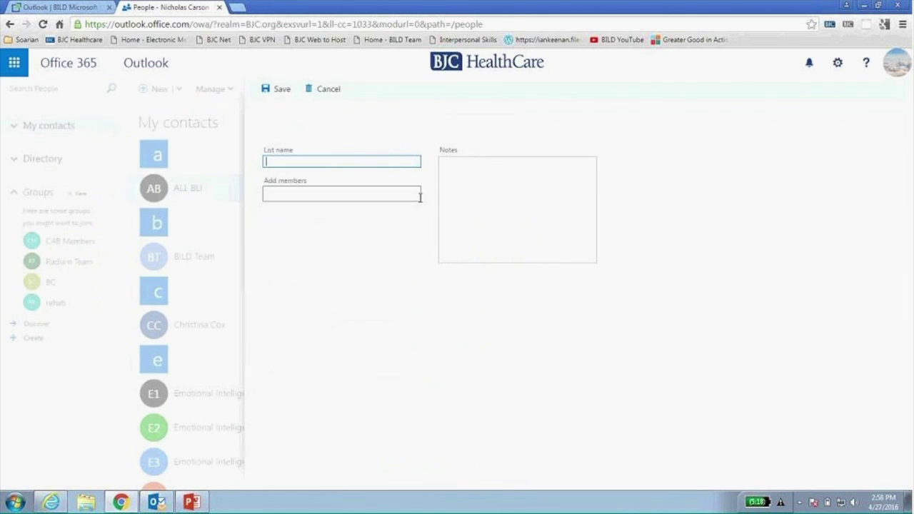
click(335, 95)
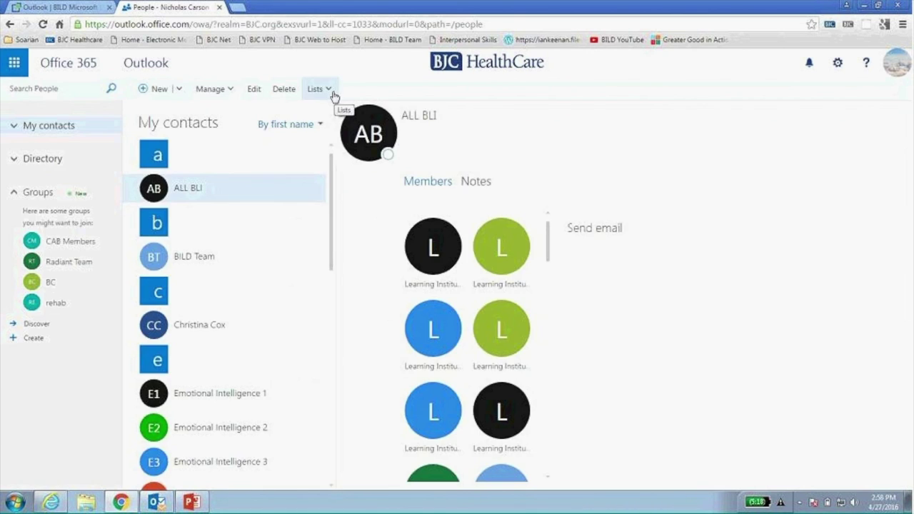
Browse the organisation Directory, then return to My contacts.
click(55, 160)
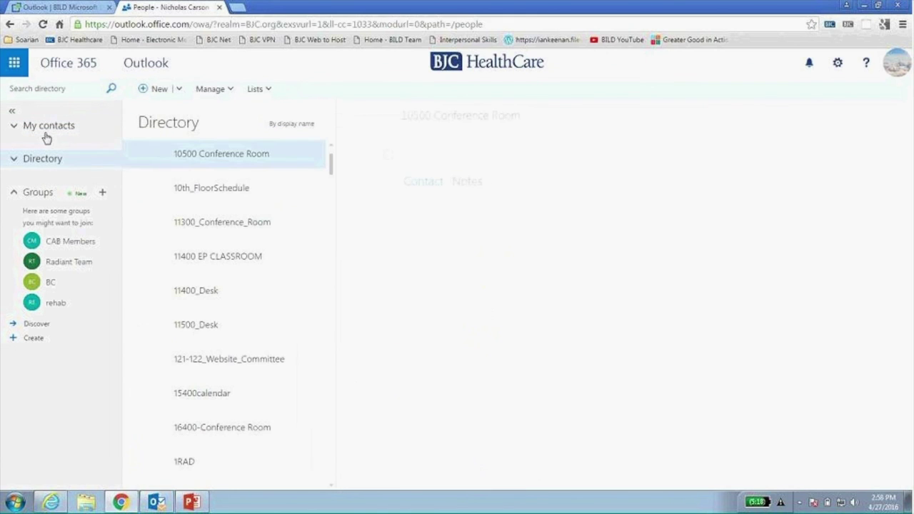
click(39, 131)
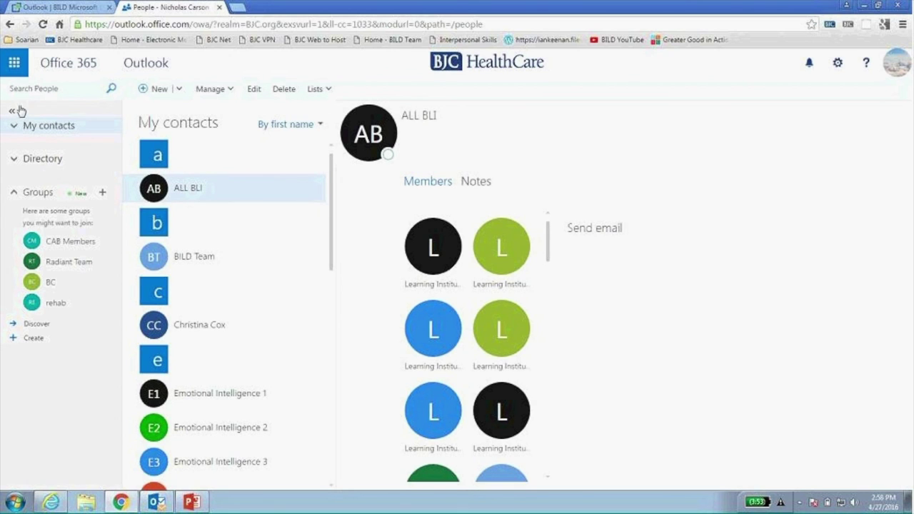
click(19, 68)
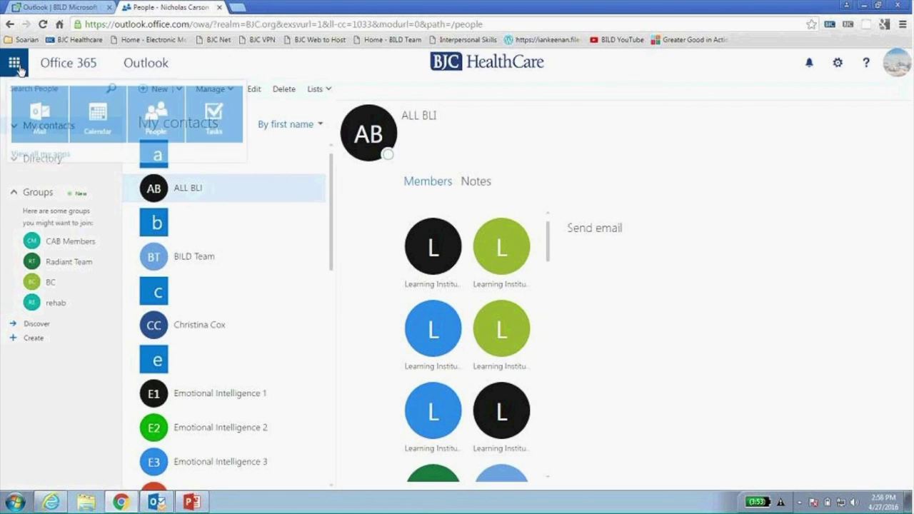
Start a new task with subject 'a;sdf;lkajdsf' and body ';lkajdsf;lja;dslf;lakjdsf'.
click(219, 124)
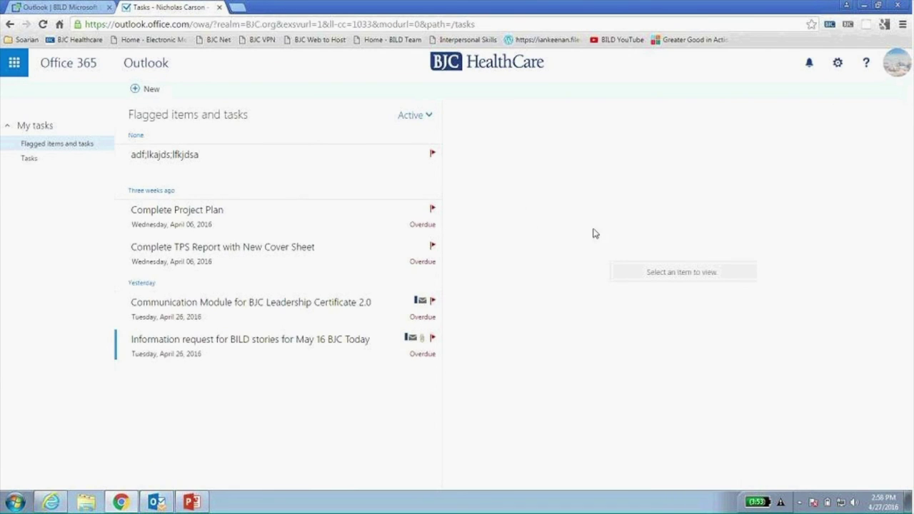
click(152, 95)
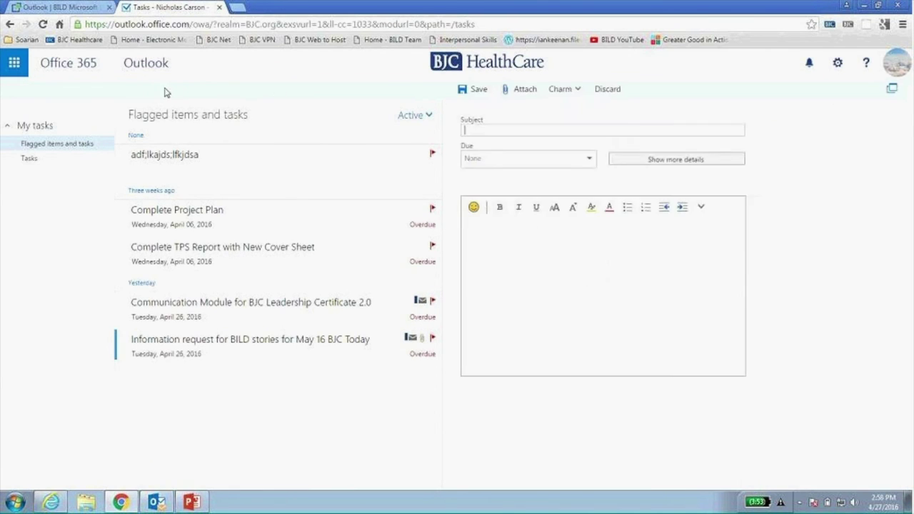
text(a;sdf;lkajdsf)
click(528, 269)
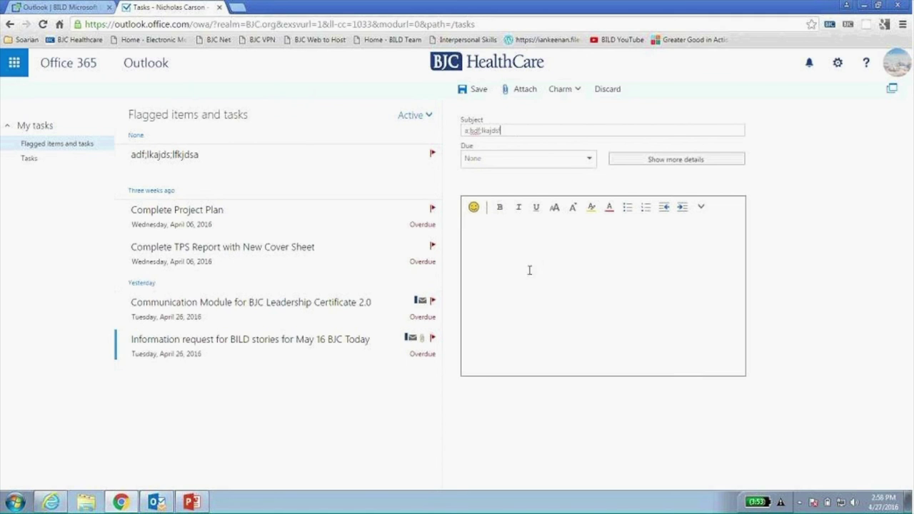
text(;lkajdsf;lja;dslf;lakjdsf)
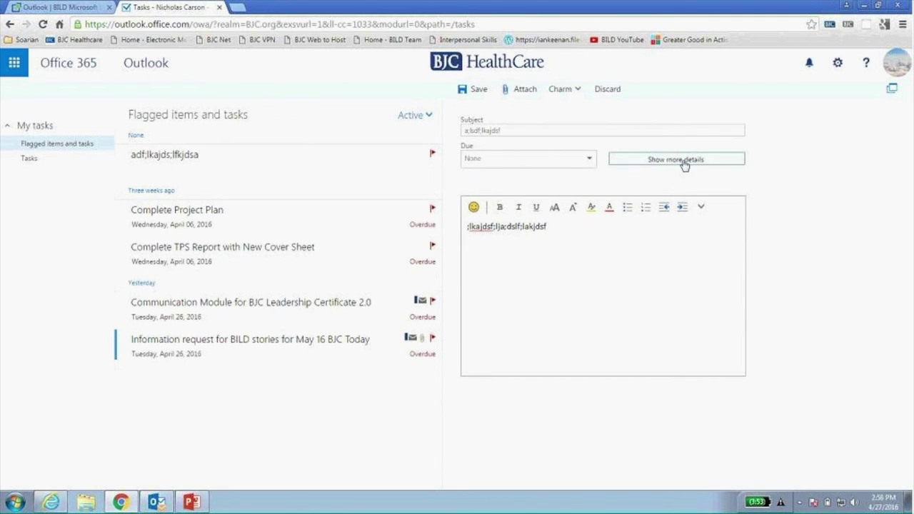
Give the task a charm from its extra details and save it.
click(684, 161)
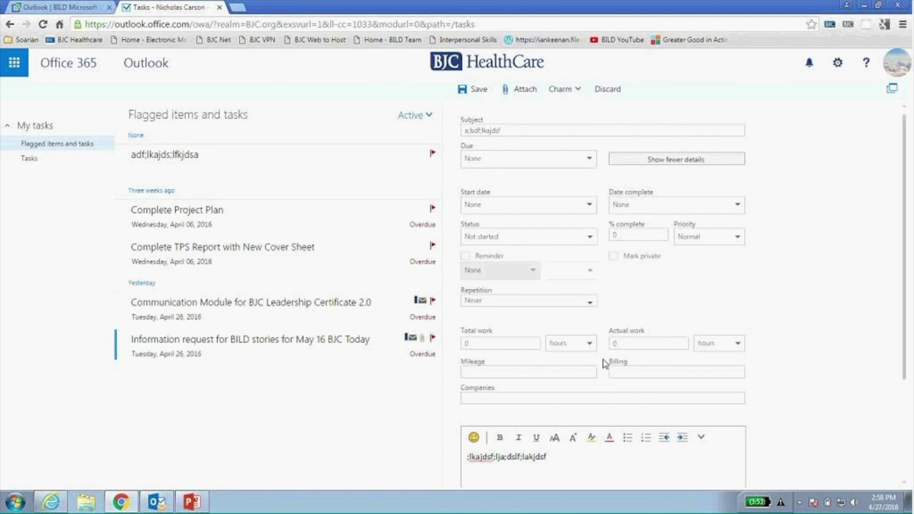
click(563, 91)
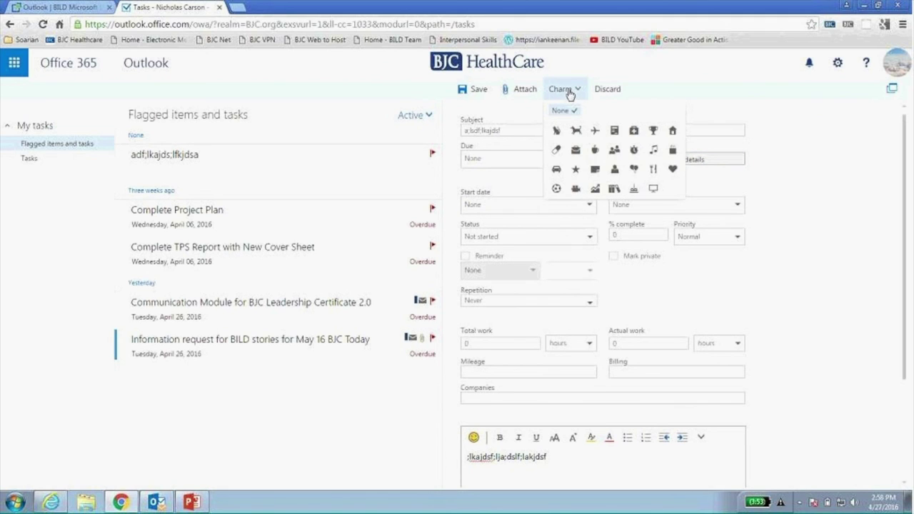
click(575, 131)
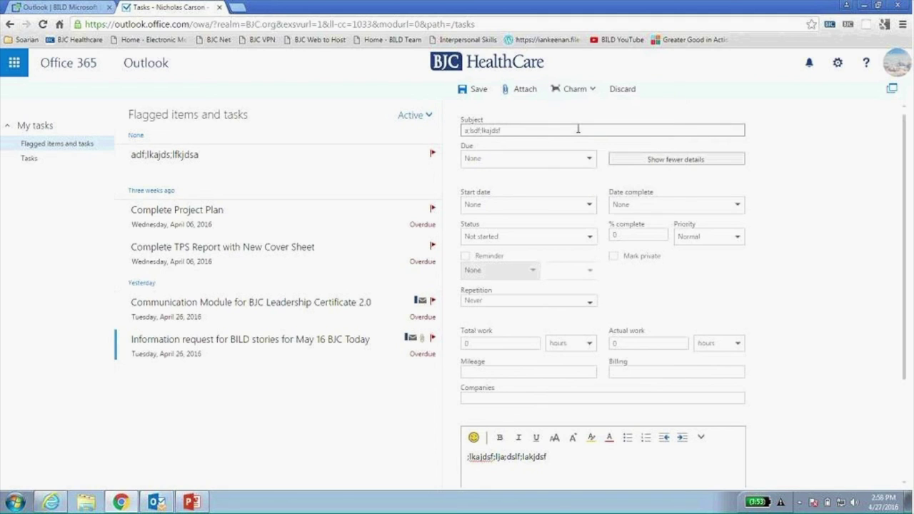
click(470, 93)
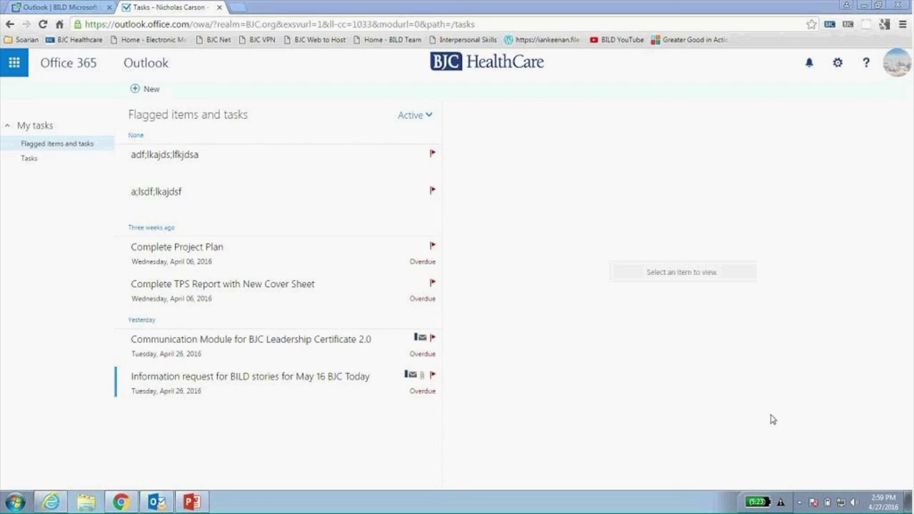
Scroll the BILD Outlook page through Handouts, schedules and videos, then back to the top.
click(54, 9)
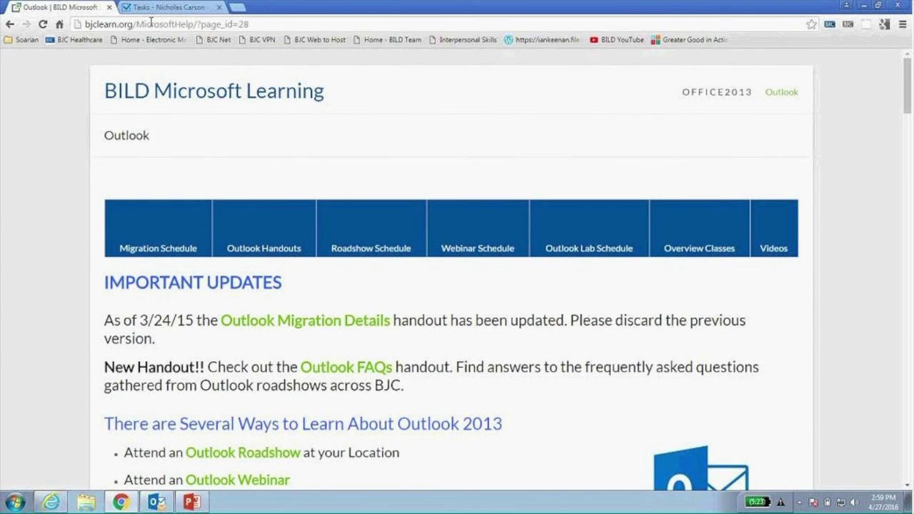
scroll(240, 259, down, 2)
scroll(239, 259, down, 10)
scroll(239, 260, down, 3)
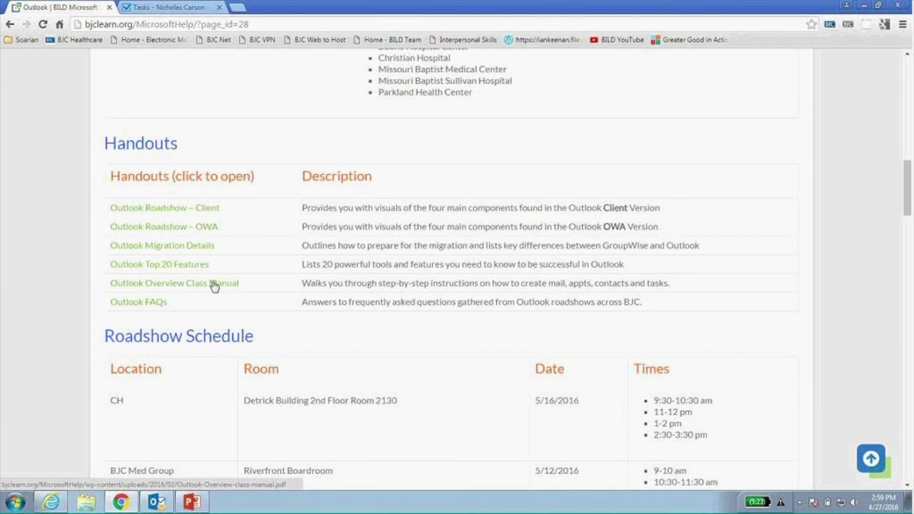
scroll(235, 272, down, 7)
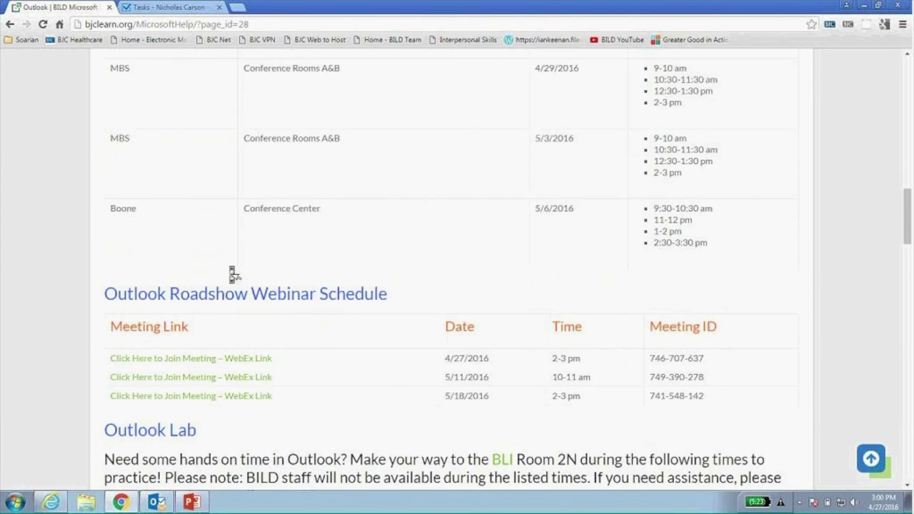
scroll(232, 271, down, 15)
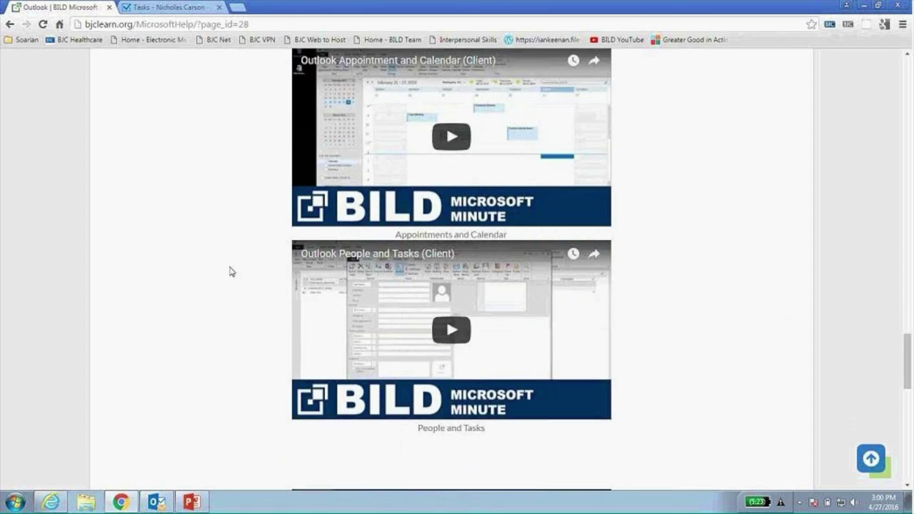
scroll(229, 271, down, 1)
scroll(366, 221, up, 7)
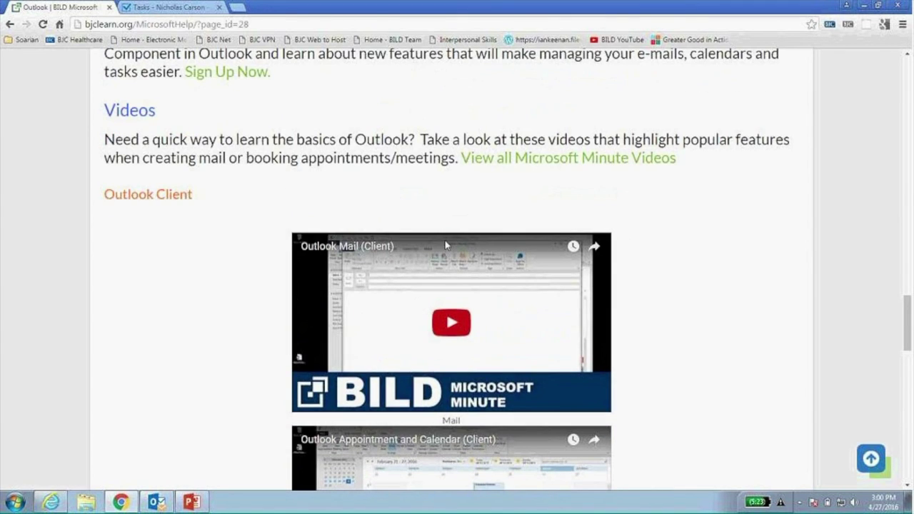
scroll(657, 176, up, 10)
scroll(657, 176, up, 15)
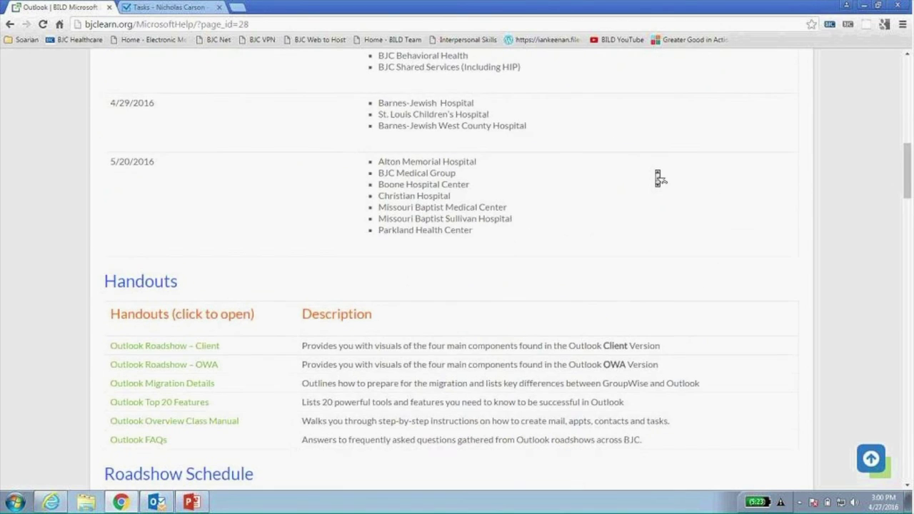